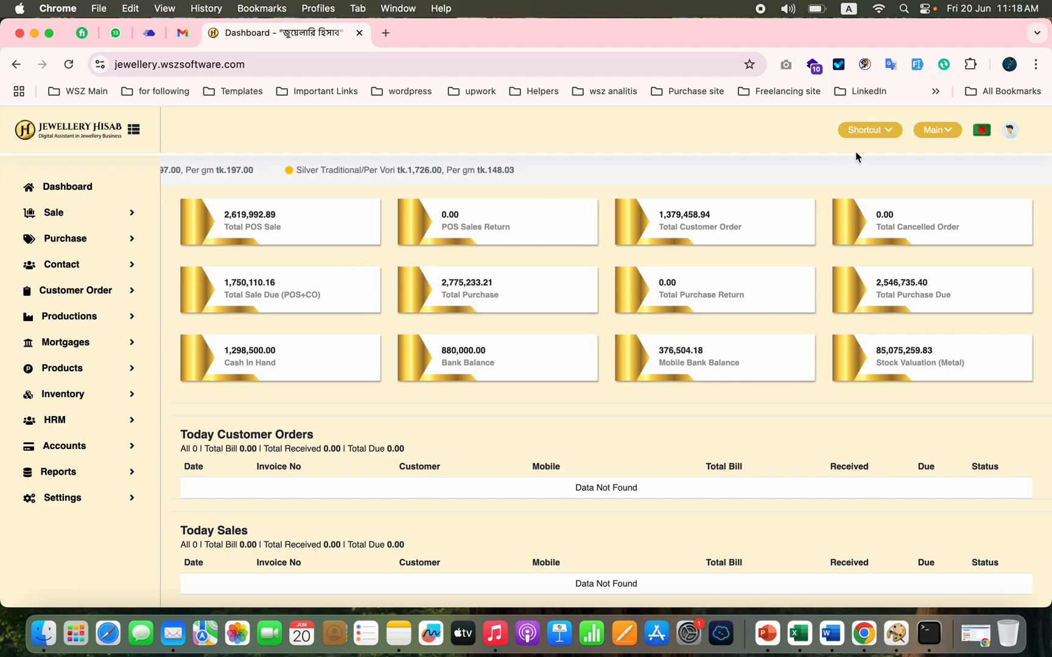
Step: Switch the interface to Bangla, look through the navigation sections, and restore the interface to English
click(982, 138)
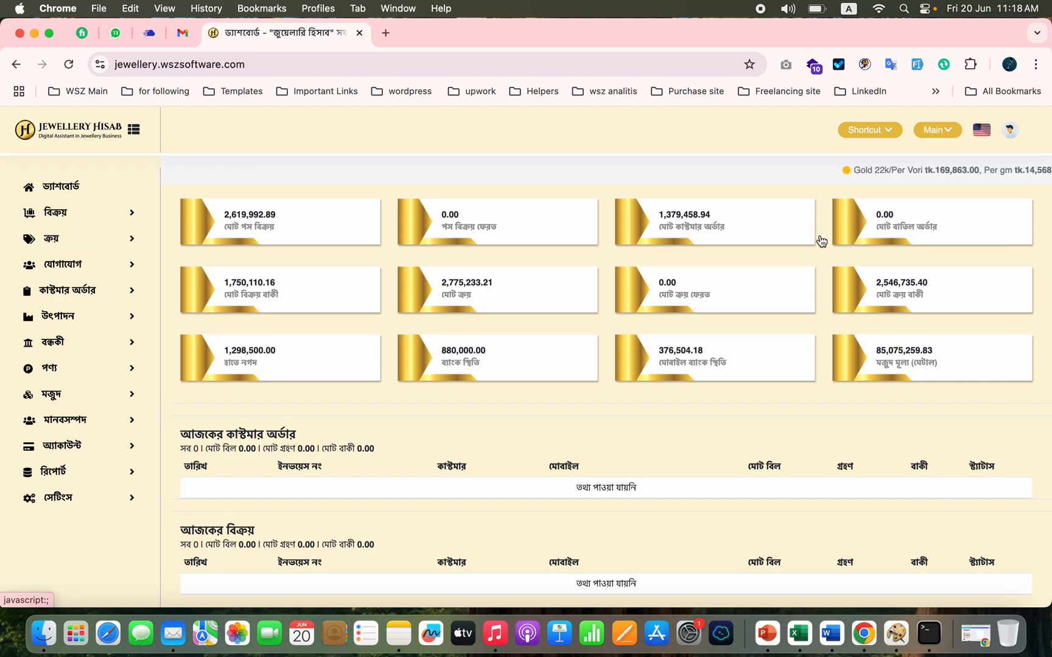
click(53, 236)
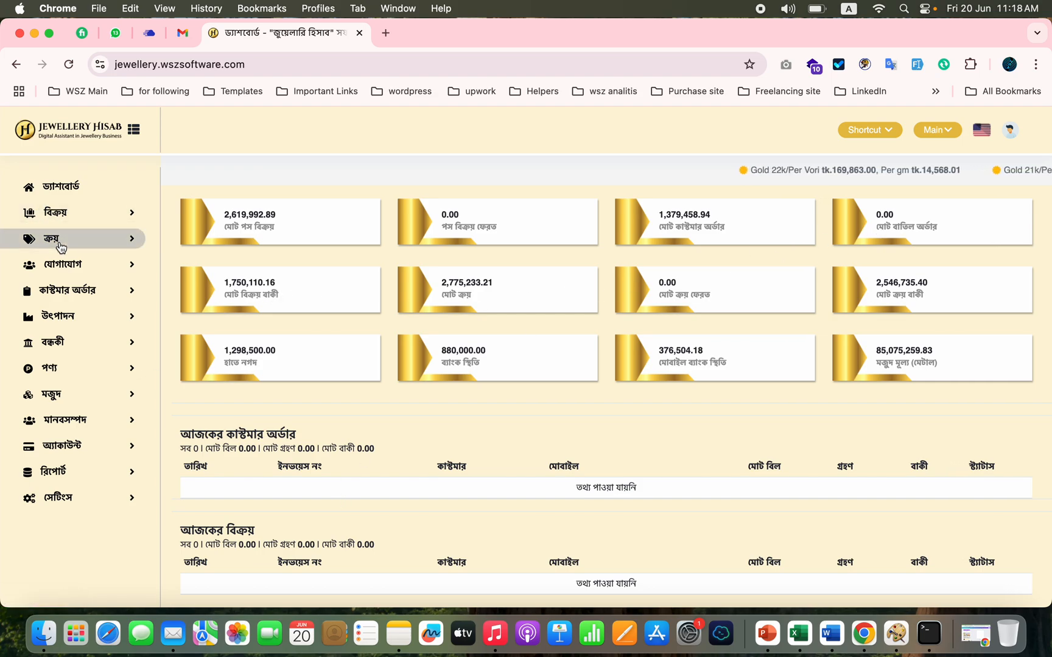
click(79, 394)
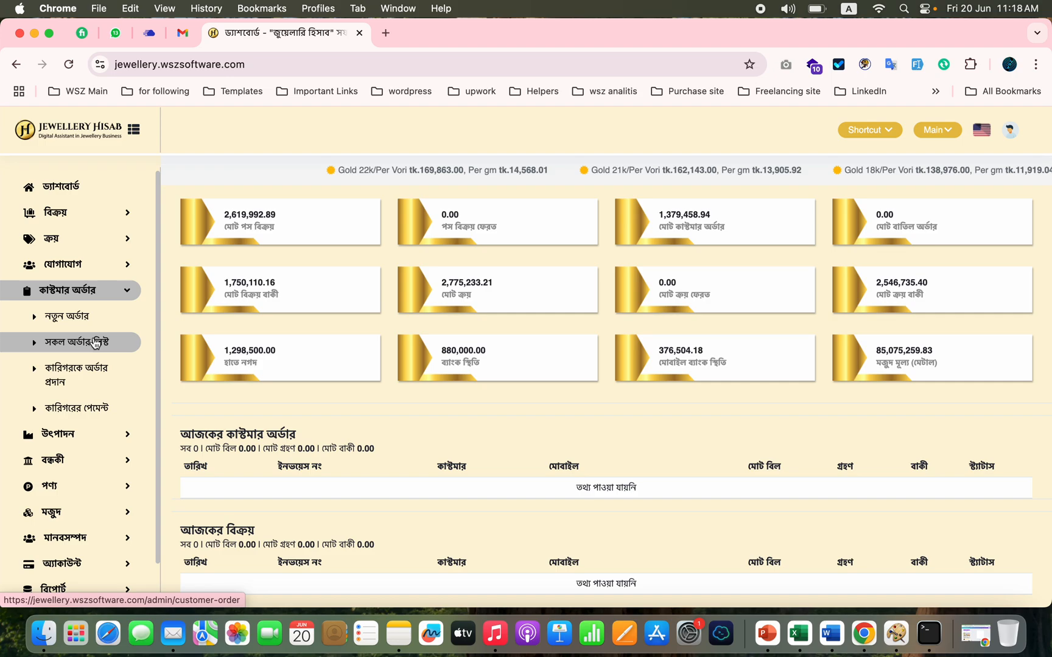
click(87, 434)
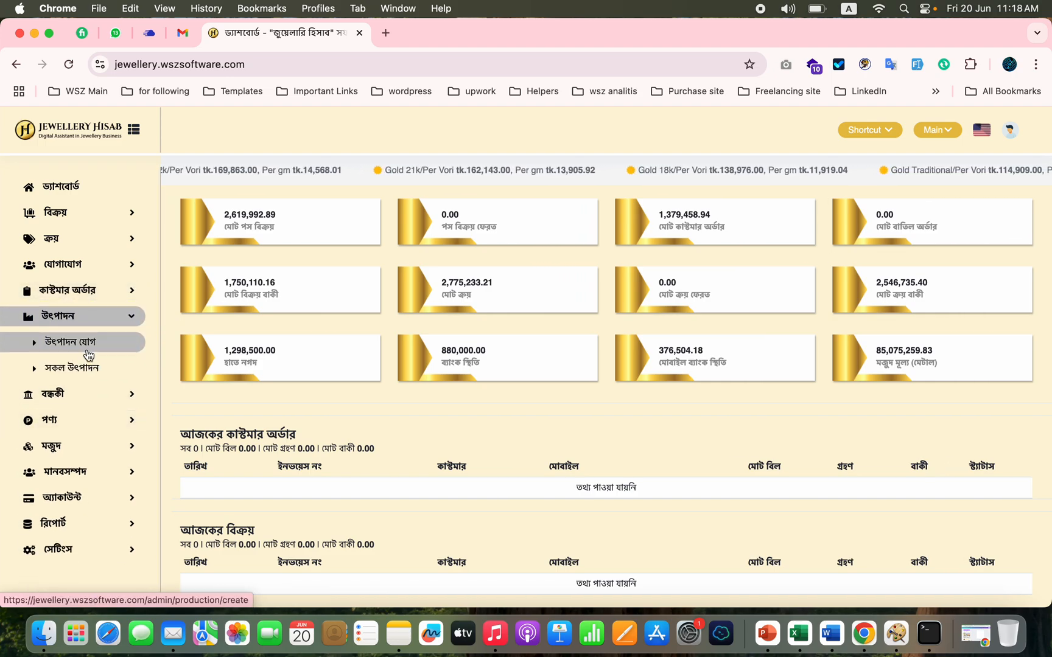
click(124, 323)
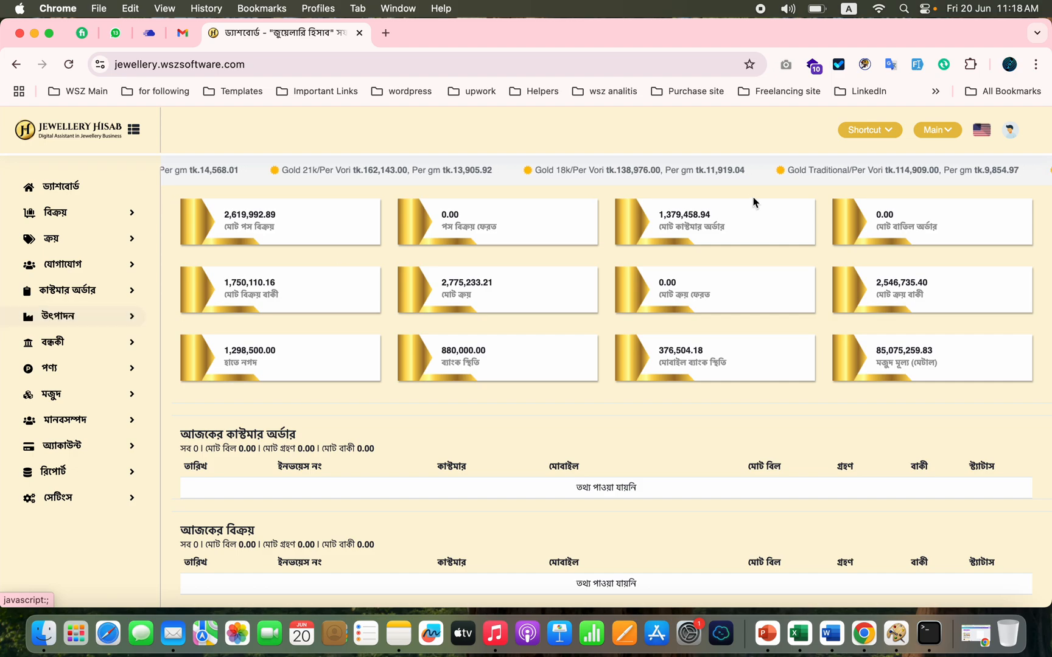
click(981, 131)
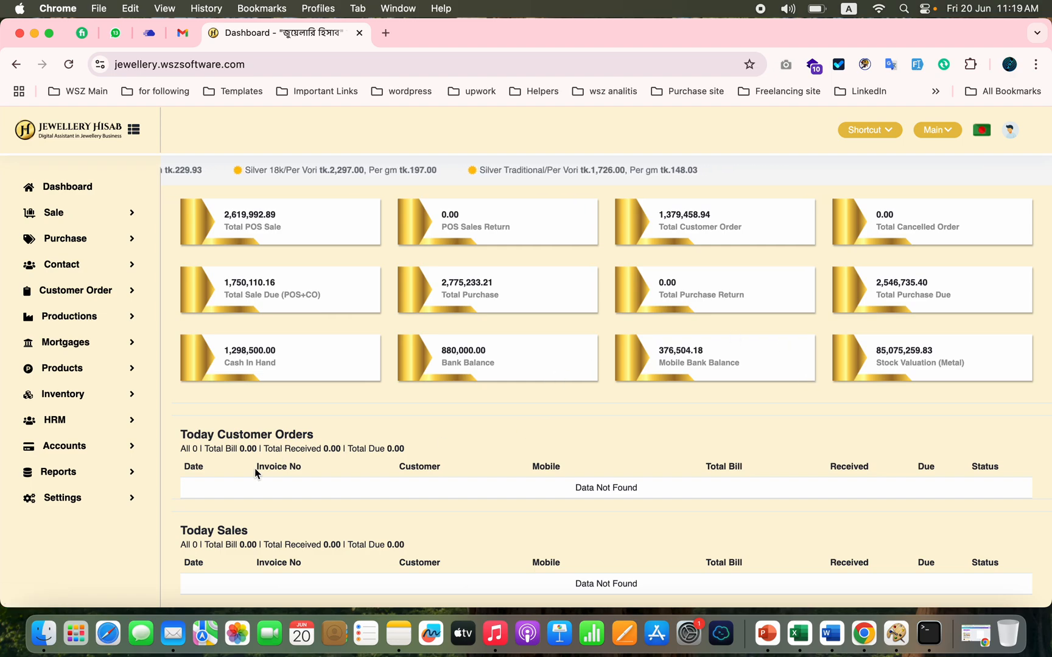
Step: Look over the dashboard summaries and open a new POS sale form
scroll(255, 473, down, 2)
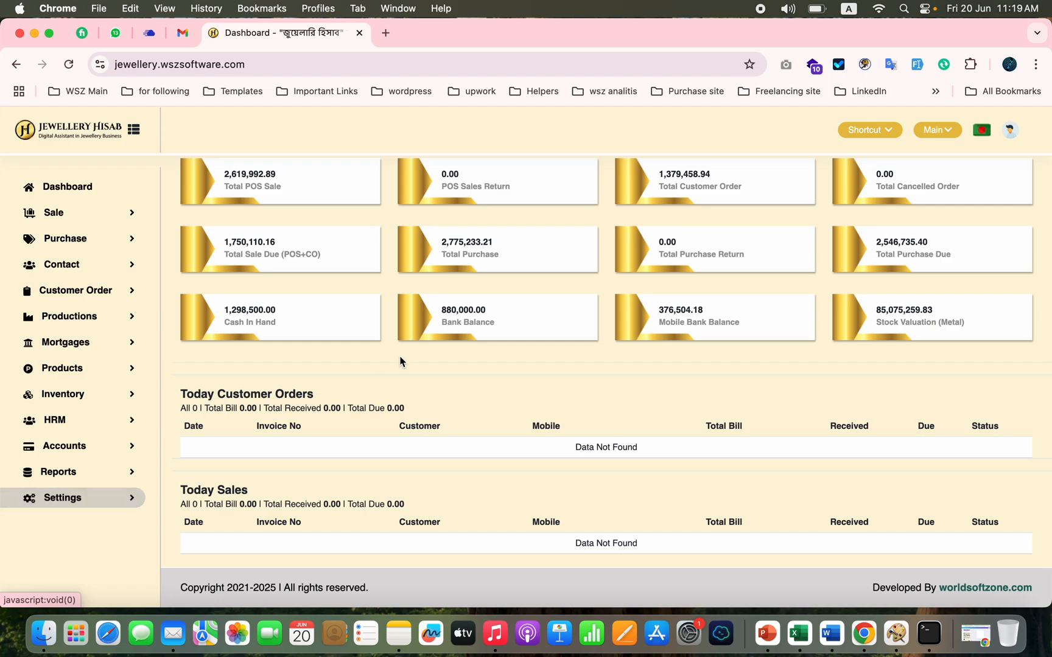
scroll(480, 369, up, 2)
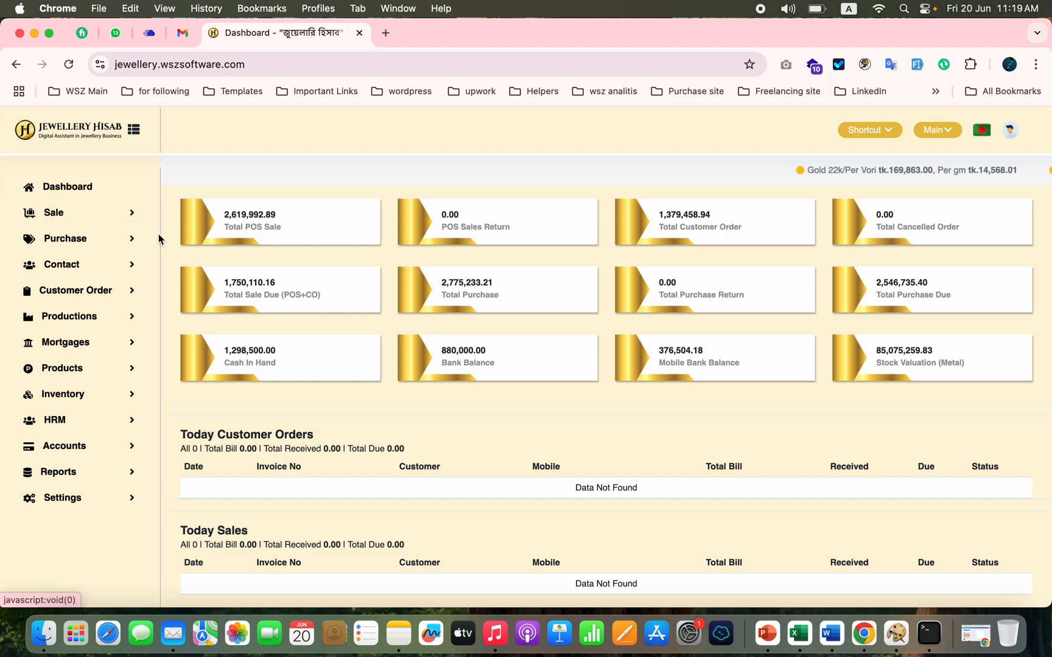
click(110, 217)
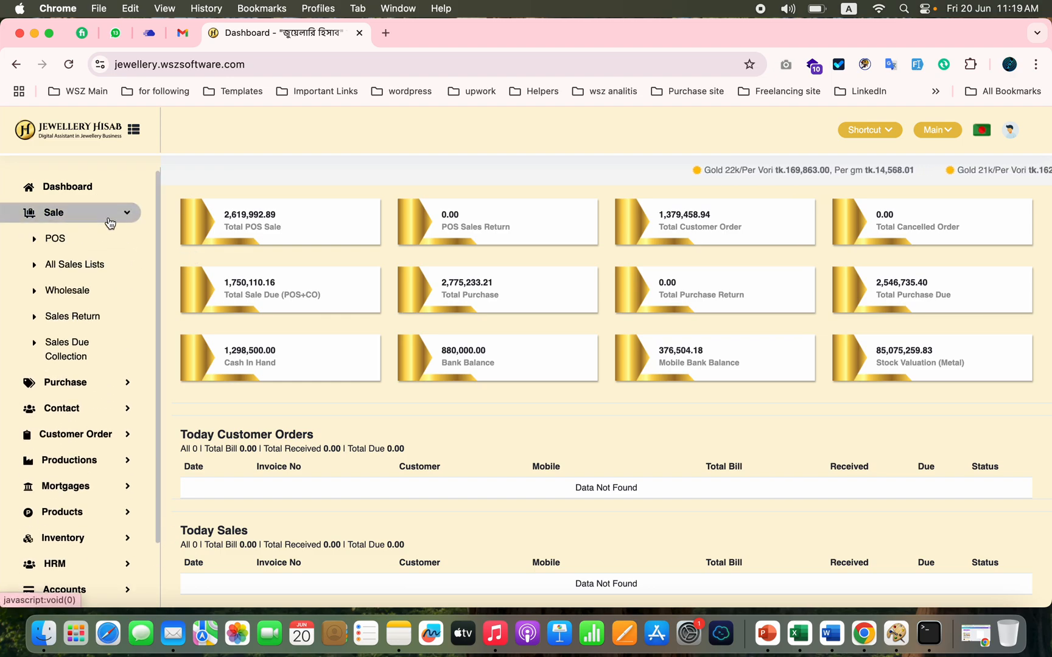
click(74, 244)
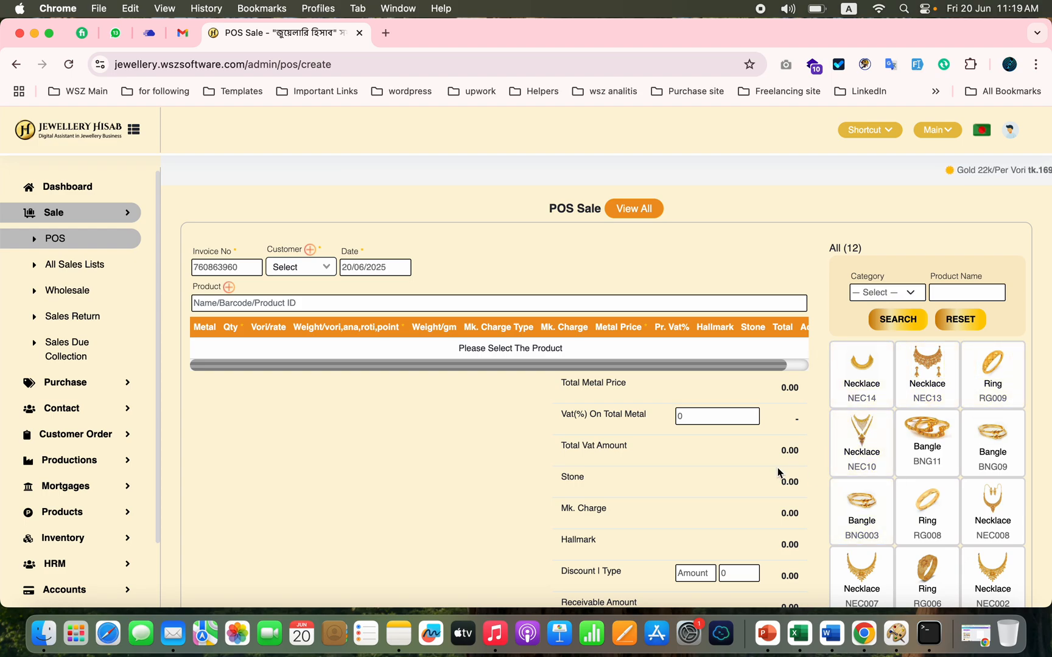
Step: Add the necklace with code NEC14 to the sale and assign the customer listed directly below Unknown
scroll(779, 473, down, 3)
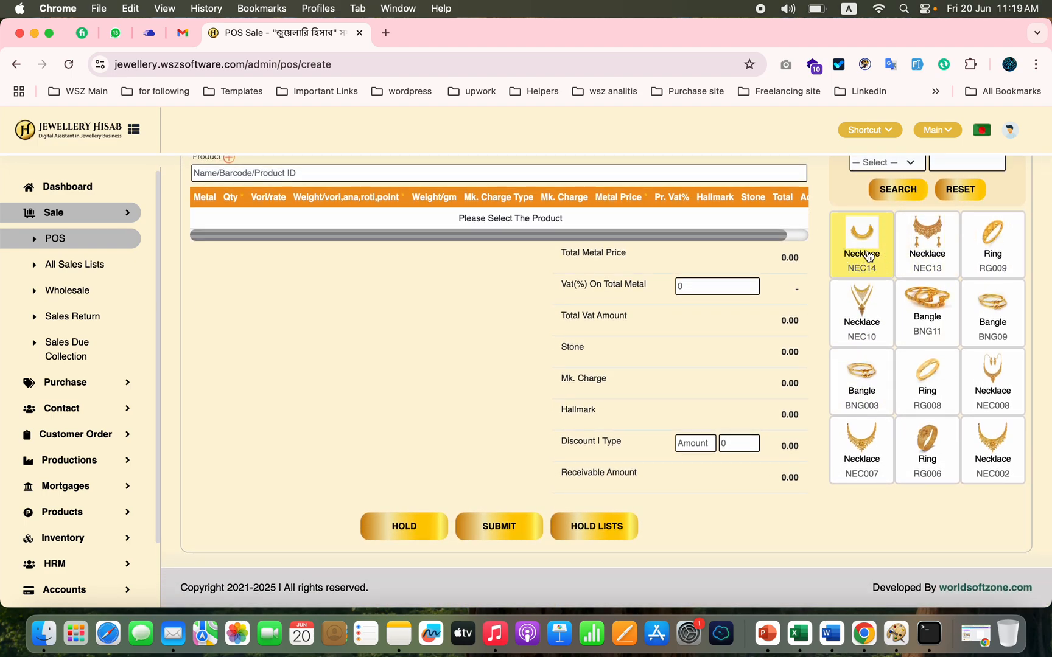
click(869, 256)
scroll(432, 376, up, 3)
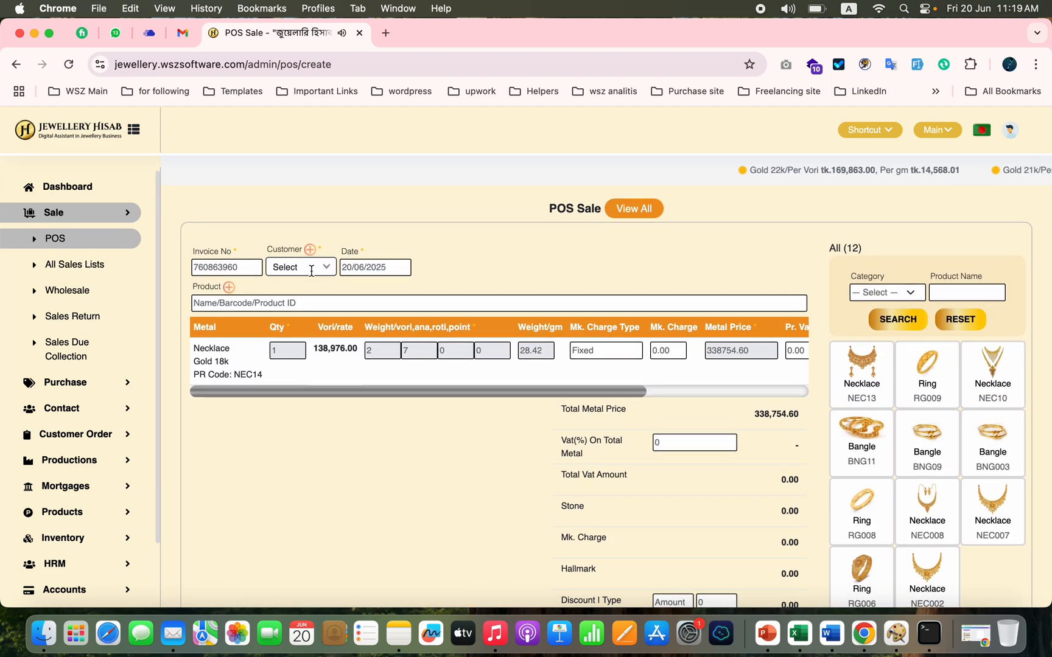
click(311, 271)
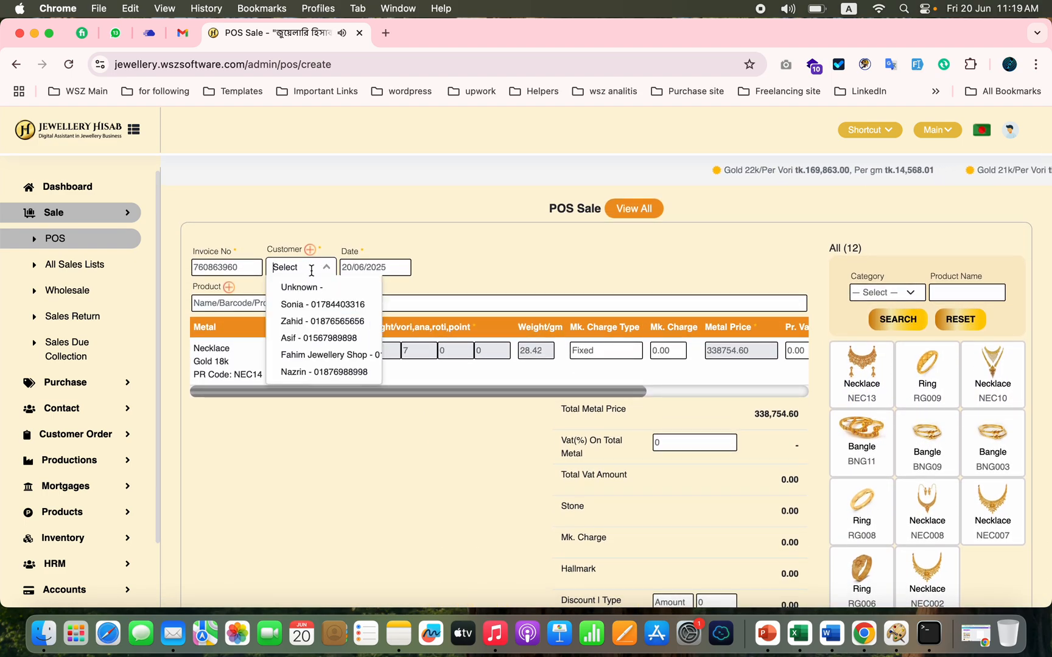
click(311, 308)
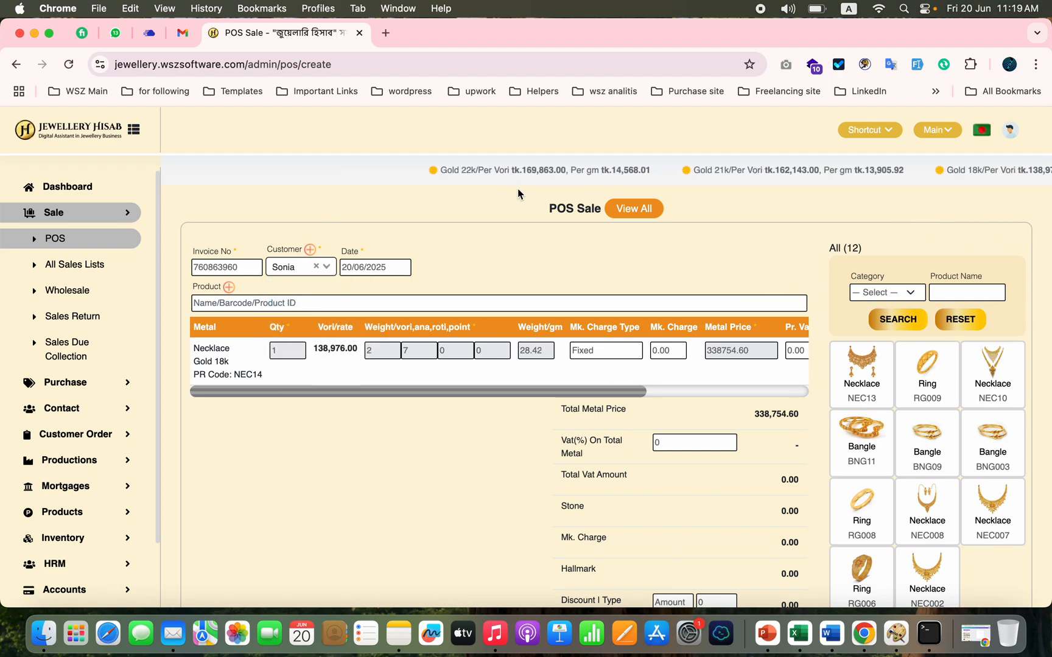
Step: View the blank Create Customer form, close it unsaved, and reveal the Contact section's entries
click(309, 250)
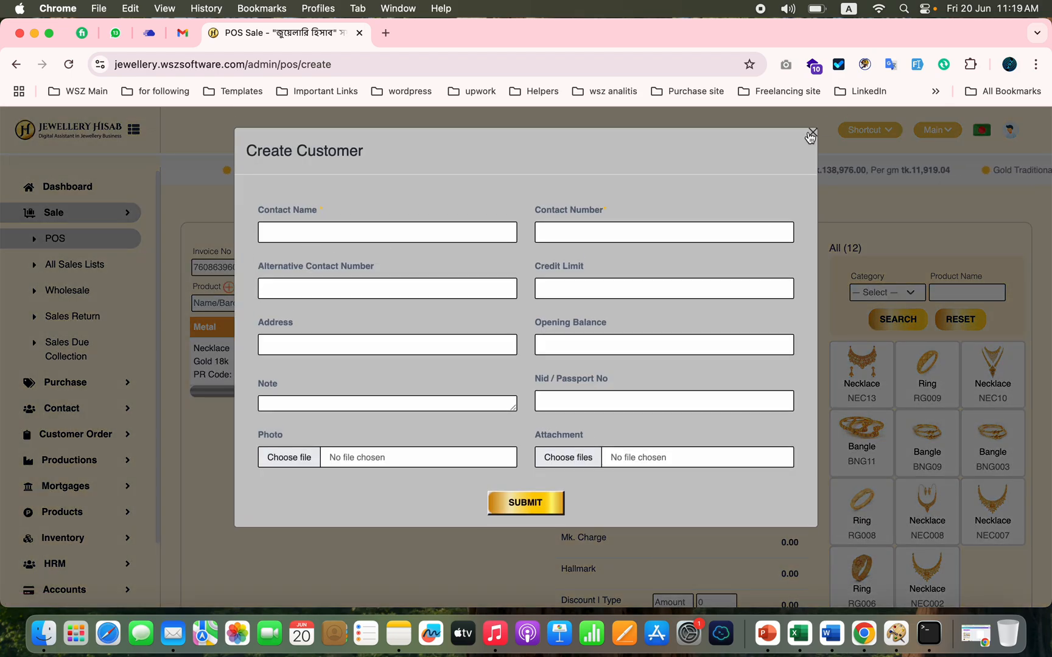
click(812, 133)
click(70, 410)
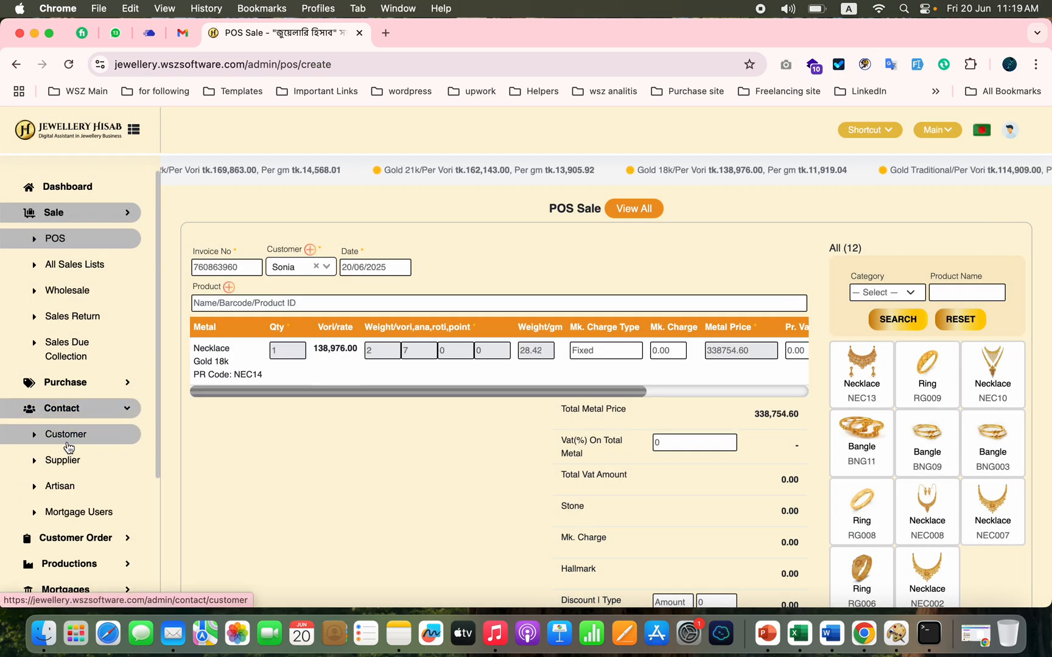
Step: Apply an amount-type discount of 754.60 to the necklace sale and submit the sale
scroll(315, 440, down, 3)
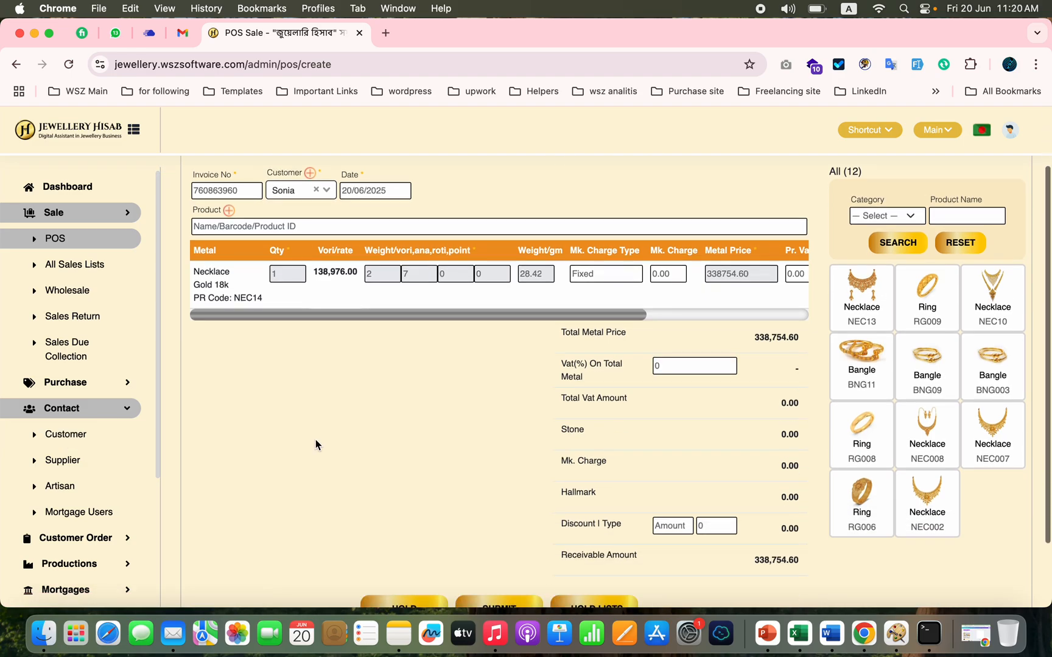
scroll(315, 440, down, 3)
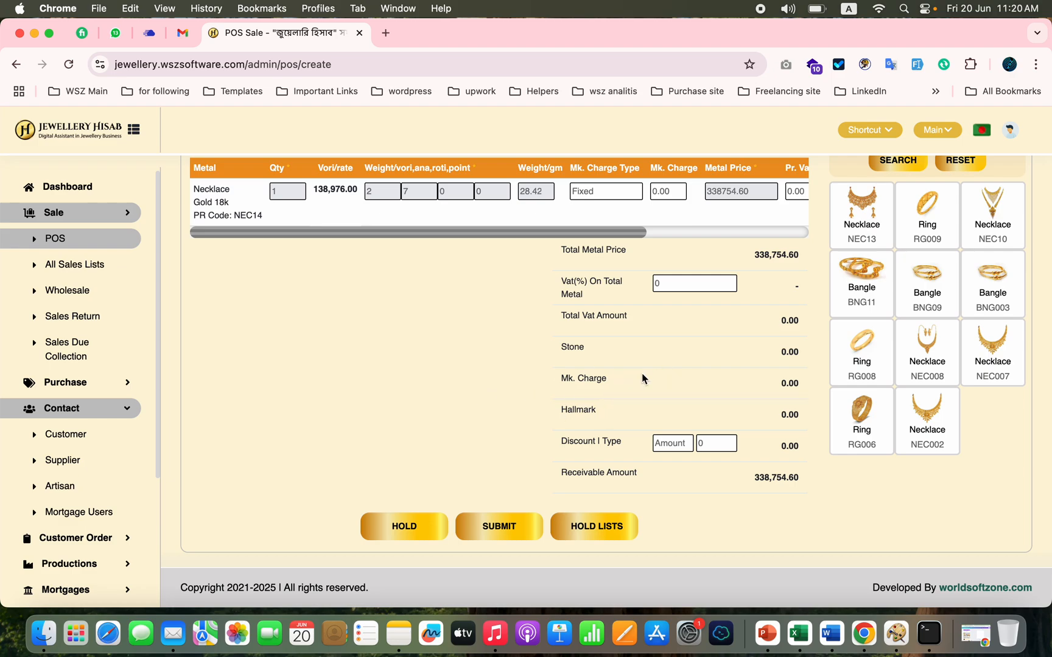
scroll(636, 356, up, 5)
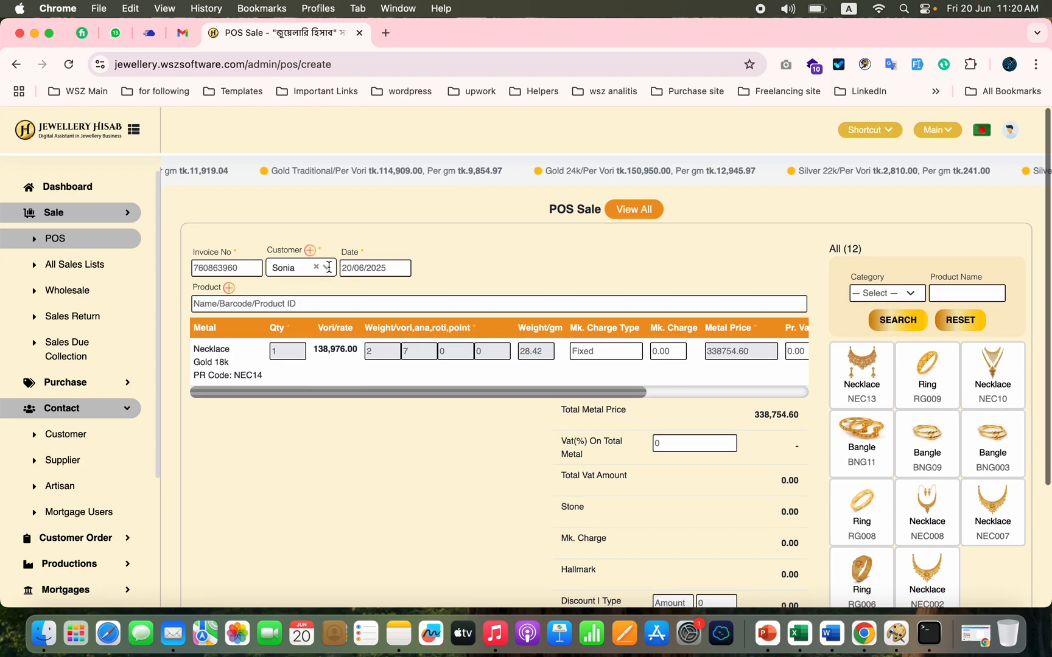
scroll(394, 462, down, 3)
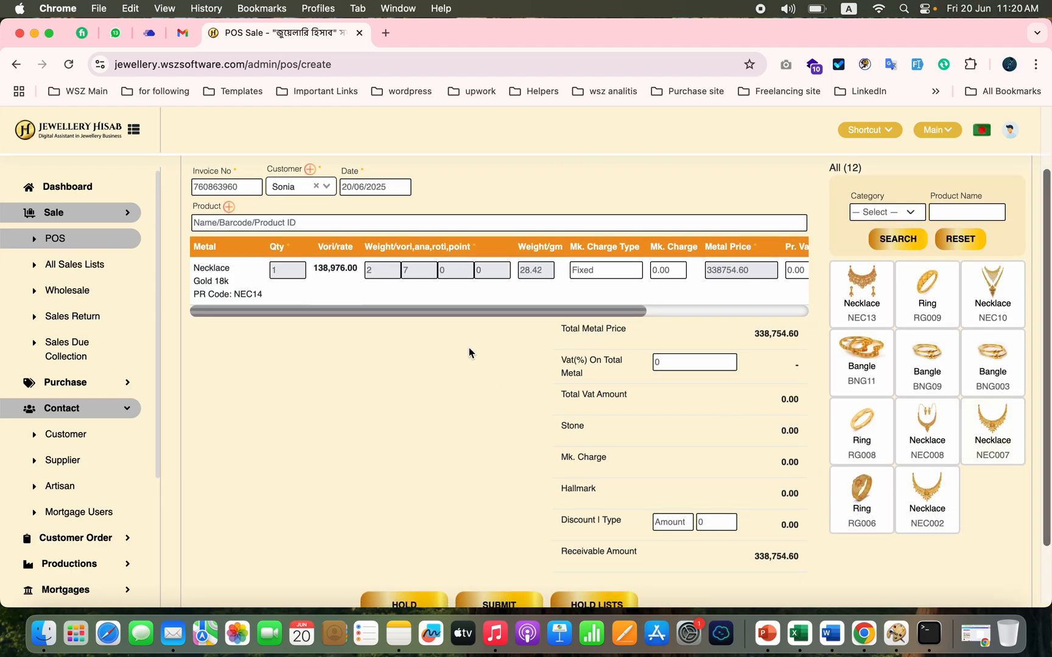
scroll(424, 498, down, 3)
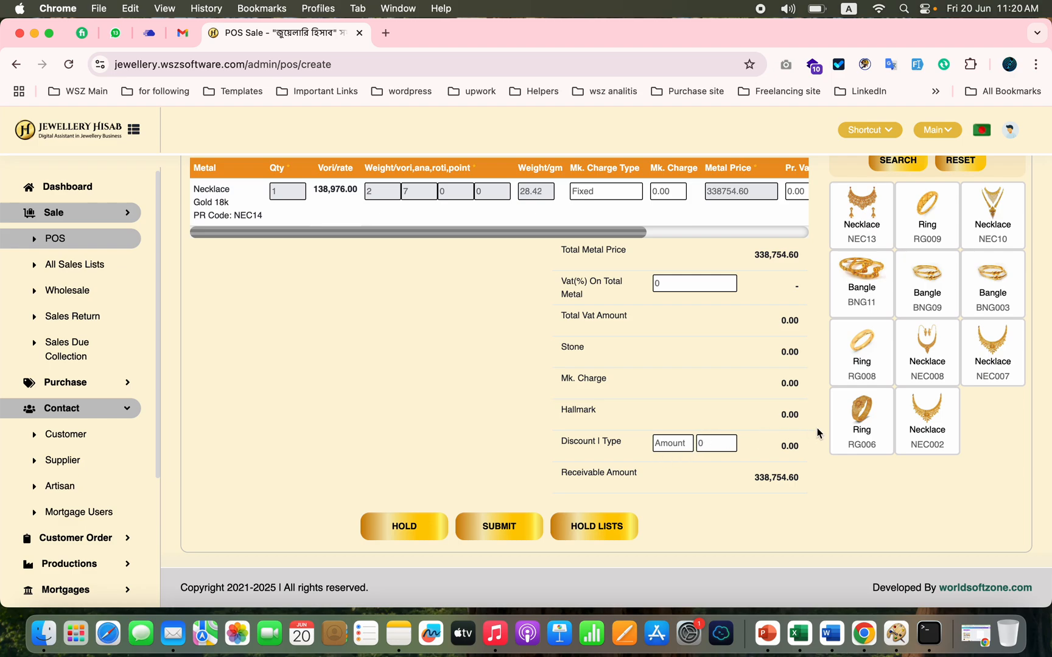
click(666, 449)
click(488, 411)
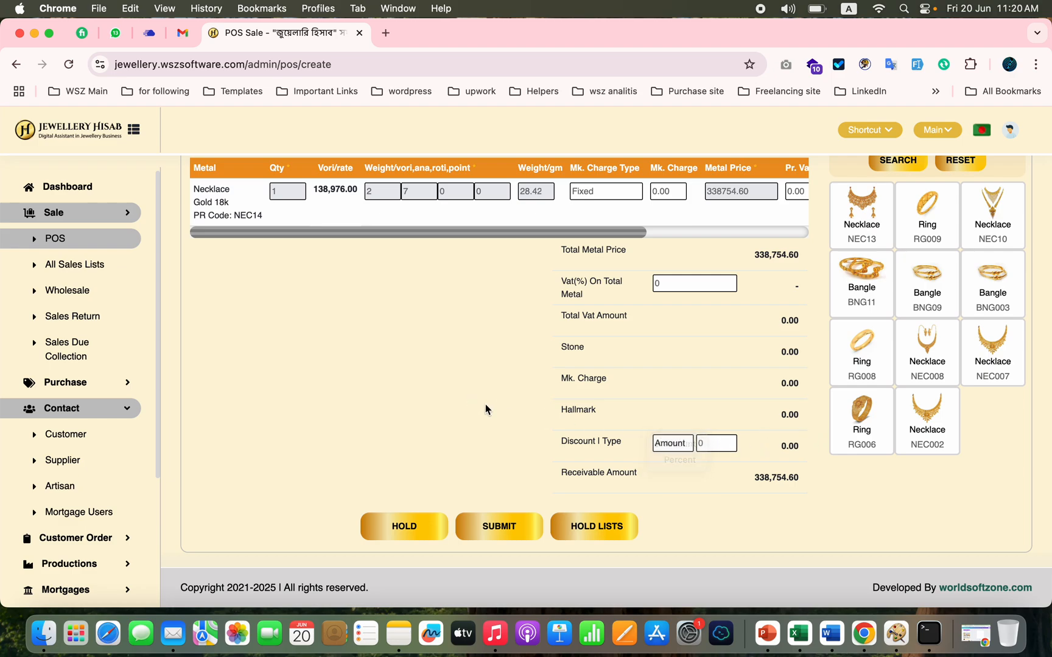
click(715, 442)
text(754.6)
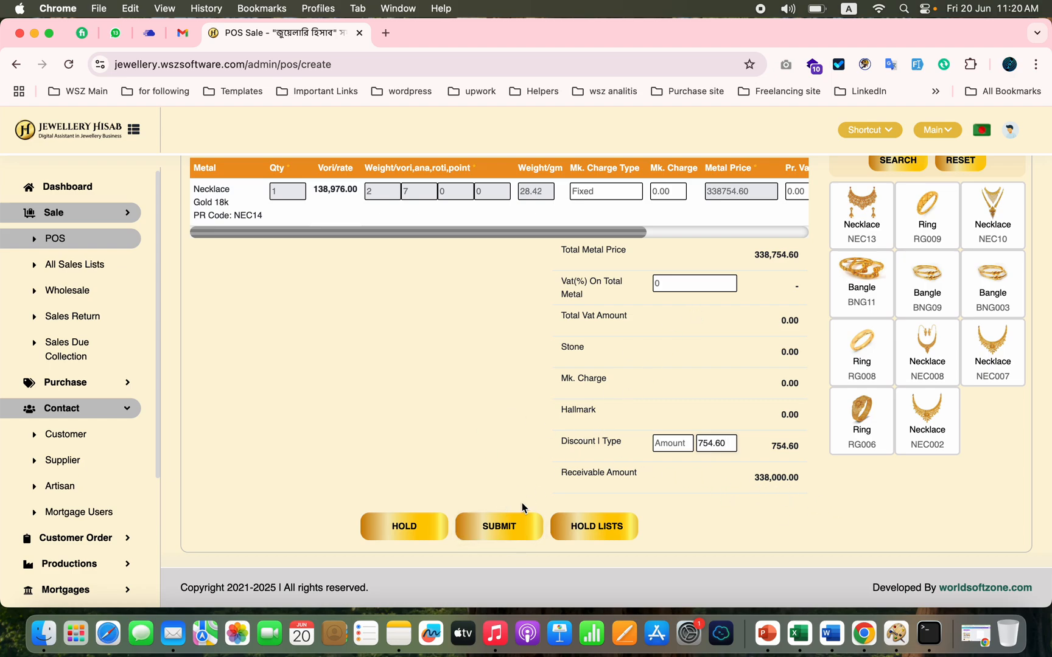
click(498, 526)
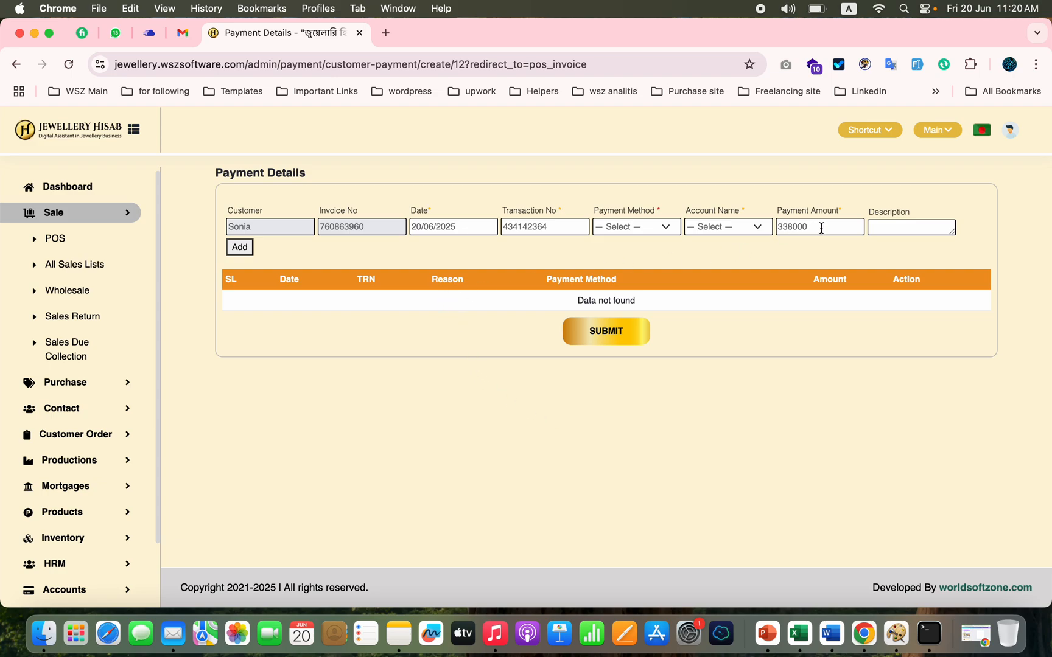
Step: Add a Cash payment of 38000 to the invoice's payment details
click(664, 230)
click(615, 244)
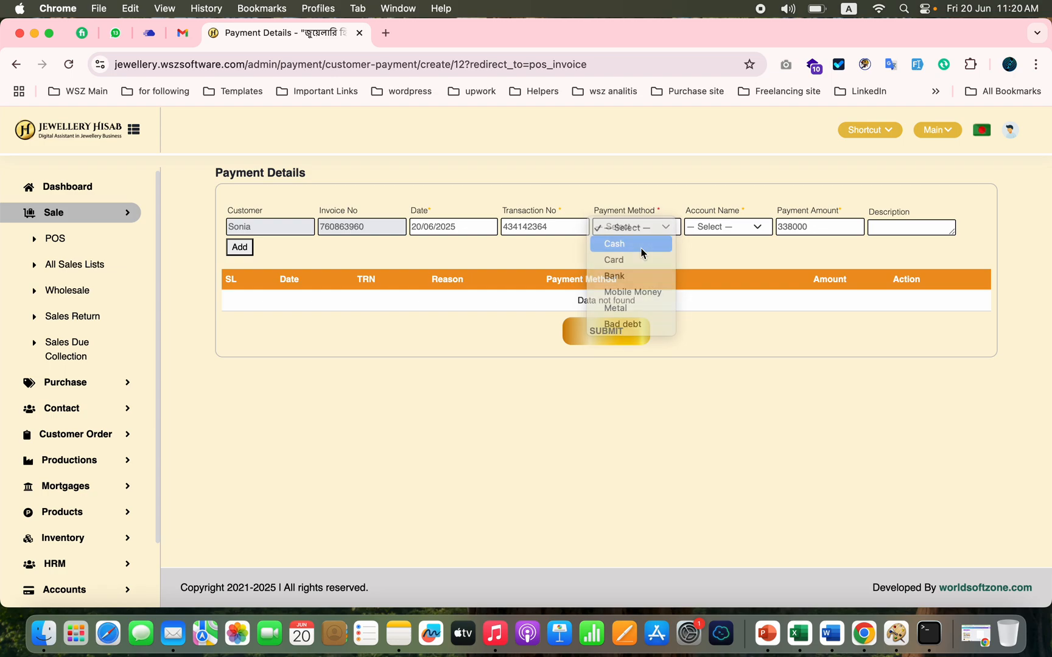
double_click(831, 225)
text(3)
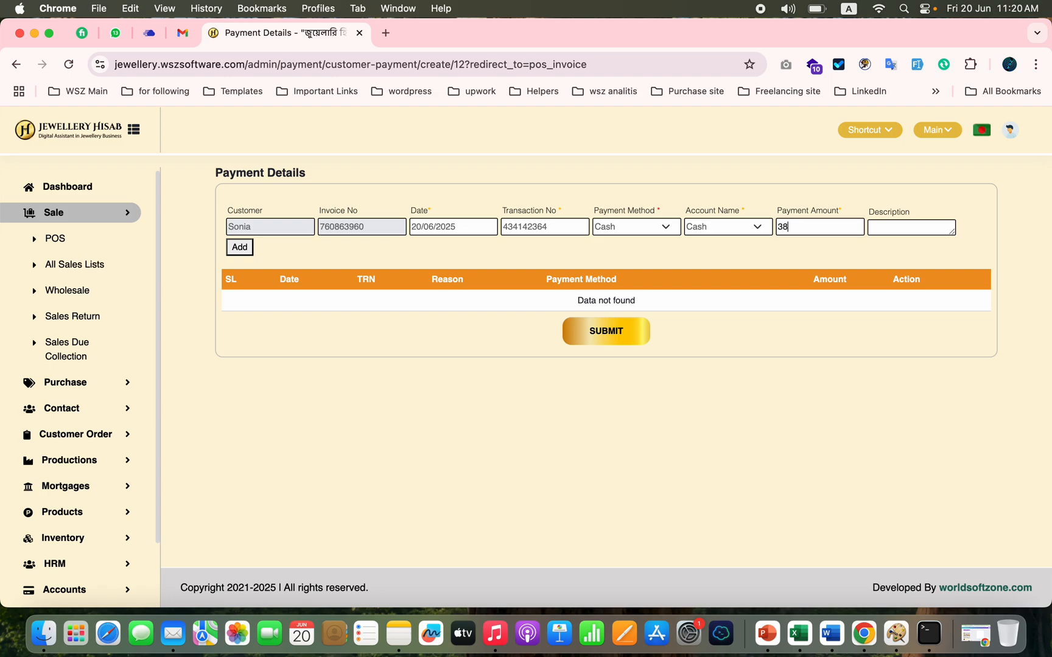
click(236, 247)
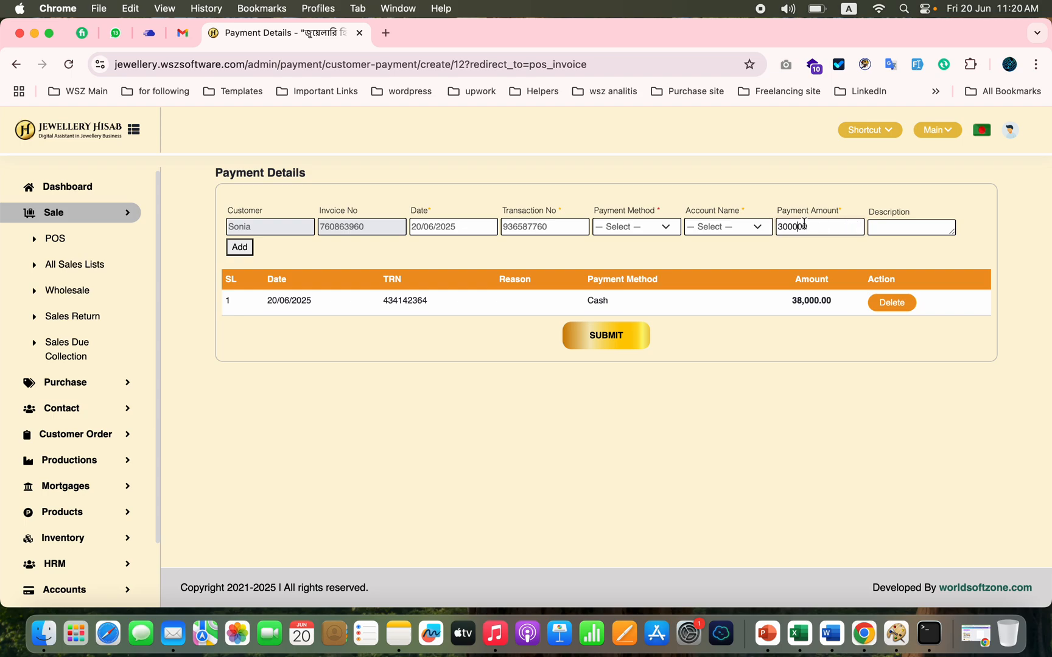
Step: Add a Bank payment of 200000 and submit the payment details
click(655, 228)
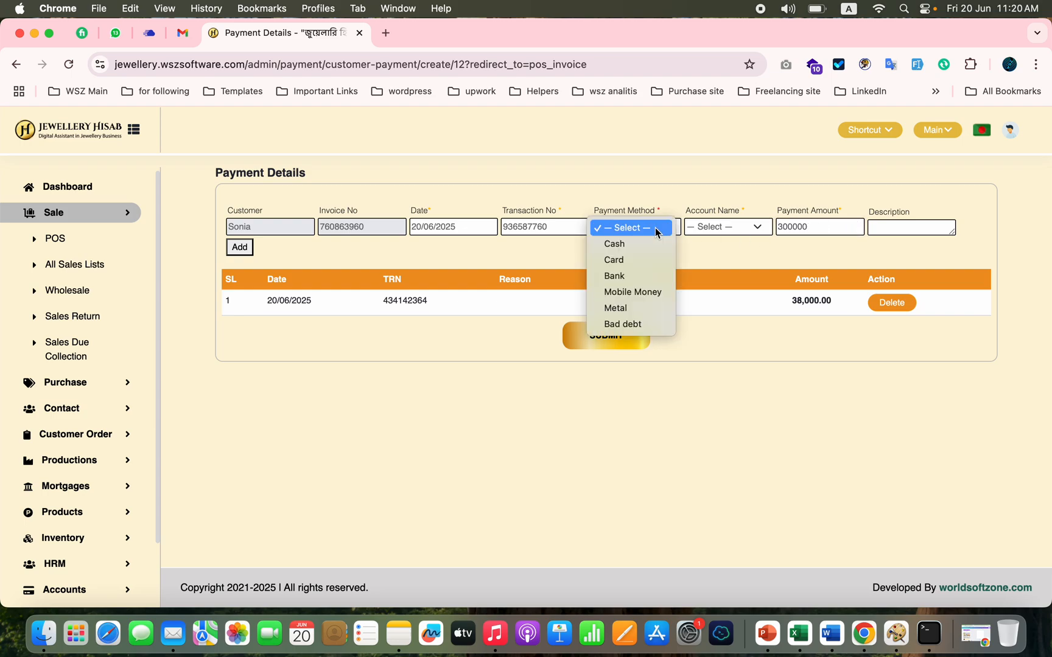
click(630, 276)
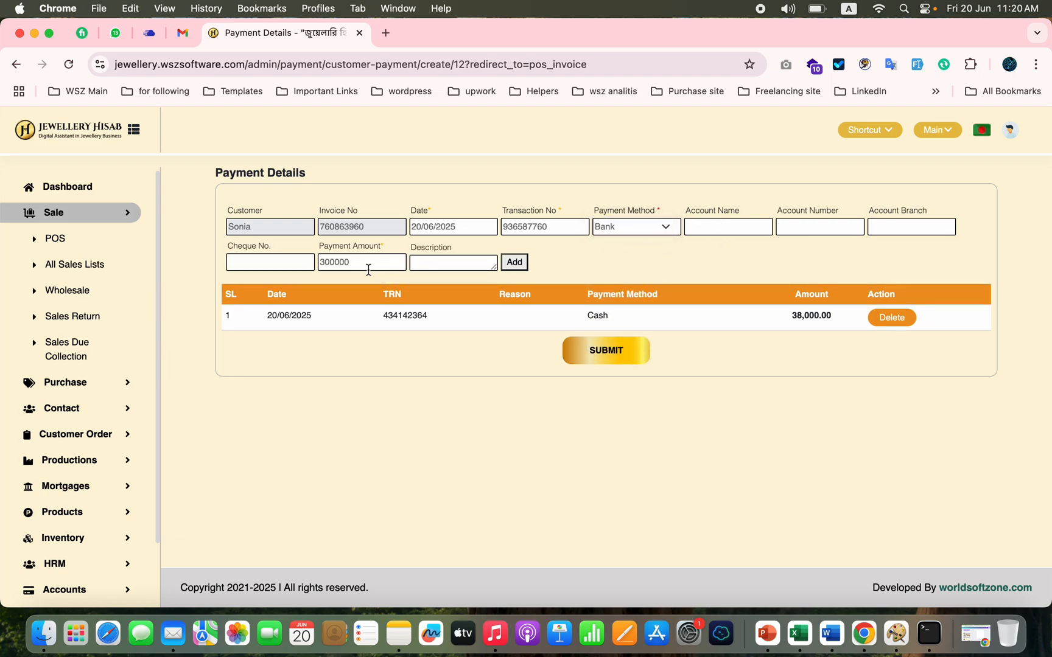
double_click(340, 266)
text(2)
click(514, 263)
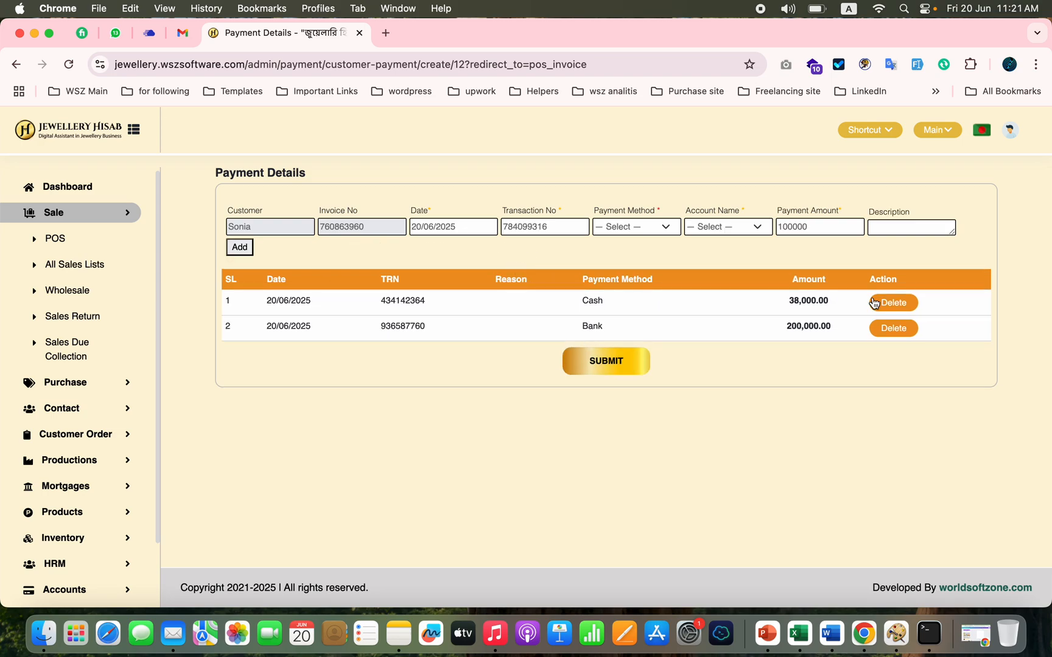
click(609, 370)
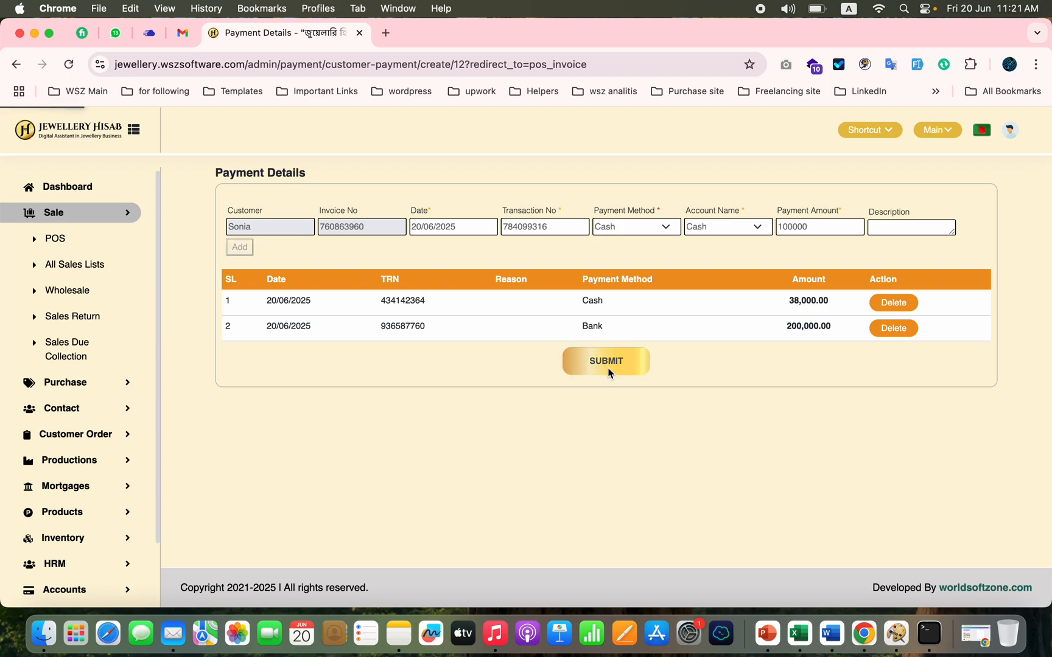
Step: Review the sale invoice's item, discount, payments and balance, and preview its printout without saving it
scroll(805, 407, down, 10)
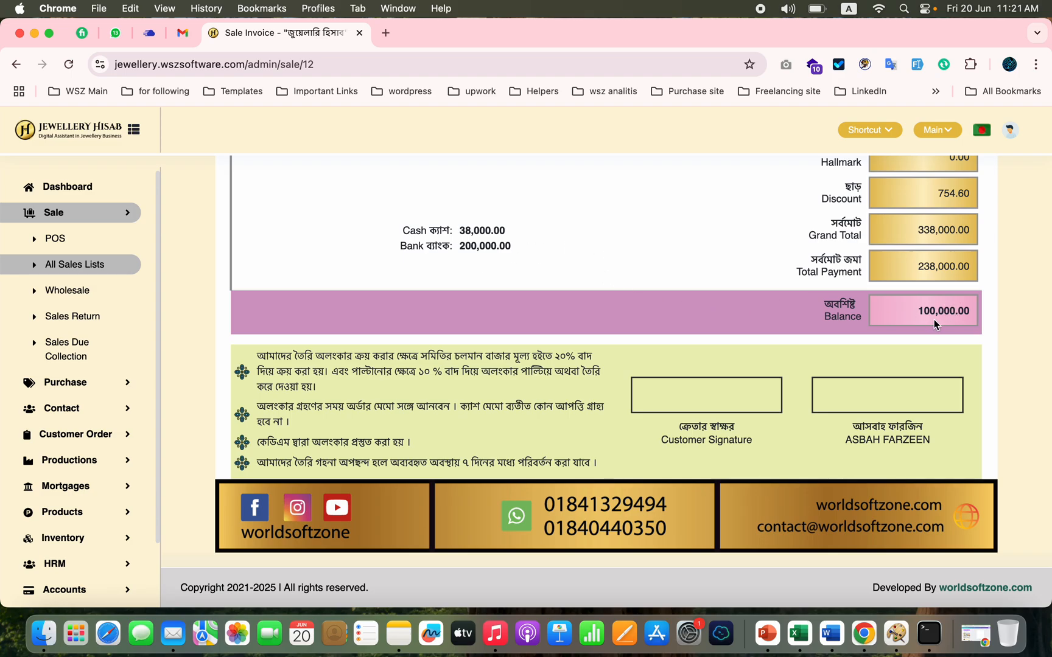
scroll(662, 270, up, 10)
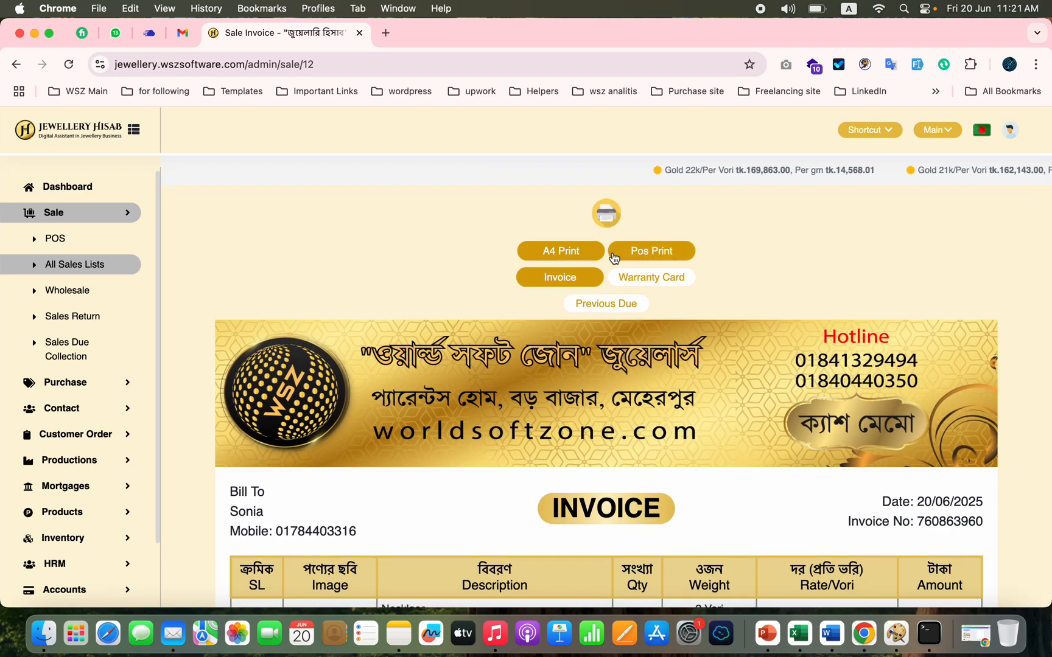
click(614, 258)
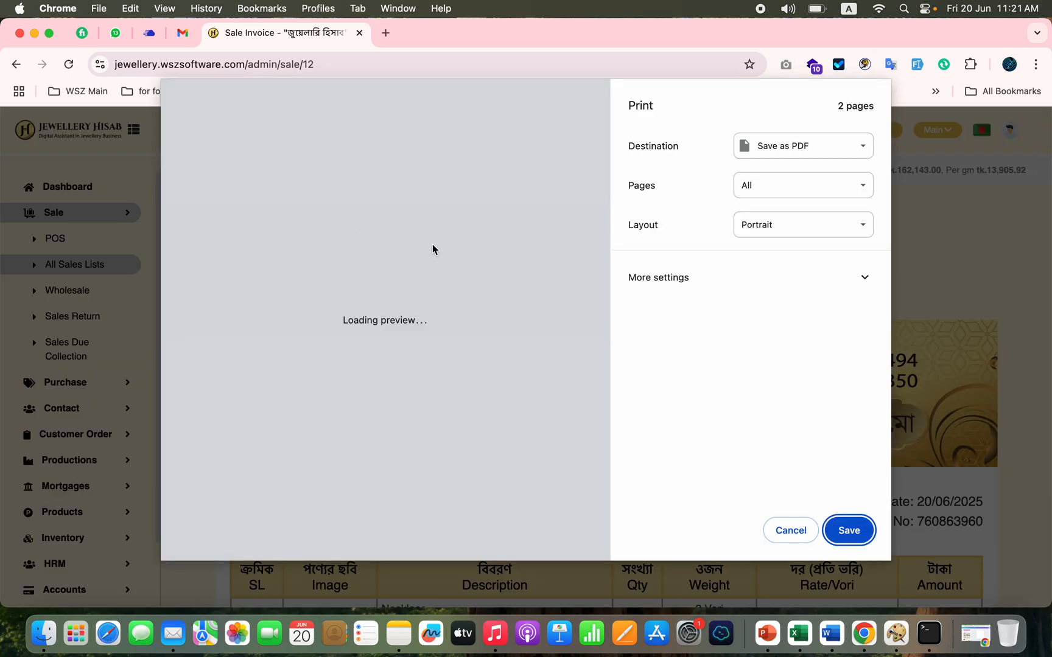
click(781, 532)
scroll(528, 418, down, 5)
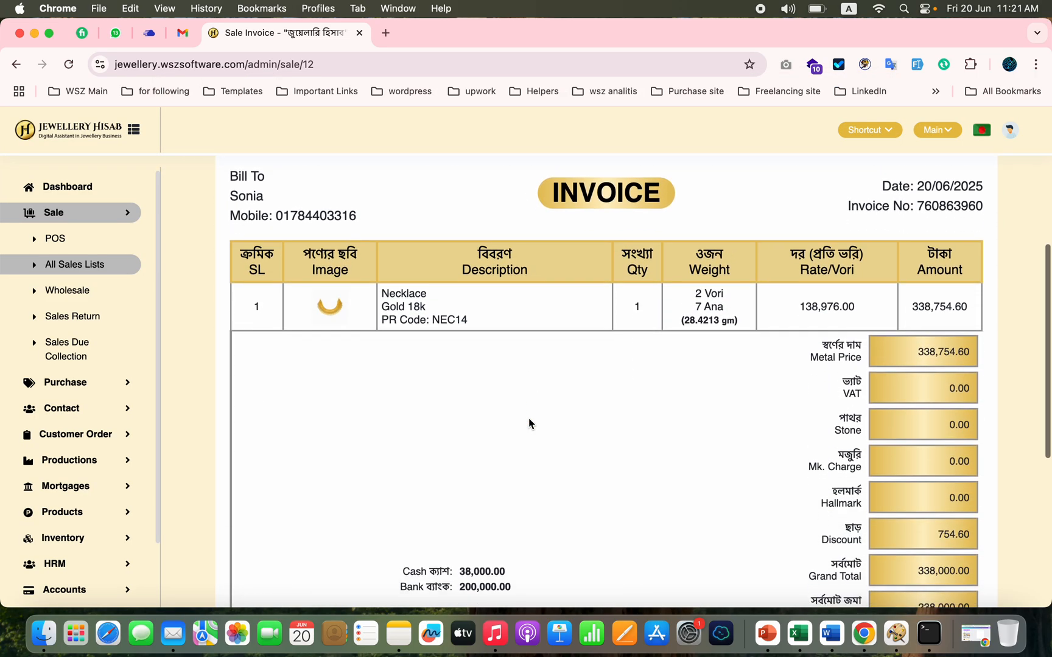
scroll(528, 418, up, 5)
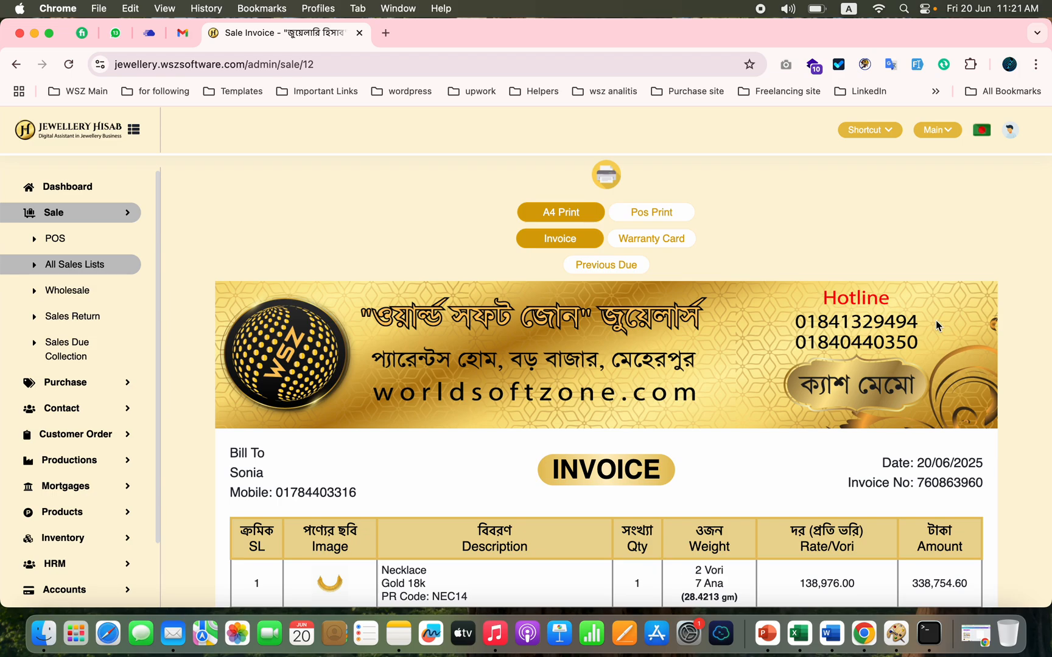
scroll(774, 364, down, 6)
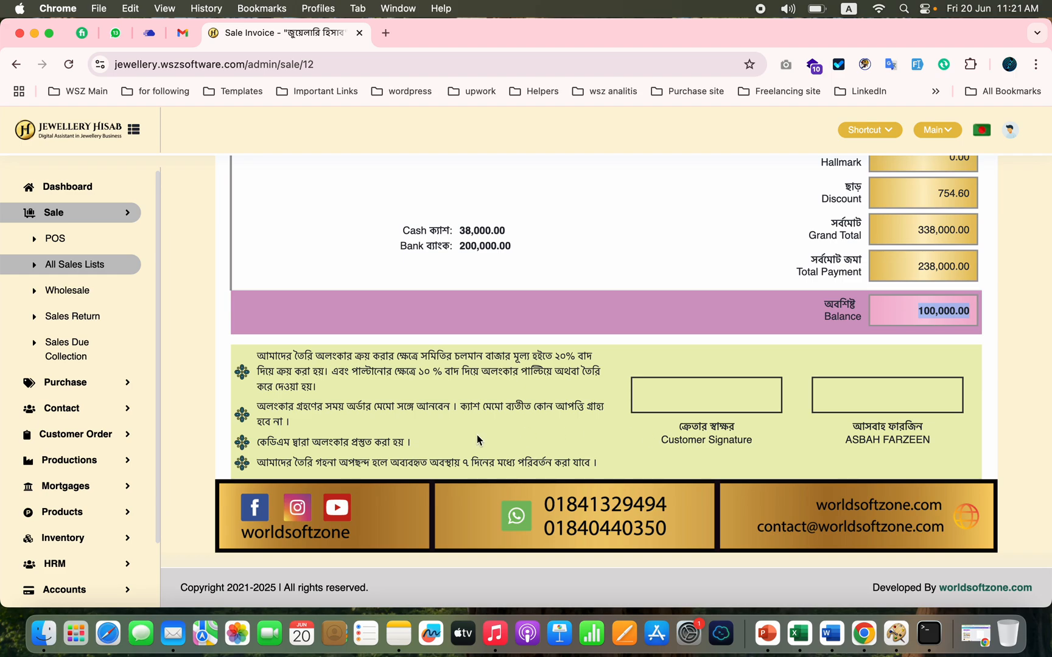
Step: Read through the terms and conditions at the foot of the sale invoice and return to its print options
double_click(277, 363)
click(308, 422)
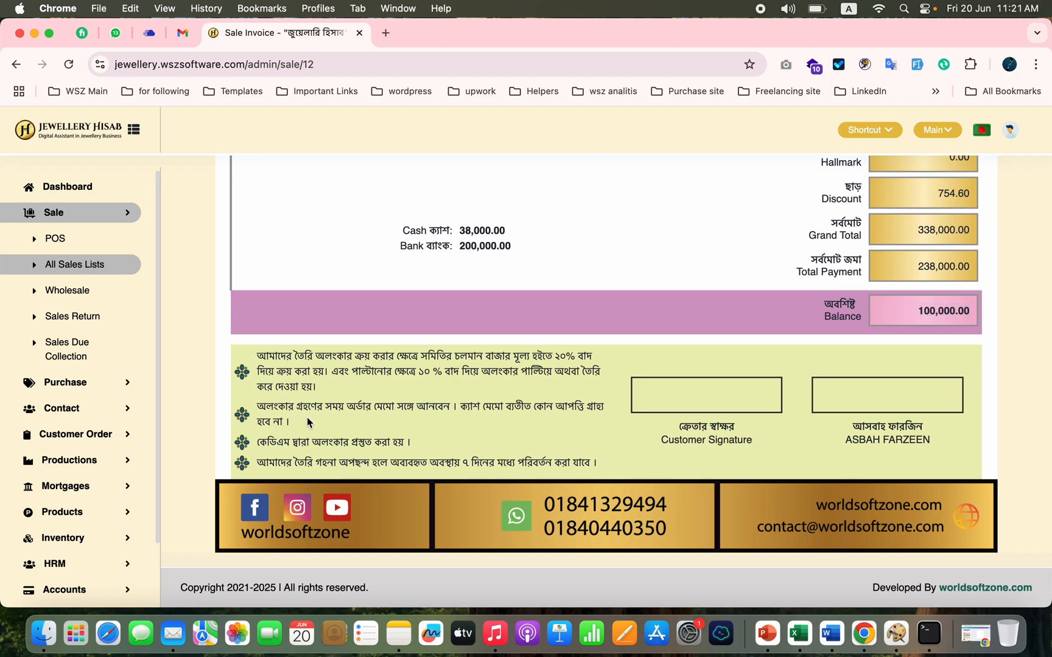
double_click(337, 447)
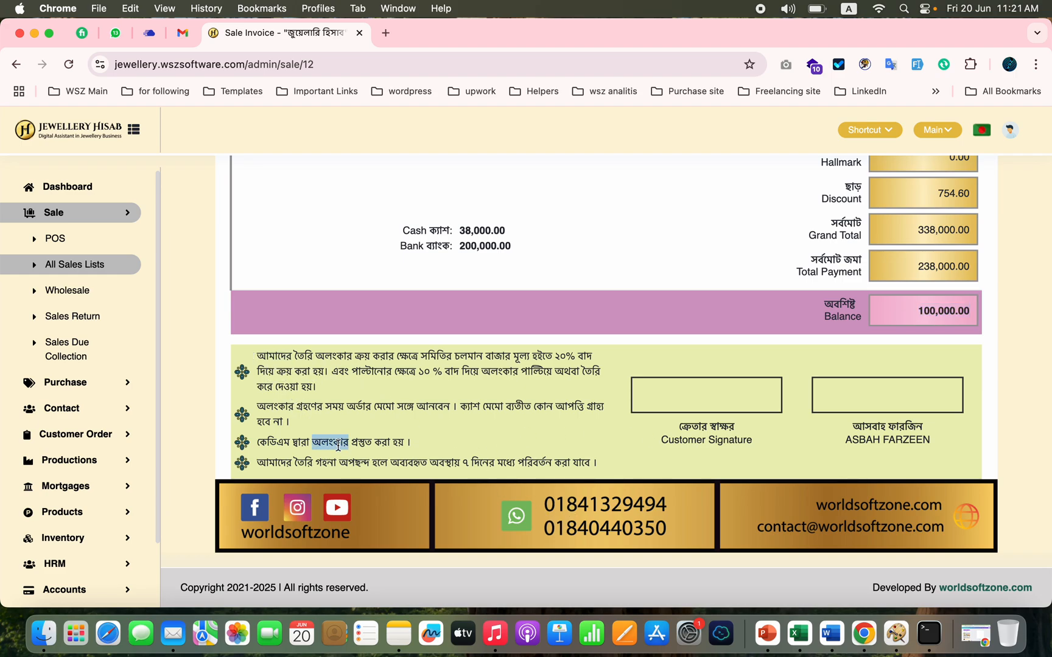
click(431, 464)
scroll(431, 464, up, 10)
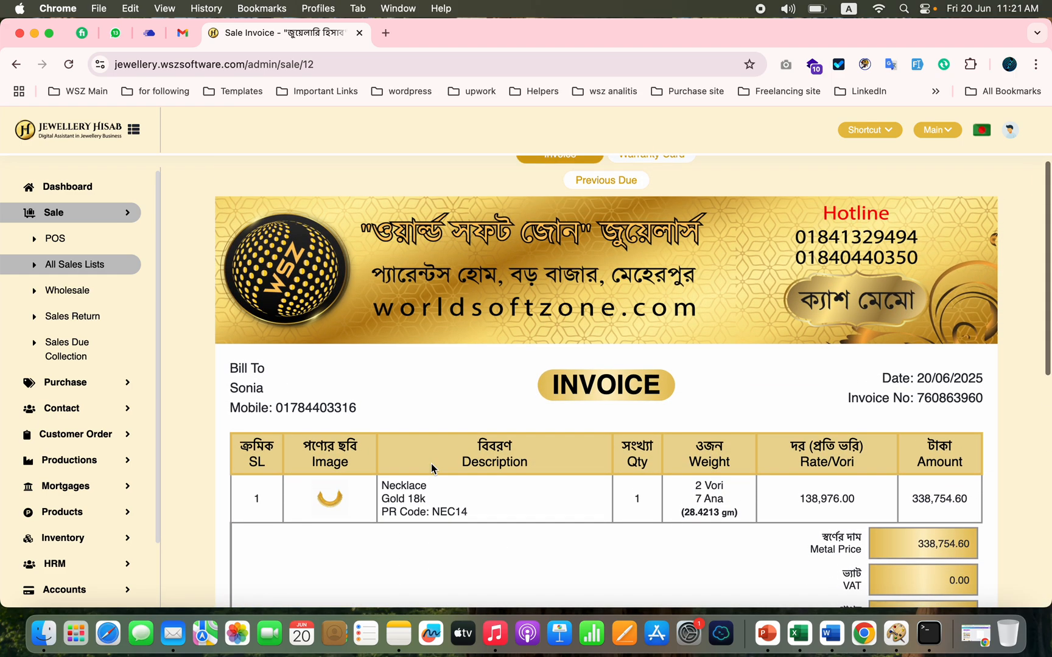
scroll(609, 309, up, 3)
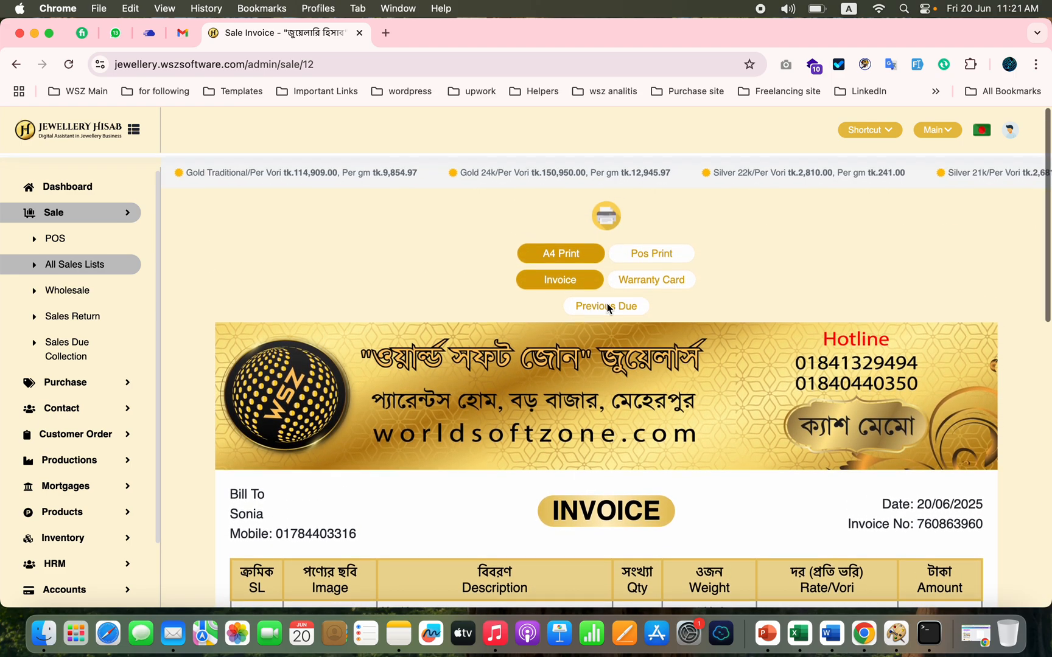
Step: Visit the sales and wholesale lists and open a new customer order form
click(79, 266)
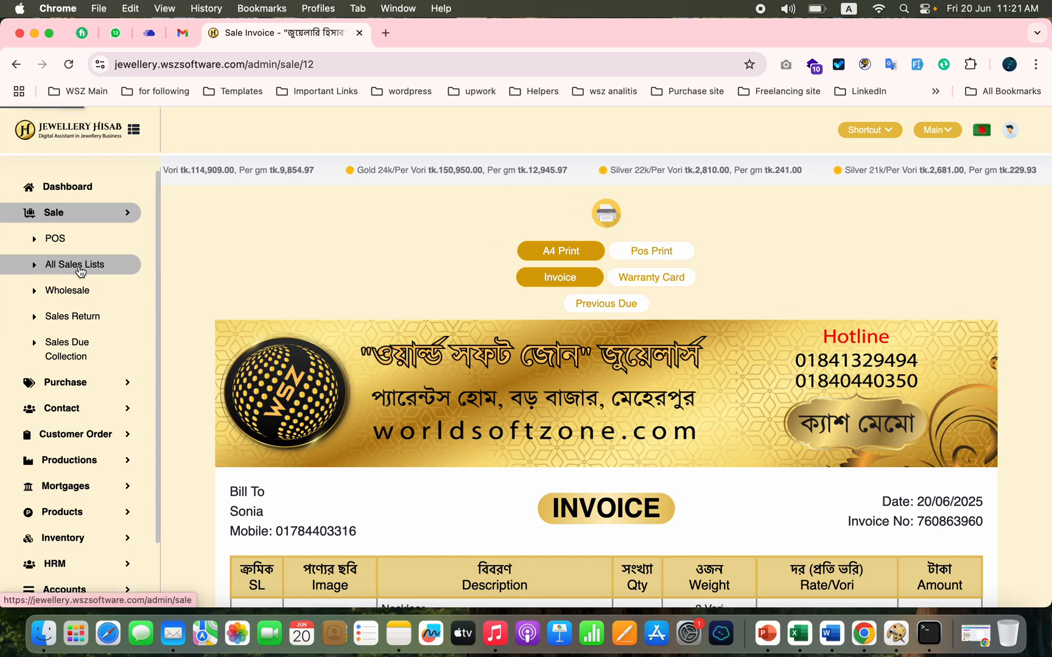
click(80, 291)
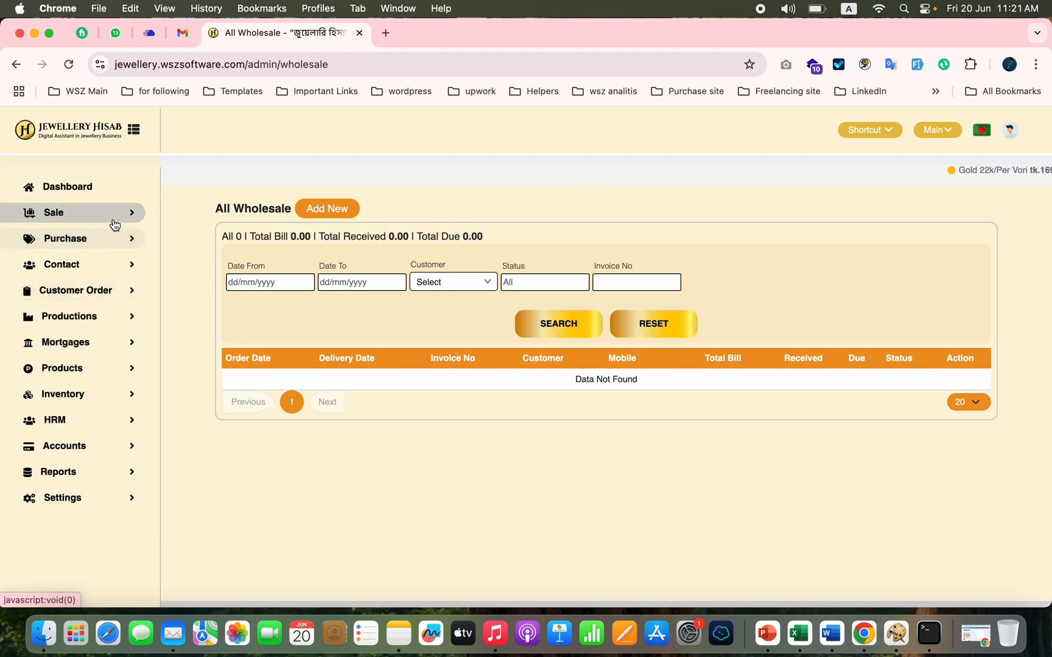
click(113, 290)
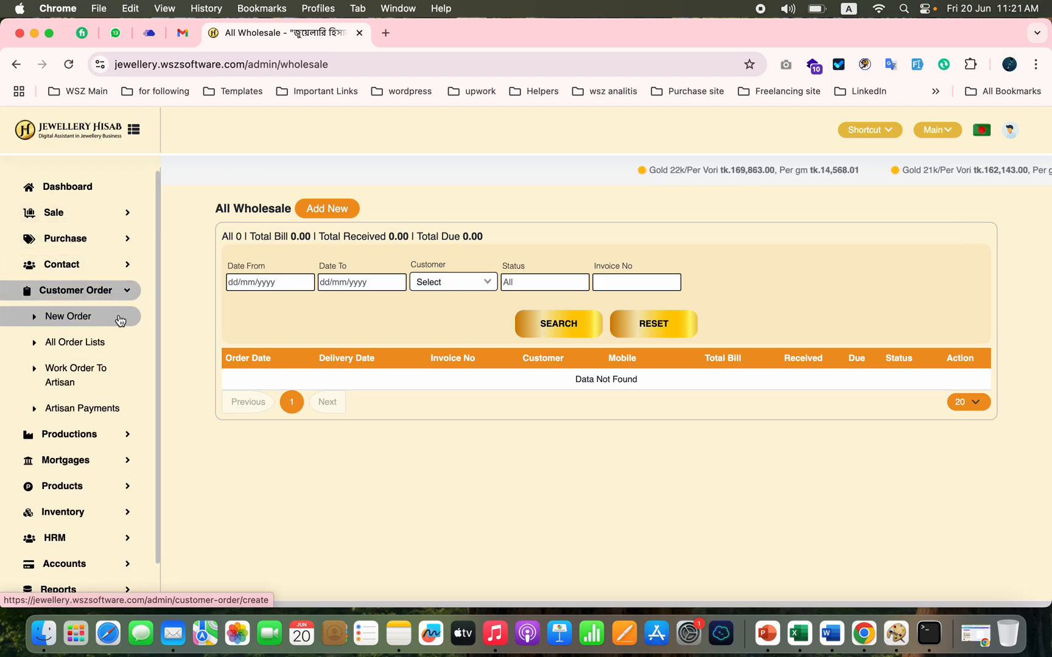
click(77, 322)
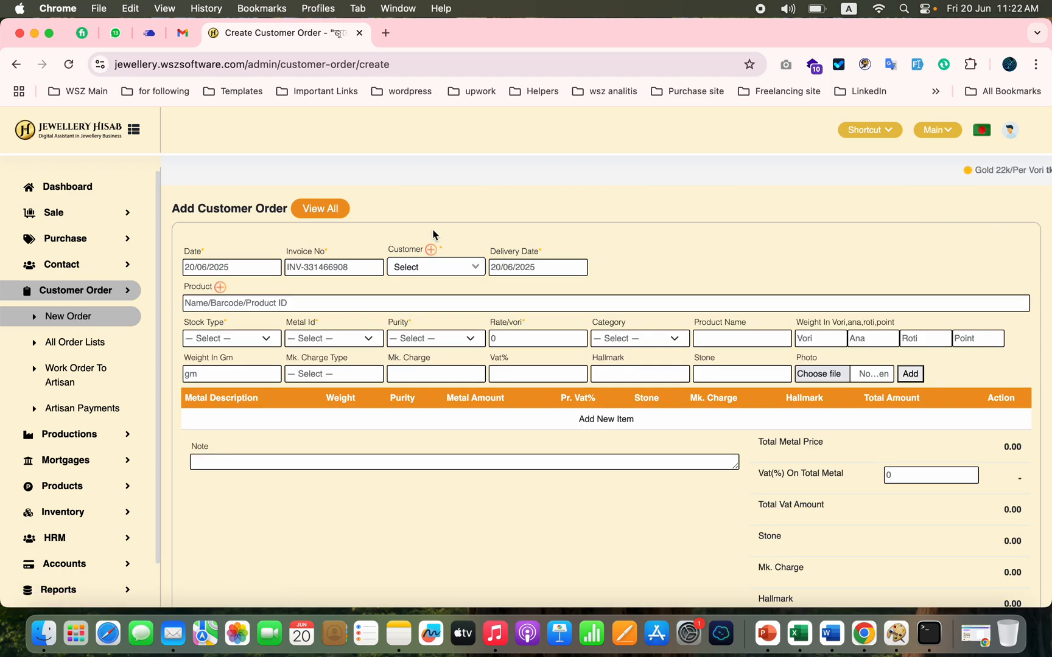
Step: Create a new customer for the order with the customer's name and contact number
click(431, 275)
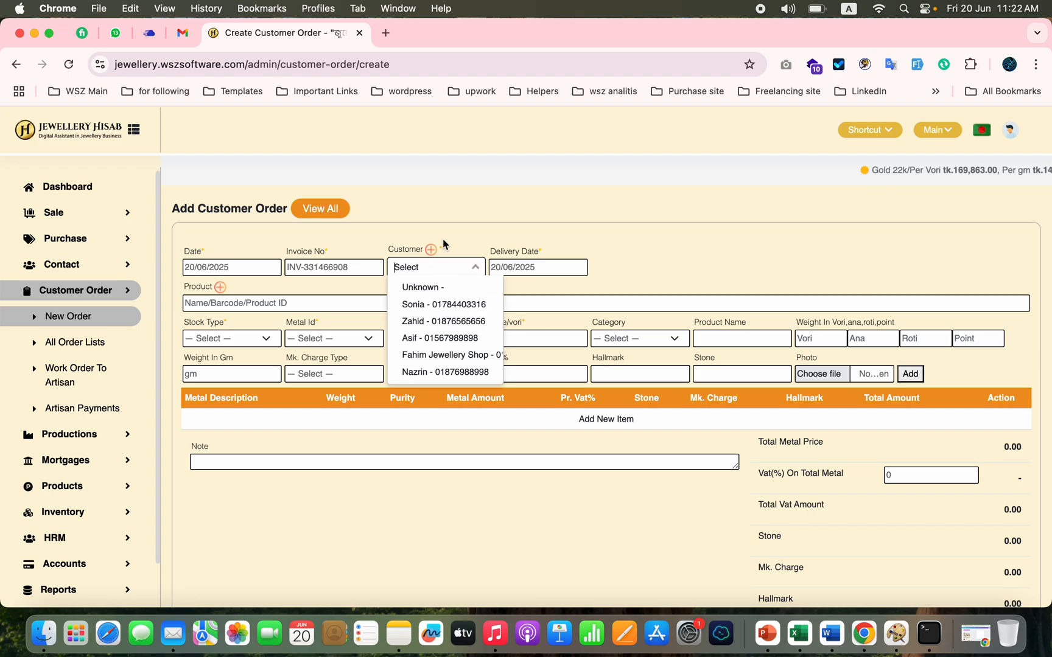
click(431, 249)
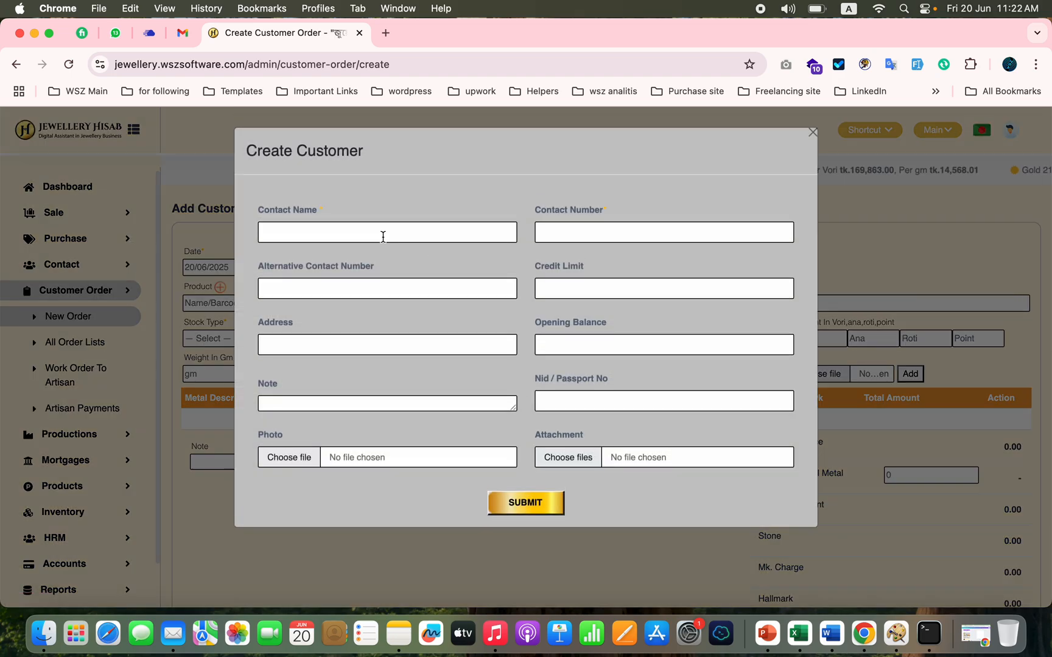
click(392, 230)
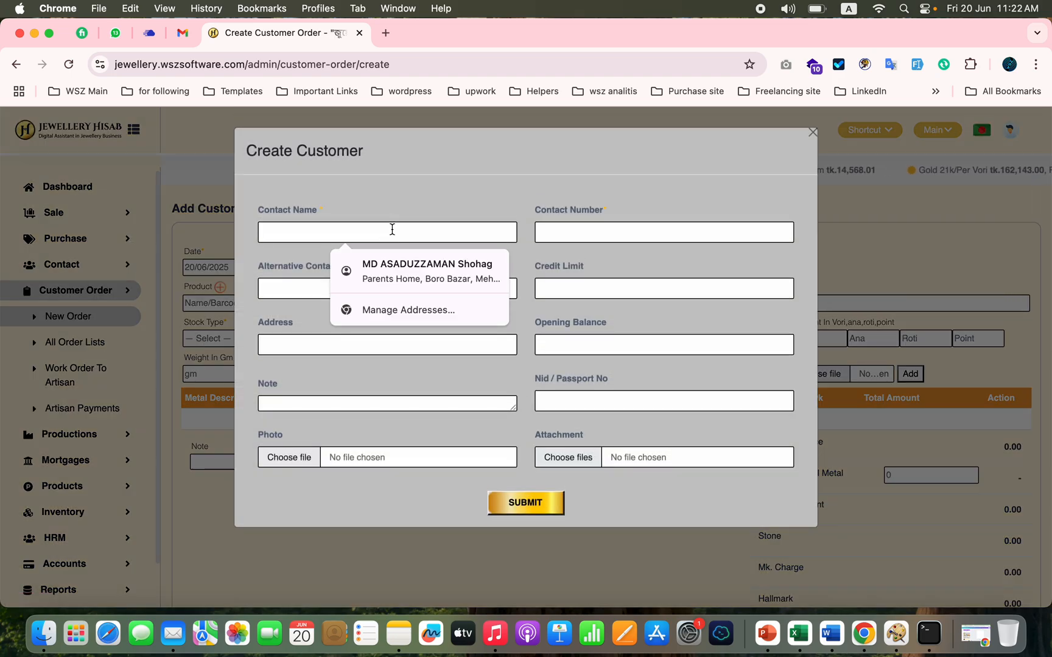
text(Sahabul)
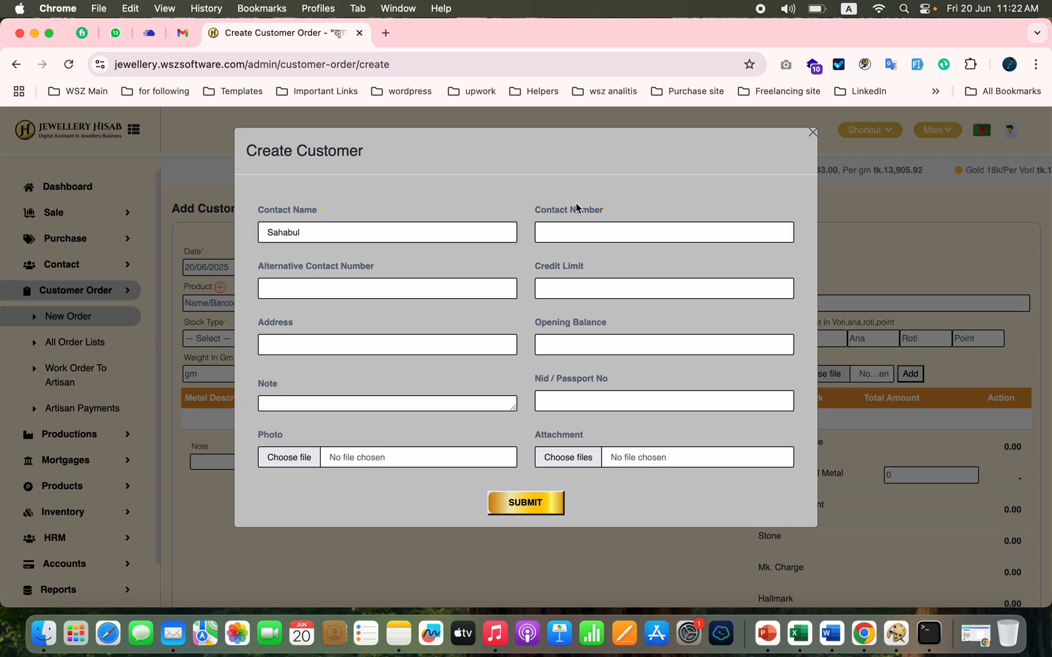
click(637, 228)
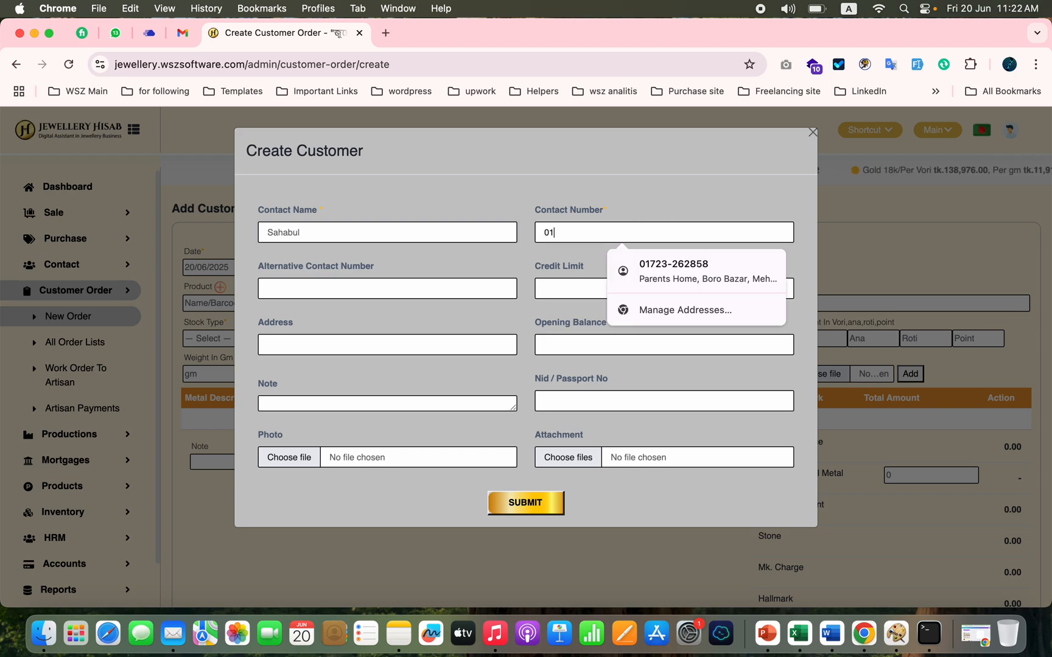
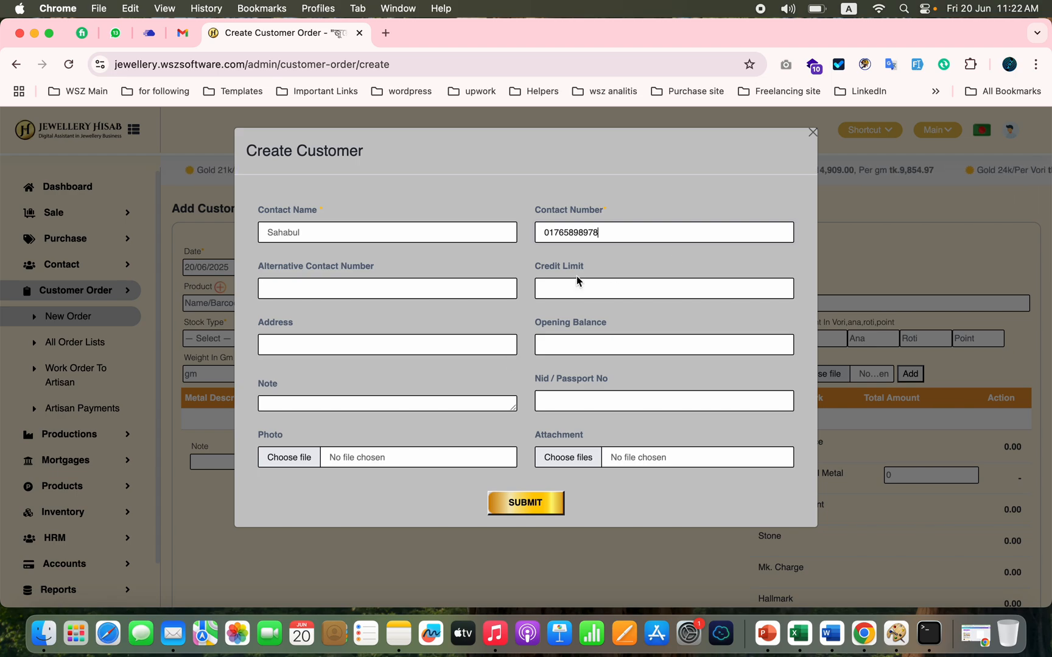
click(559, 345)
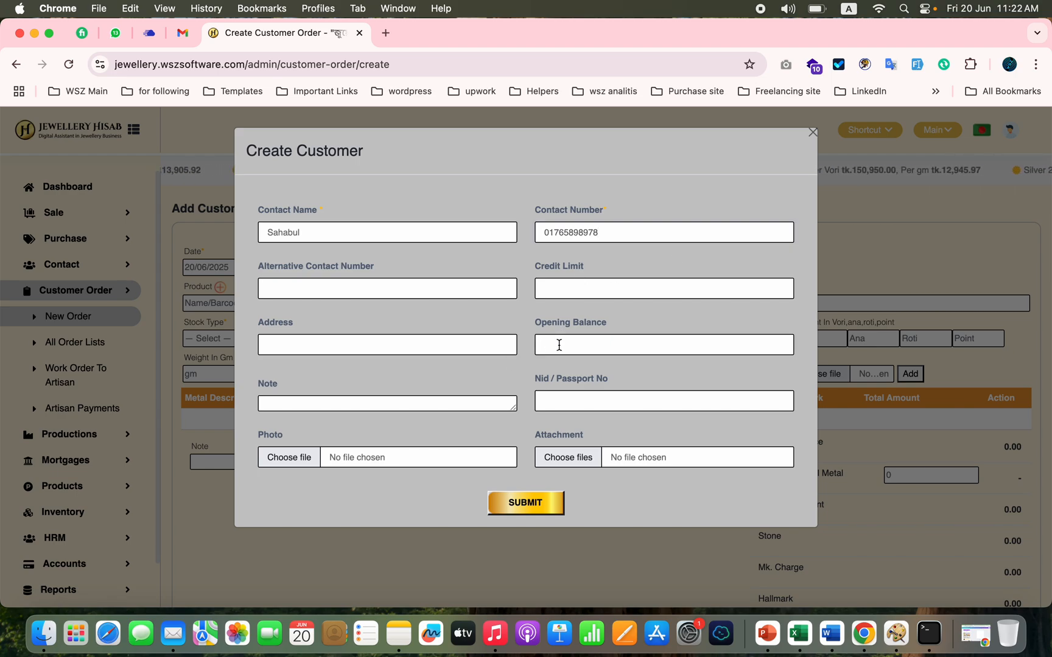
click(518, 505)
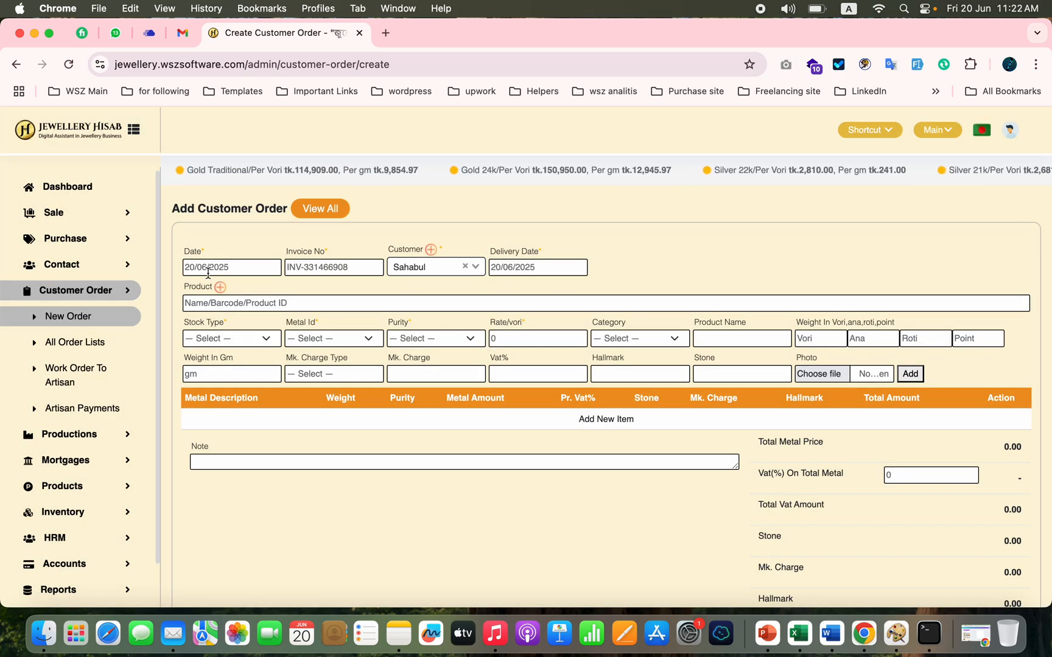
Step: Set the customer order's delivery date to 25/06/2025
click(552, 268)
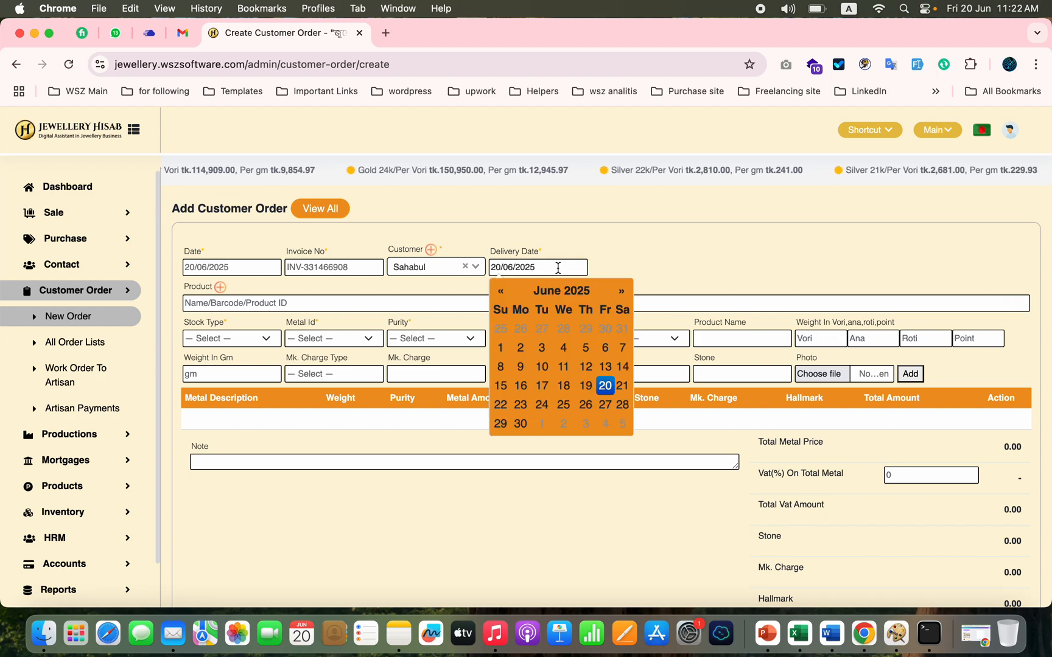
click(561, 406)
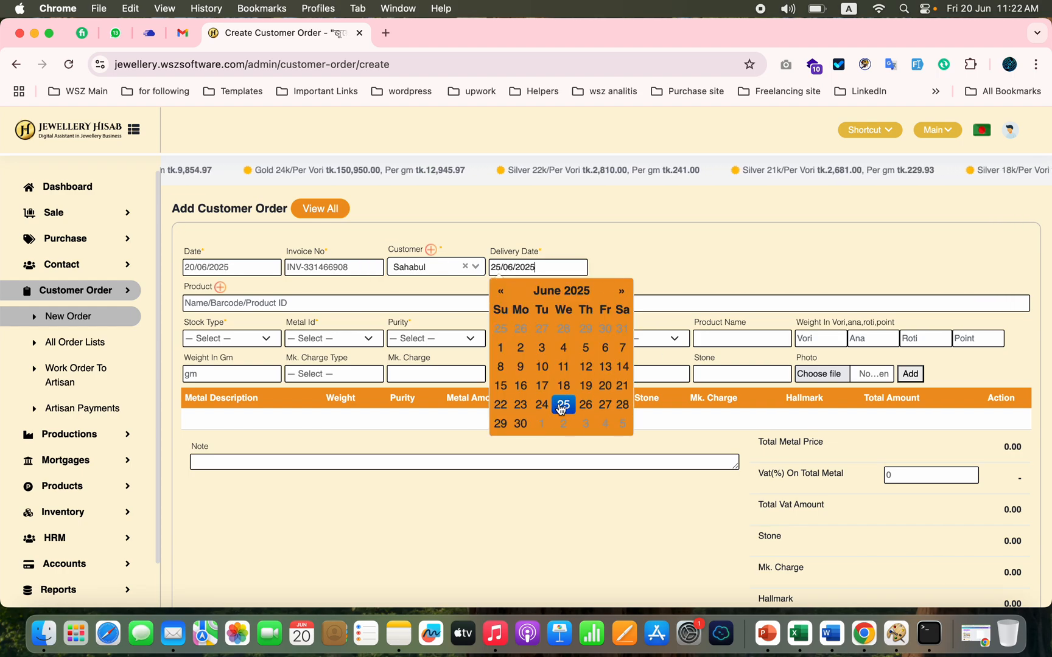
click(723, 258)
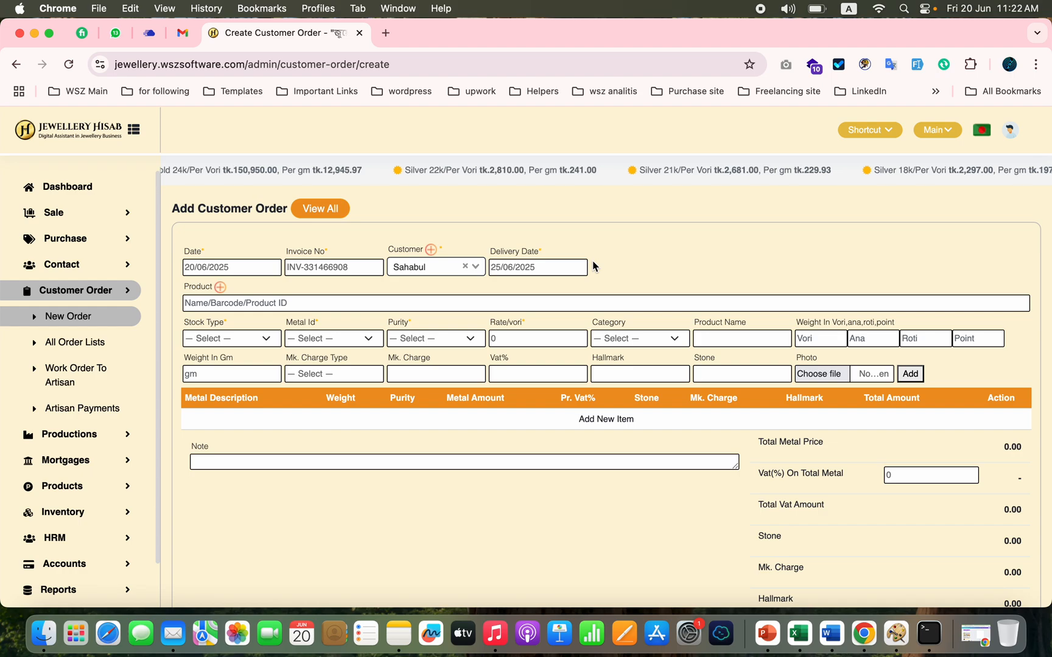
Step: Set the order item's stock type to Customized Order Stock, its metal to Gold and its purity to 22k
click(256, 339)
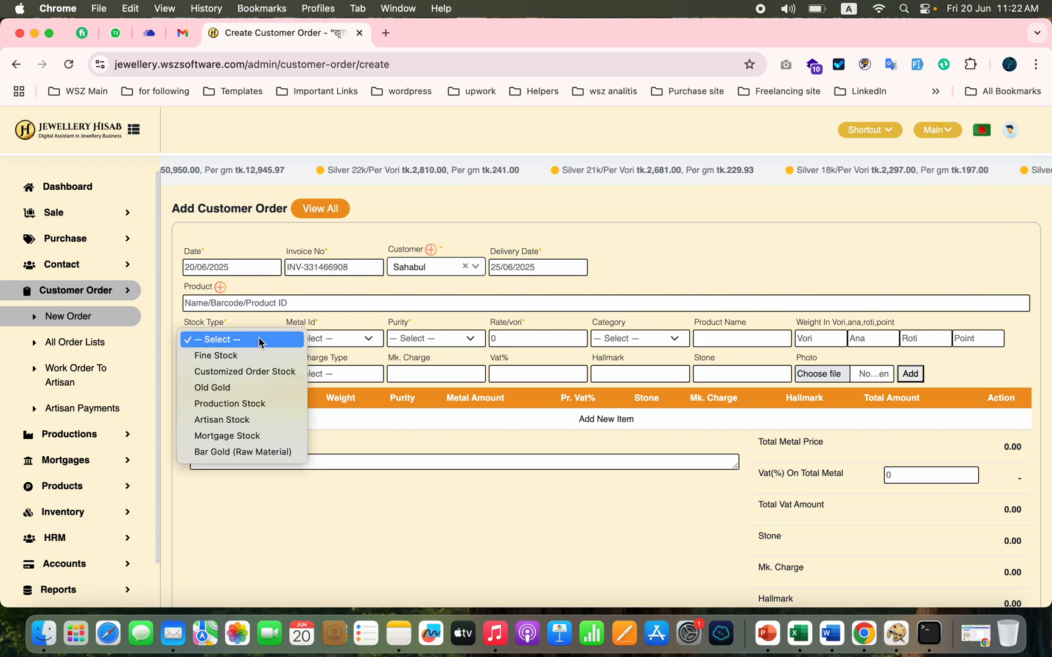
click(240, 372)
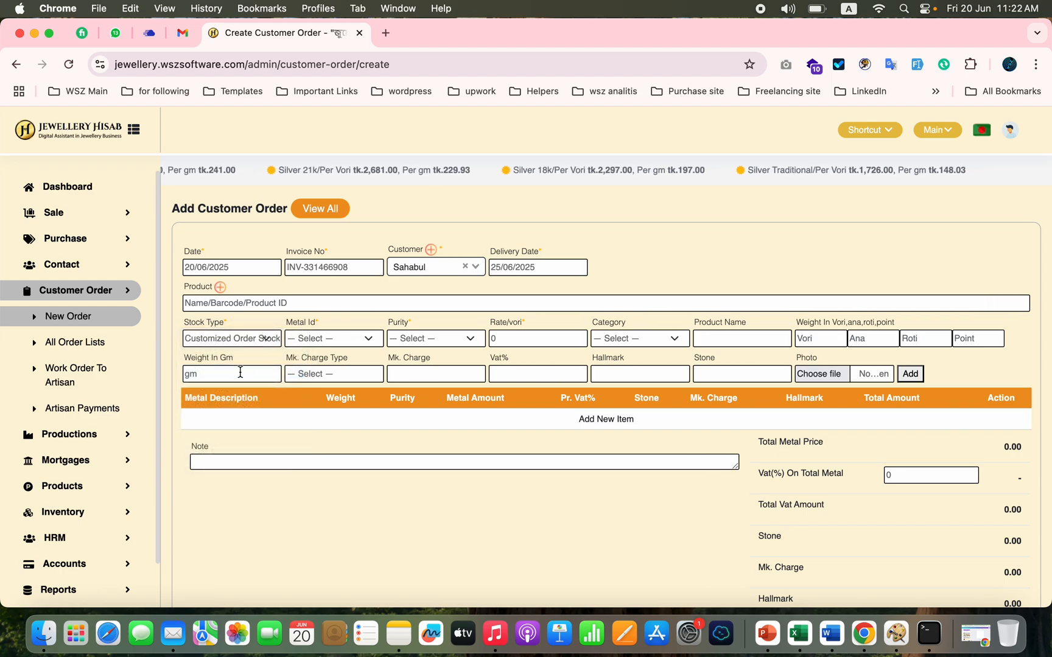
click(364, 342)
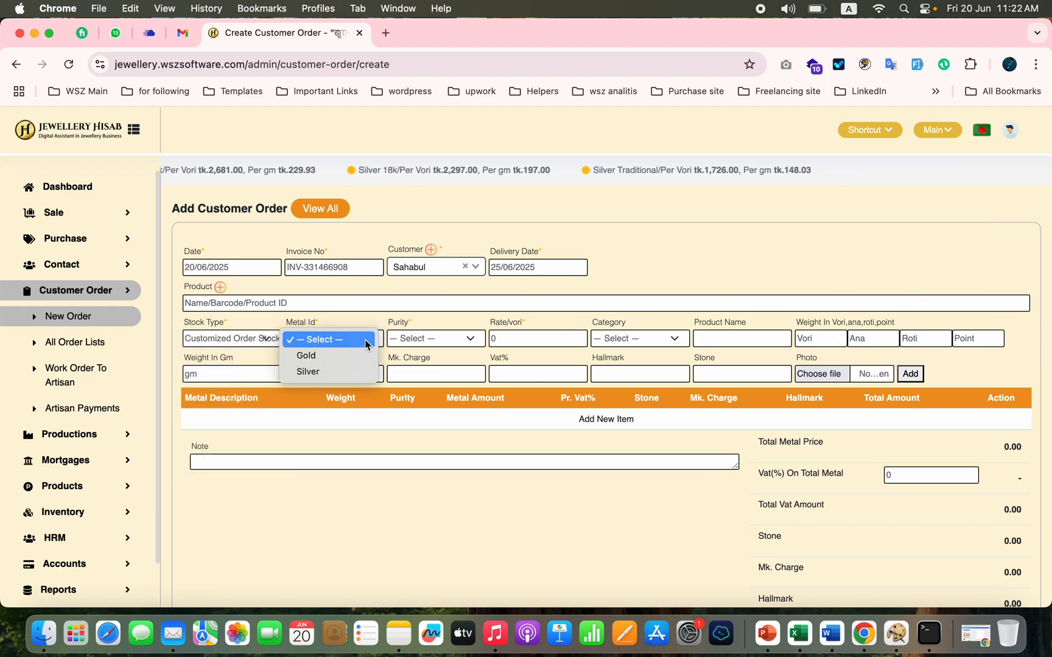
click(337, 357)
click(428, 339)
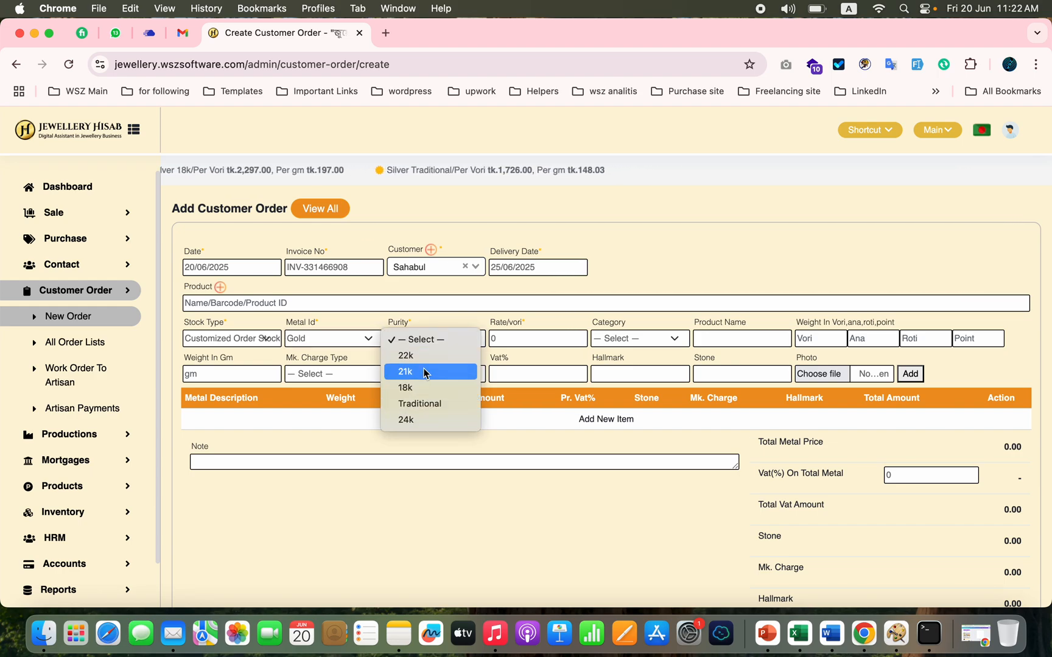
click(425, 356)
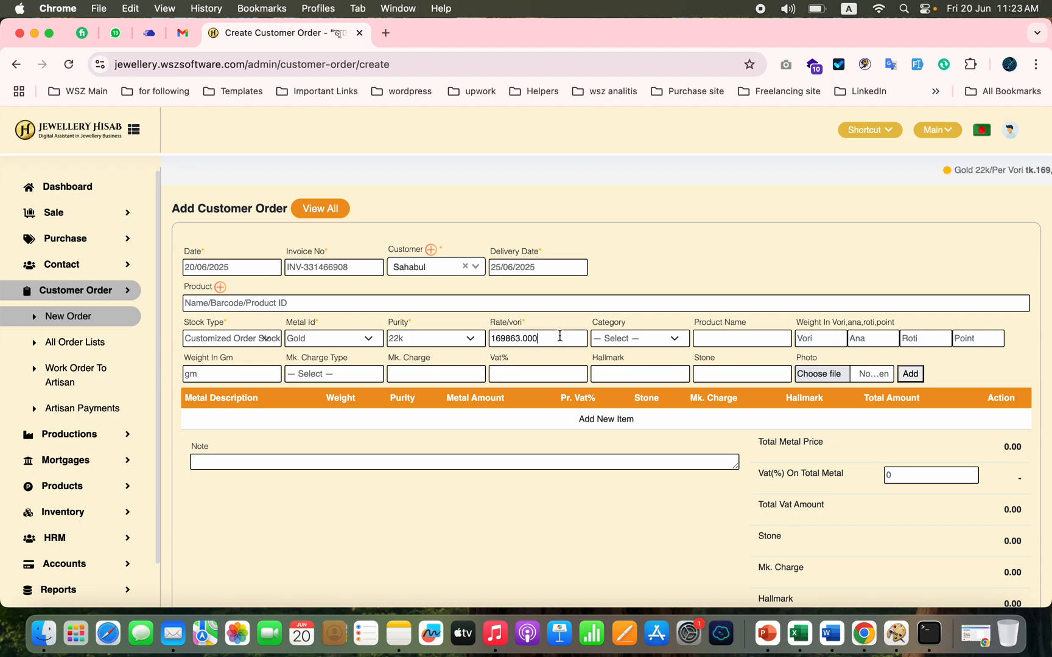
Step: Set the order item's category to Ring and its weight to 10 ana and 4 roti
click(661, 342)
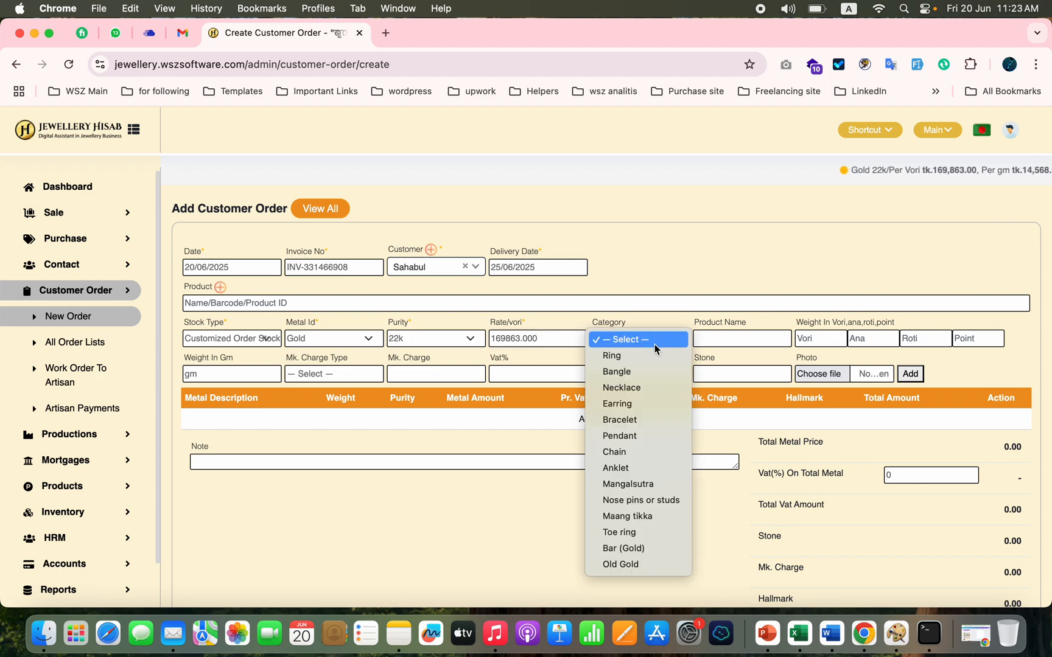
click(641, 359)
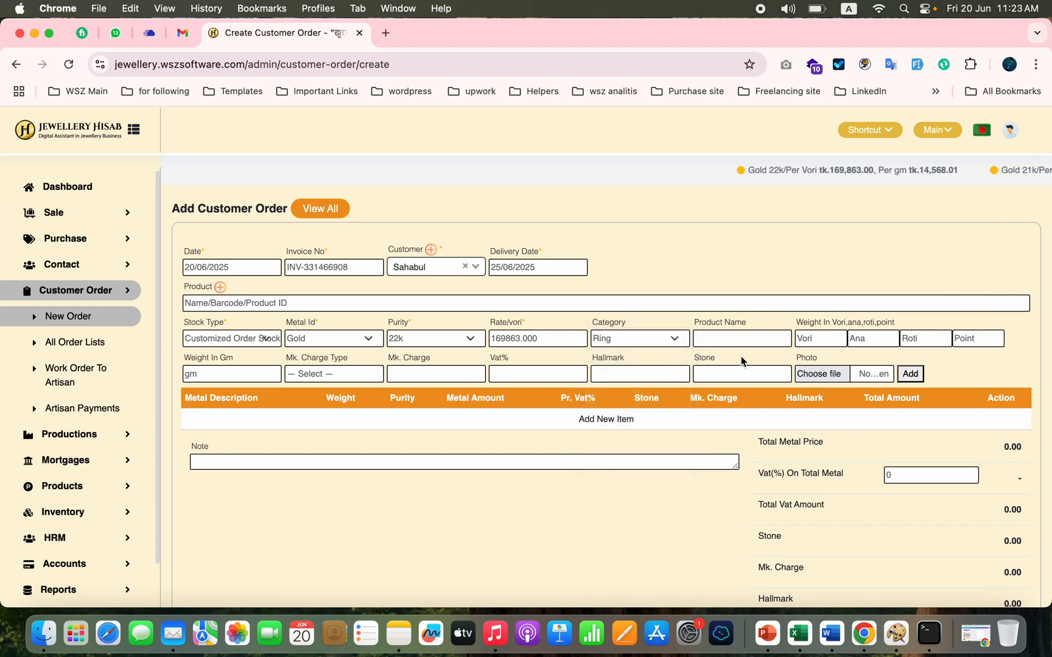
click(818, 338)
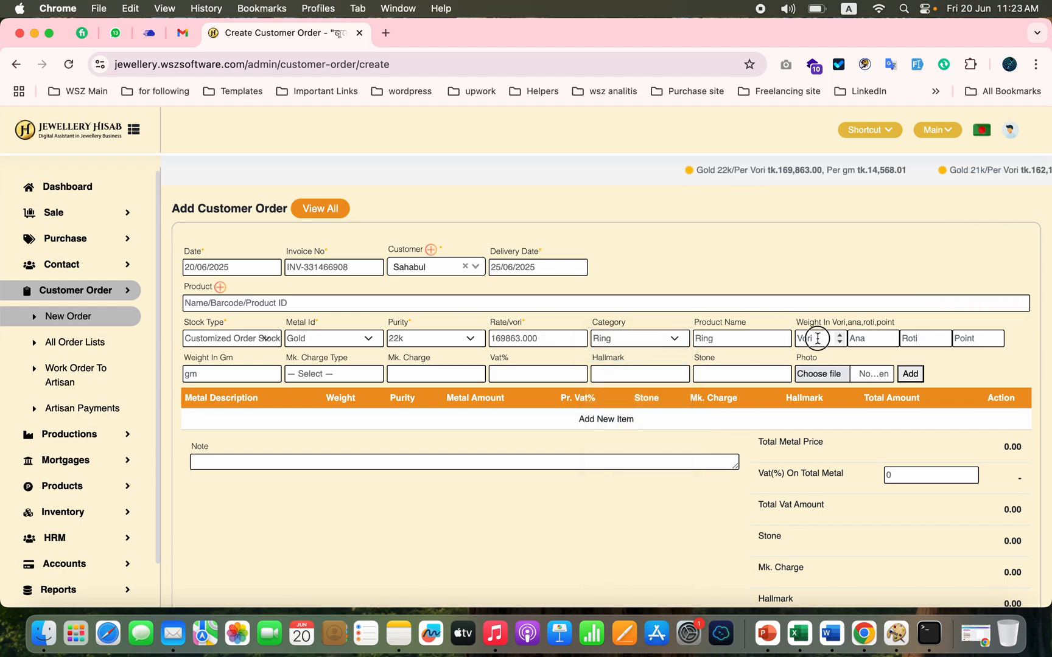
click(868, 337)
text(10)
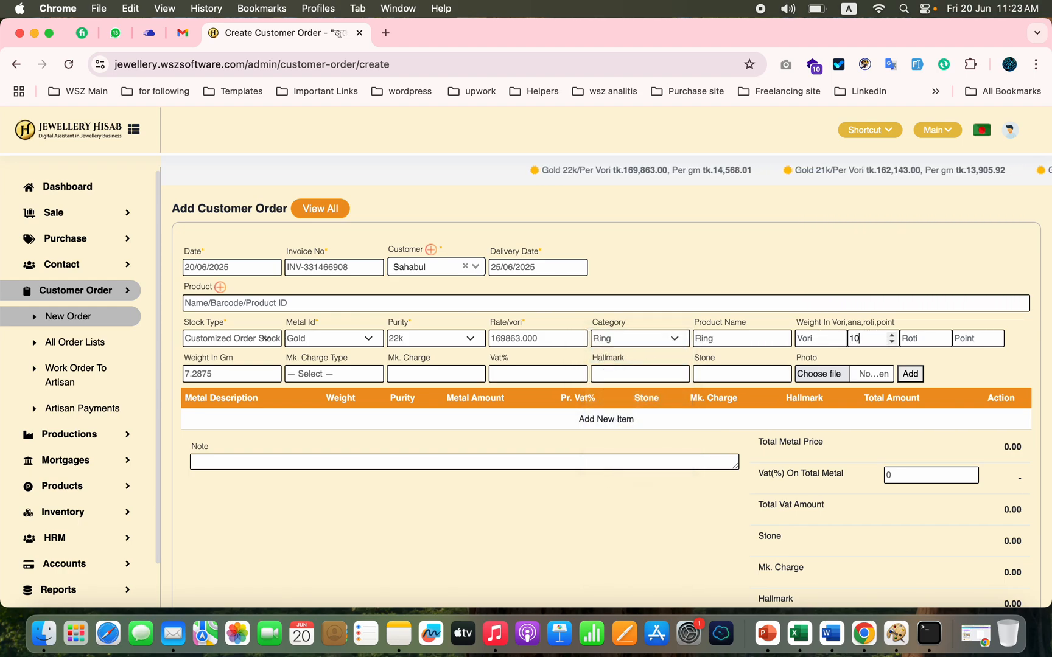
click(916, 343)
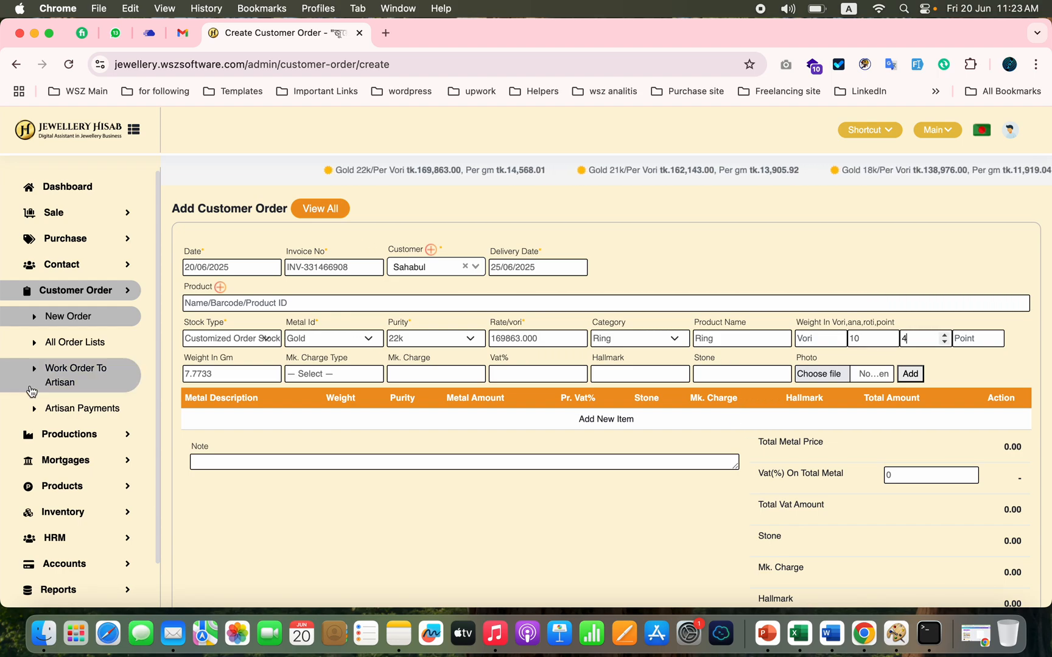
click(249, 374)
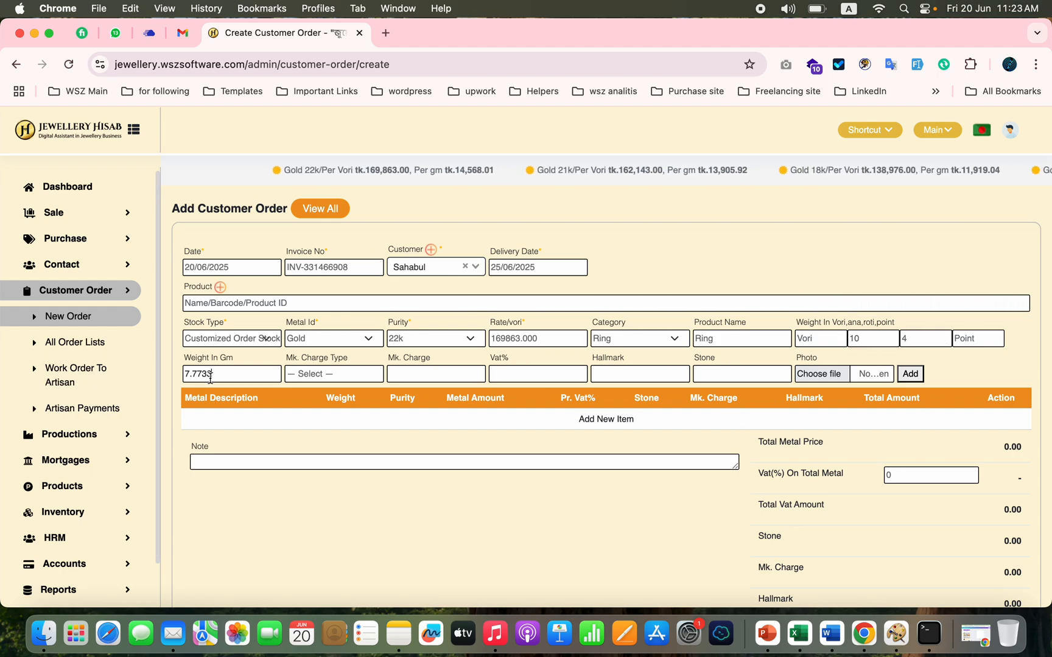
Step: Set a Fixed making charge of 3000 for the ring and check the photo file chooser without attaching a file
click(372, 375)
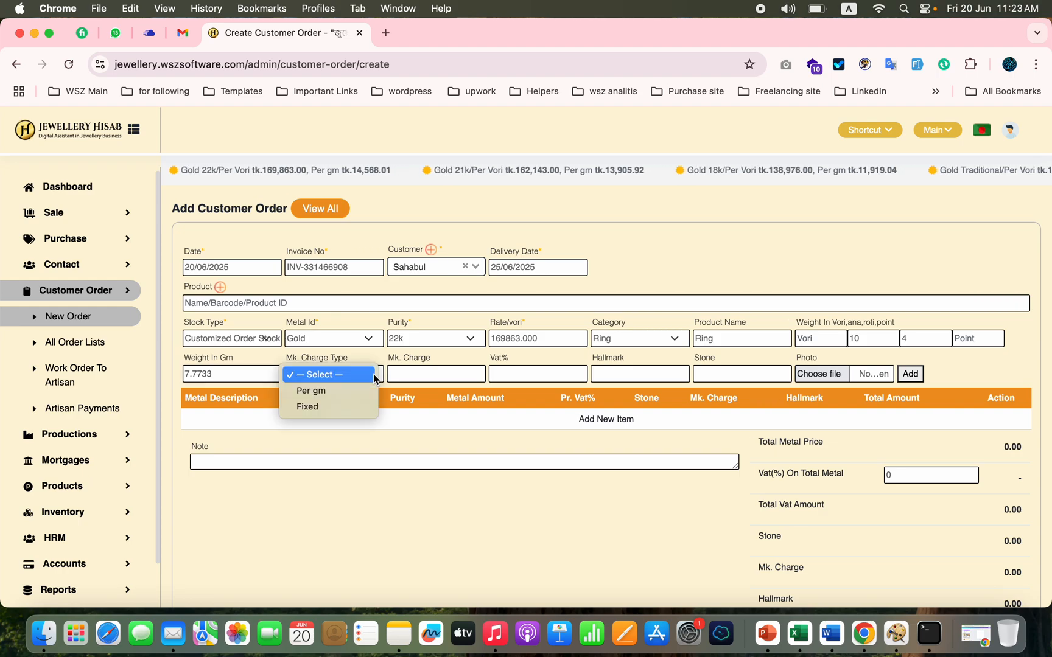
click(338, 407)
click(410, 377)
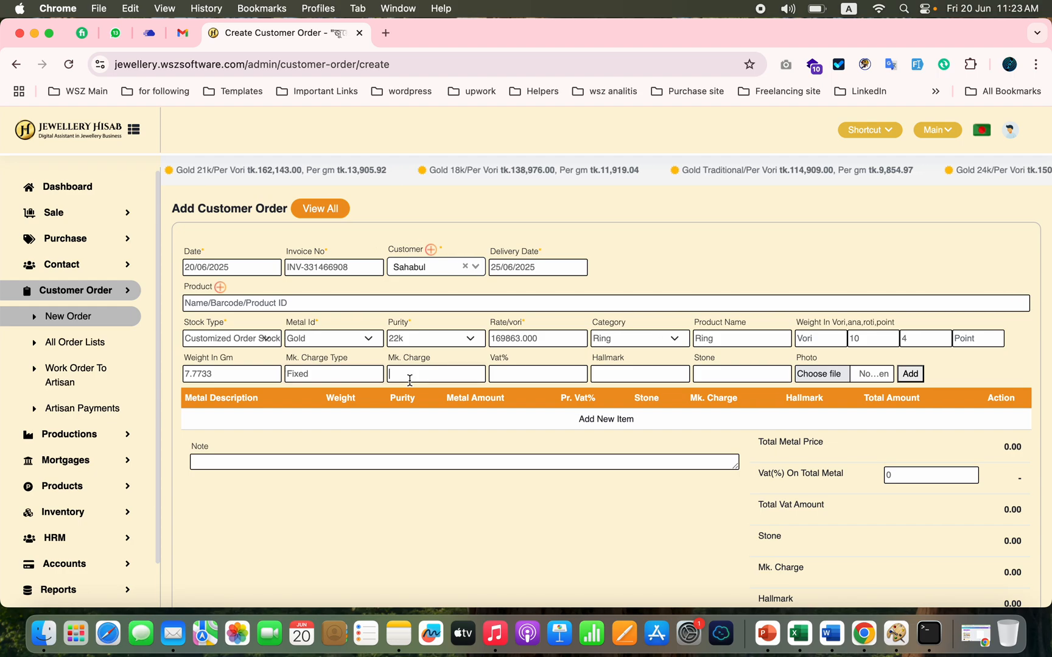
text(3000)
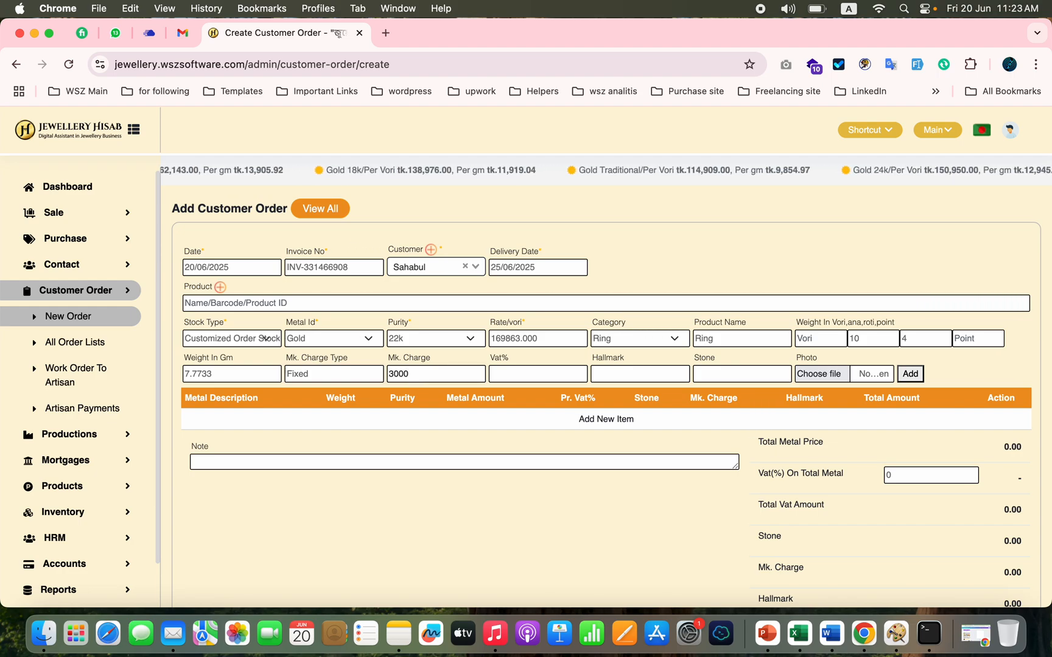
click(809, 378)
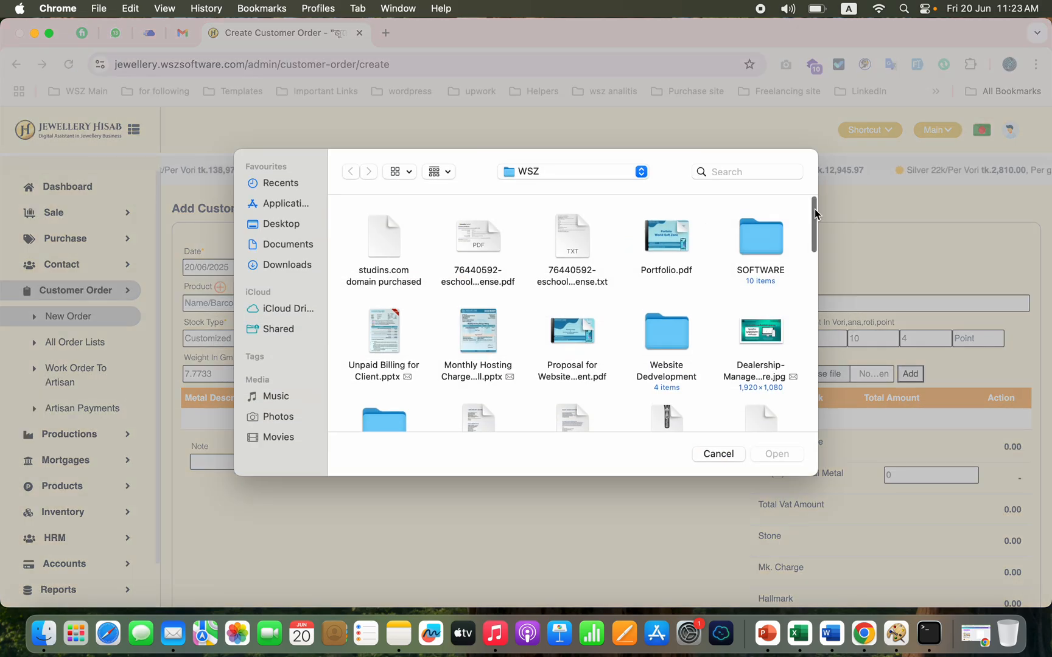
click(718, 454)
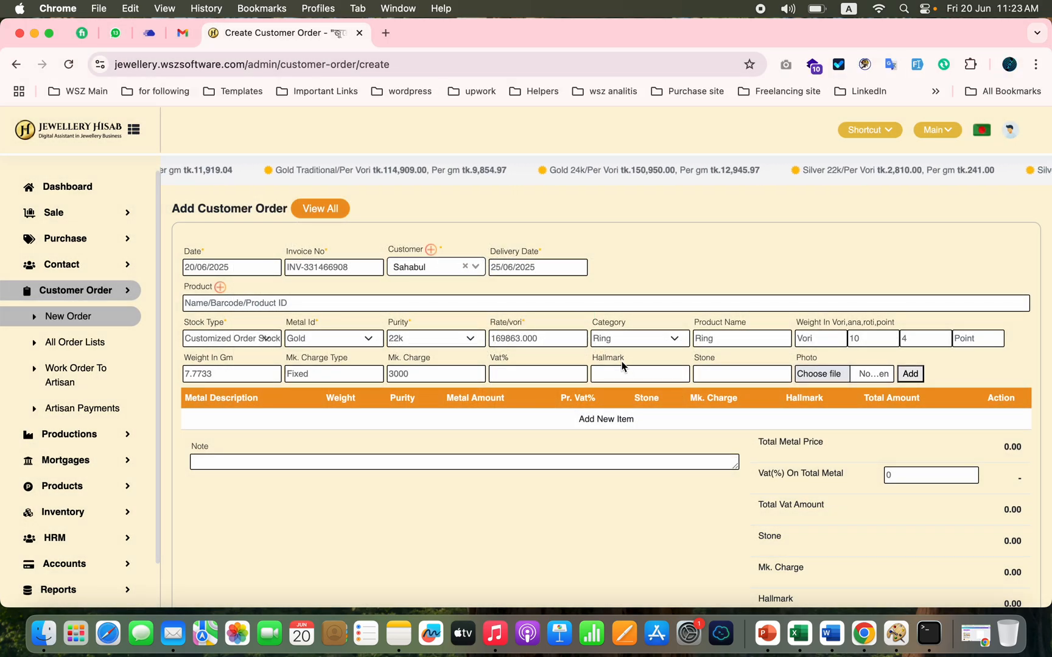
Step: Set the ring's hallmark charge to 500 and attach the photo AD-041_RING_1_2048x.webp from the Desktop
click(611, 375)
text(500)
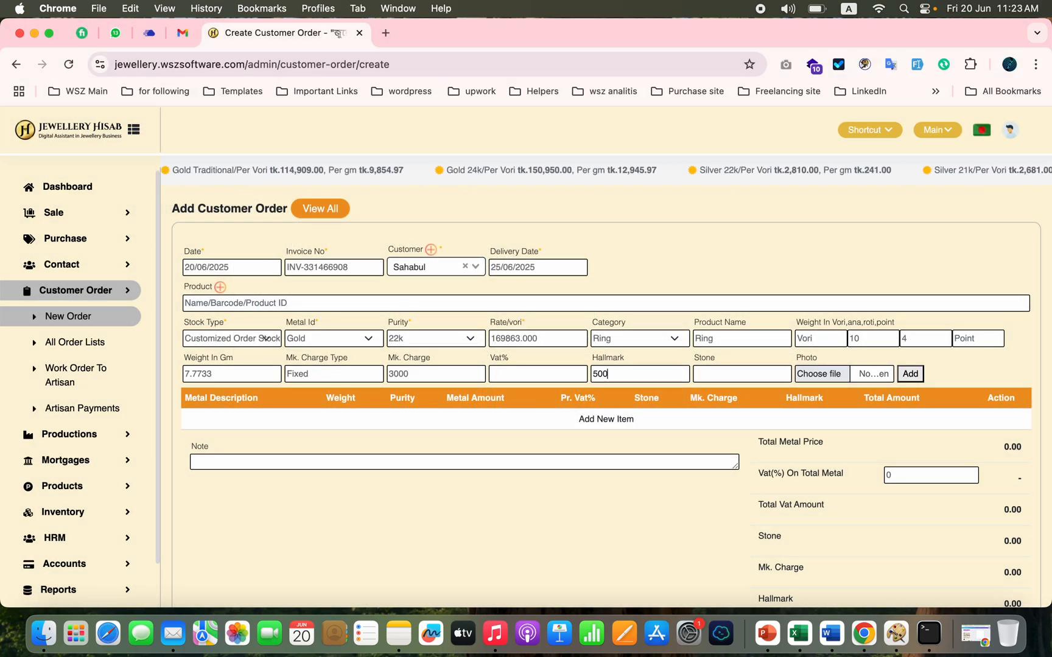
click(818, 372)
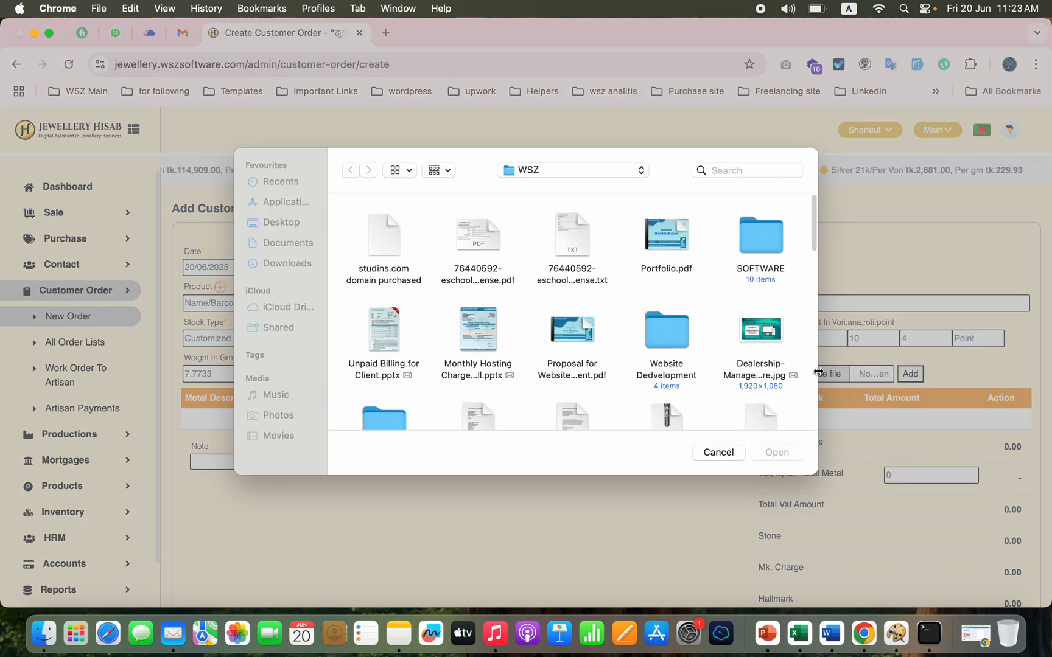
click(291, 224)
scroll(608, 346, down, 2)
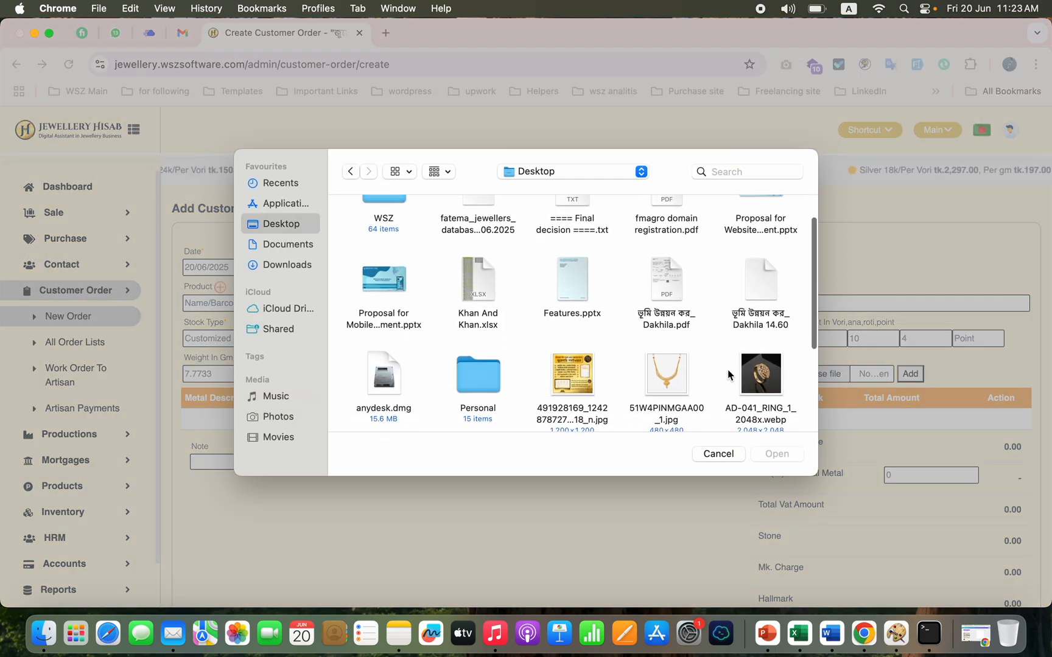
click(761, 378)
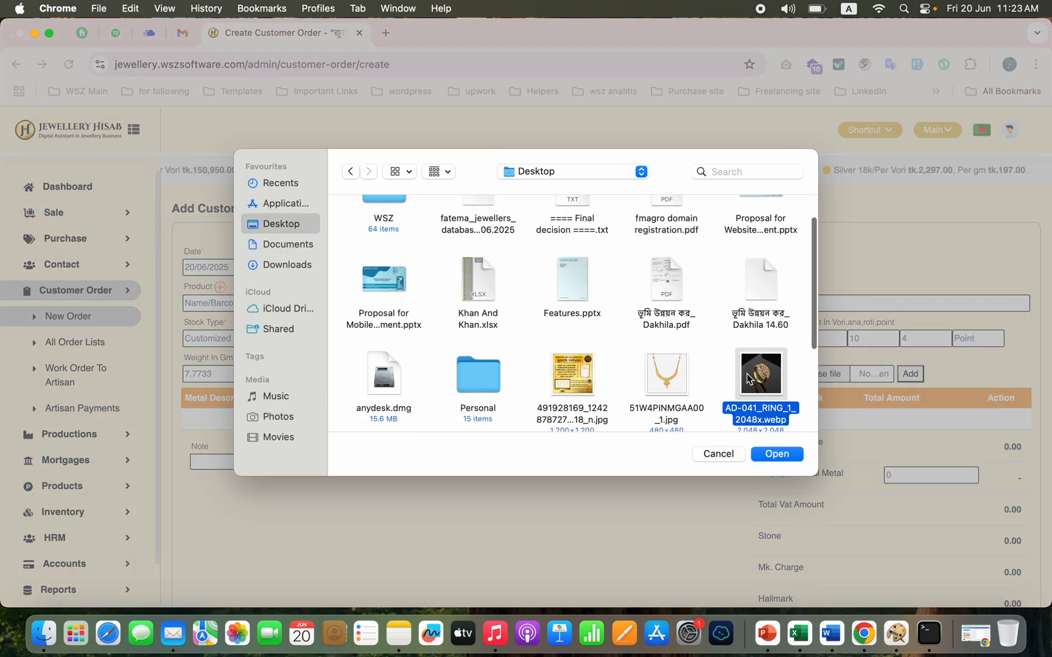
click(783, 453)
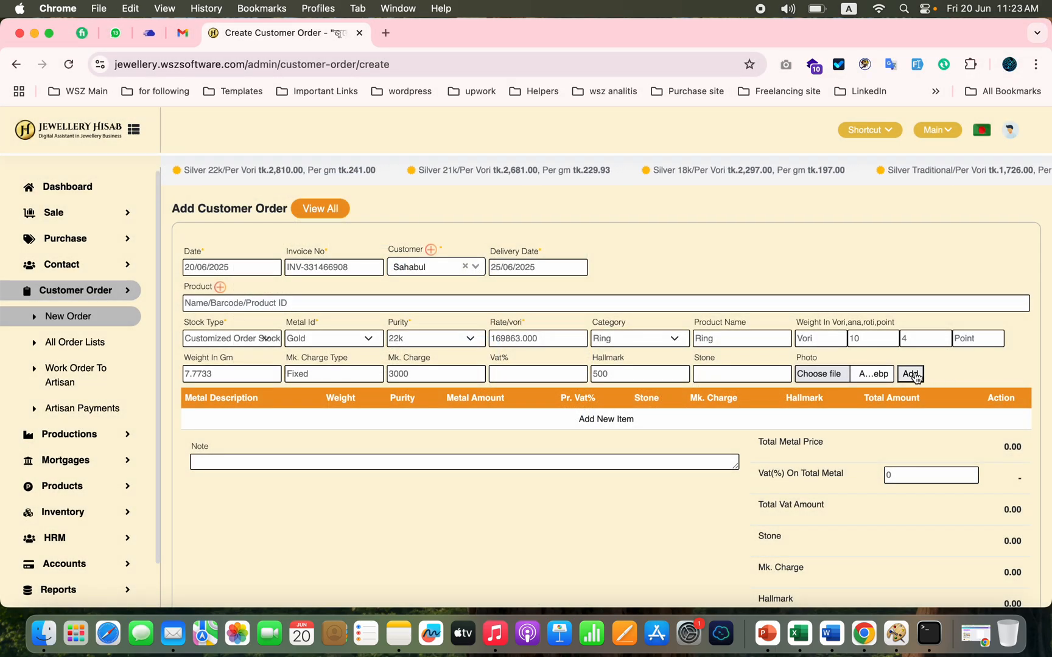
Step: Add the ring to the customer order's item list and submit the order
click(912, 374)
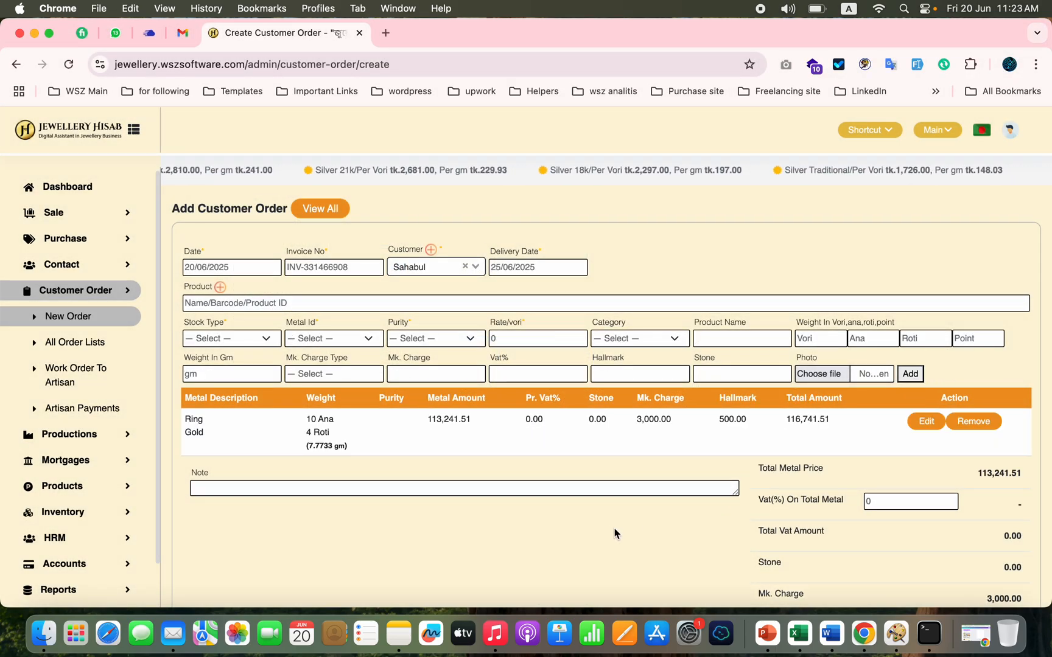
scroll(614, 533, down, 5)
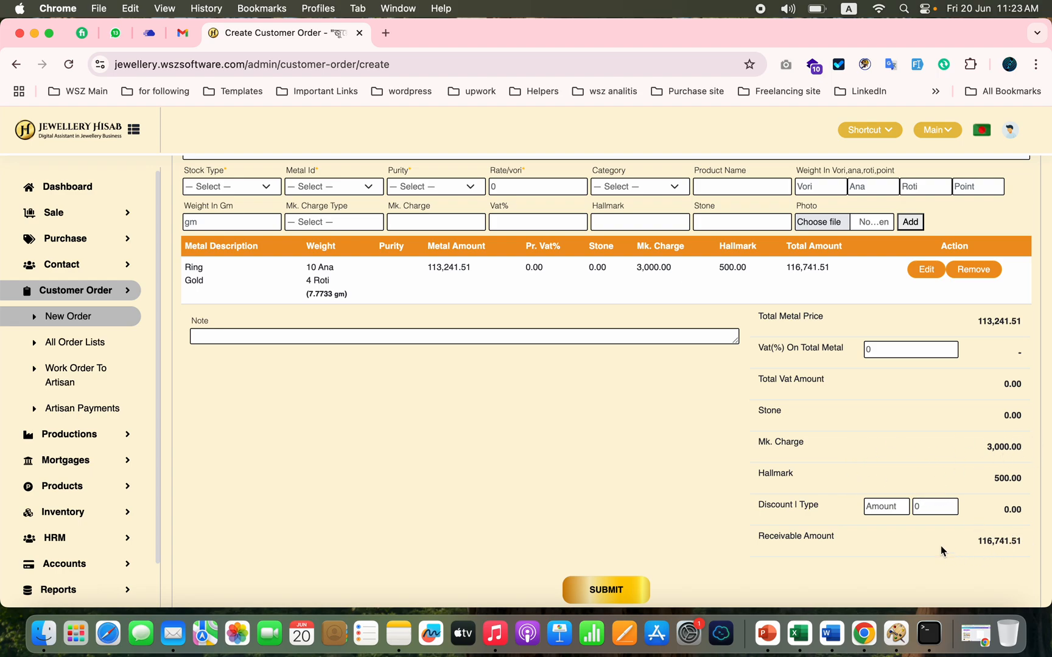
scroll(940, 545, down, 2)
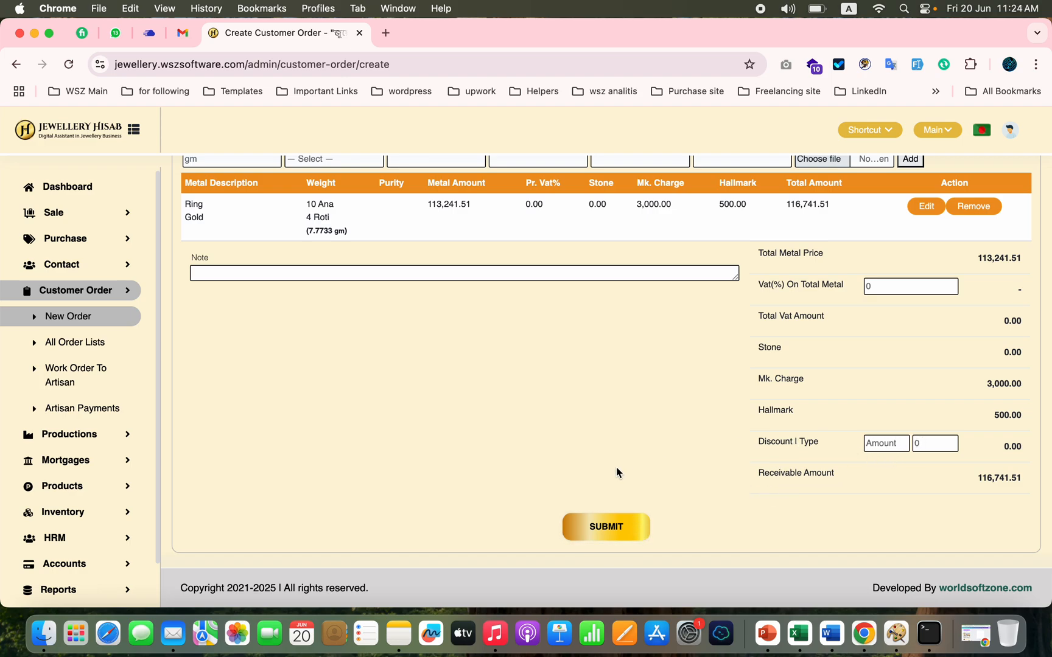
click(593, 529)
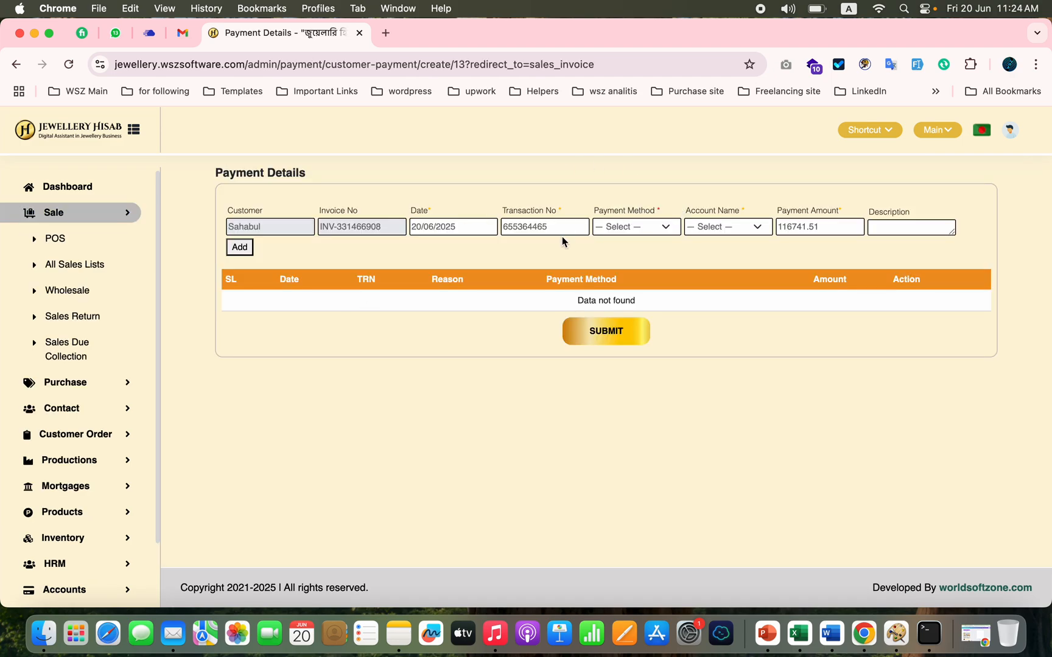
Step: Choose Metal as the order's payment method to start an old-metal purchase from the customer
click(635, 229)
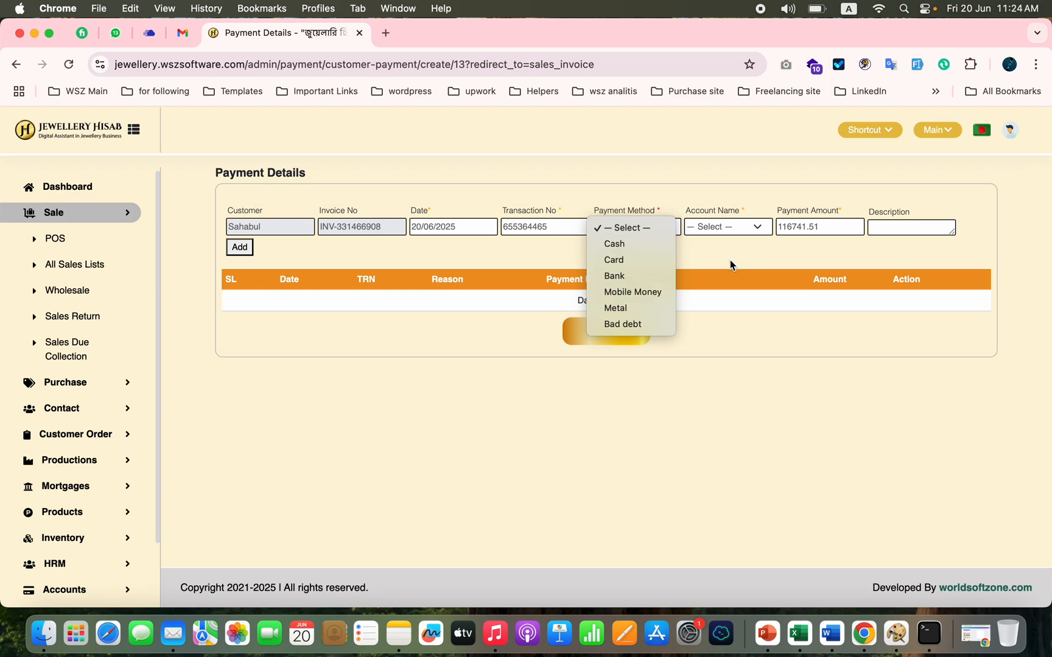
click(636, 310)
click(635, 310)
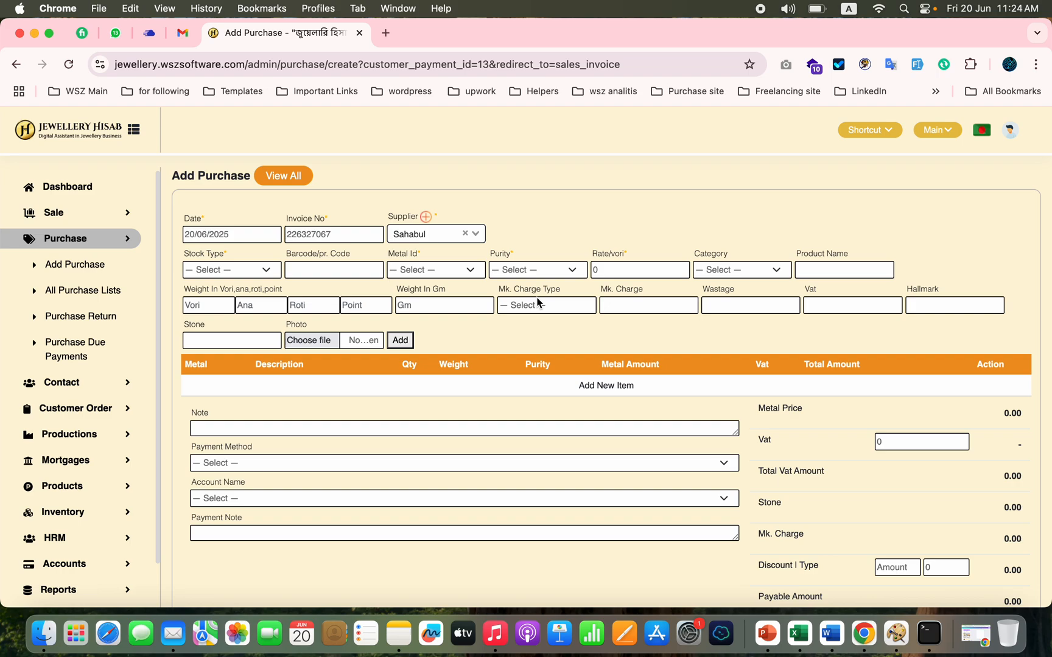
Step: Set the purchased item's stock type to Old Gold, its metal to Gold and its purity to 18k
click(262, 278)
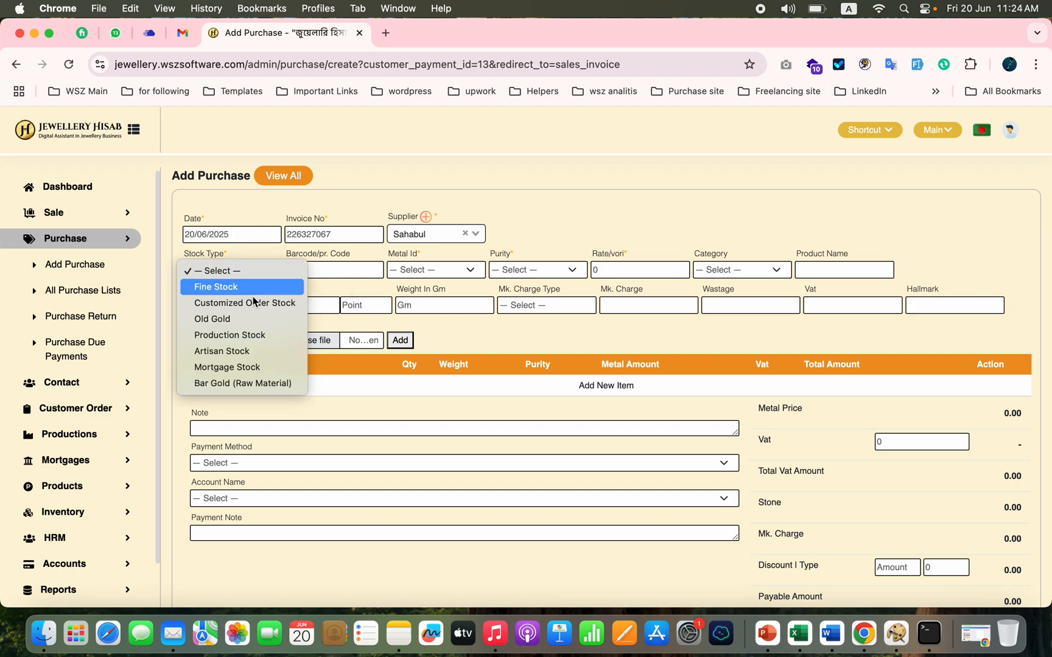
click(241, 324)
click(434, 269)
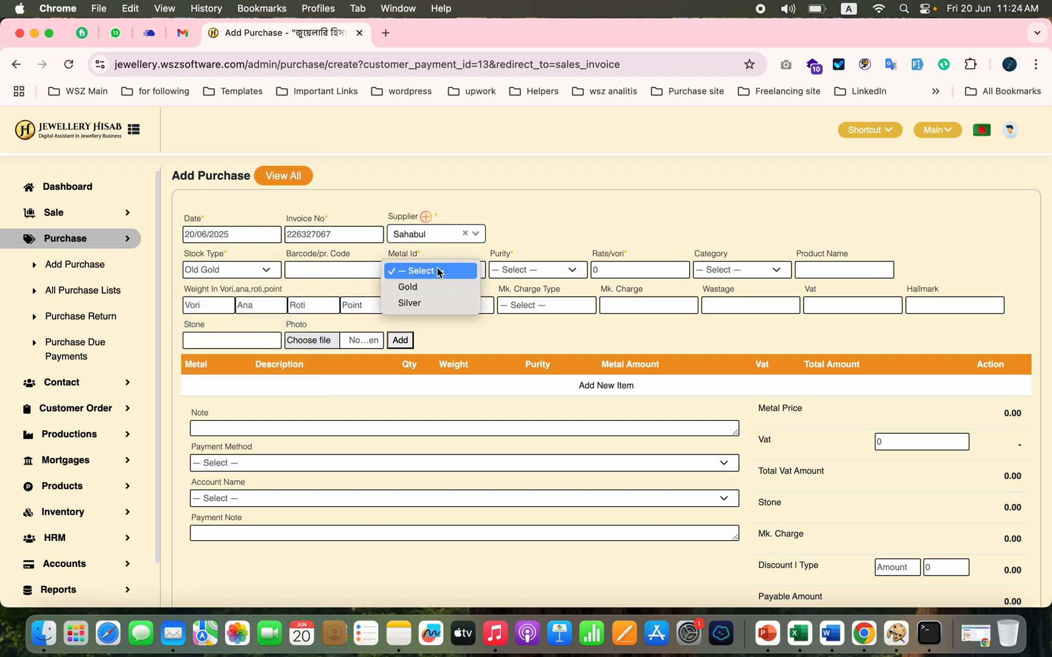
click(425, 289)
click(534, 270)
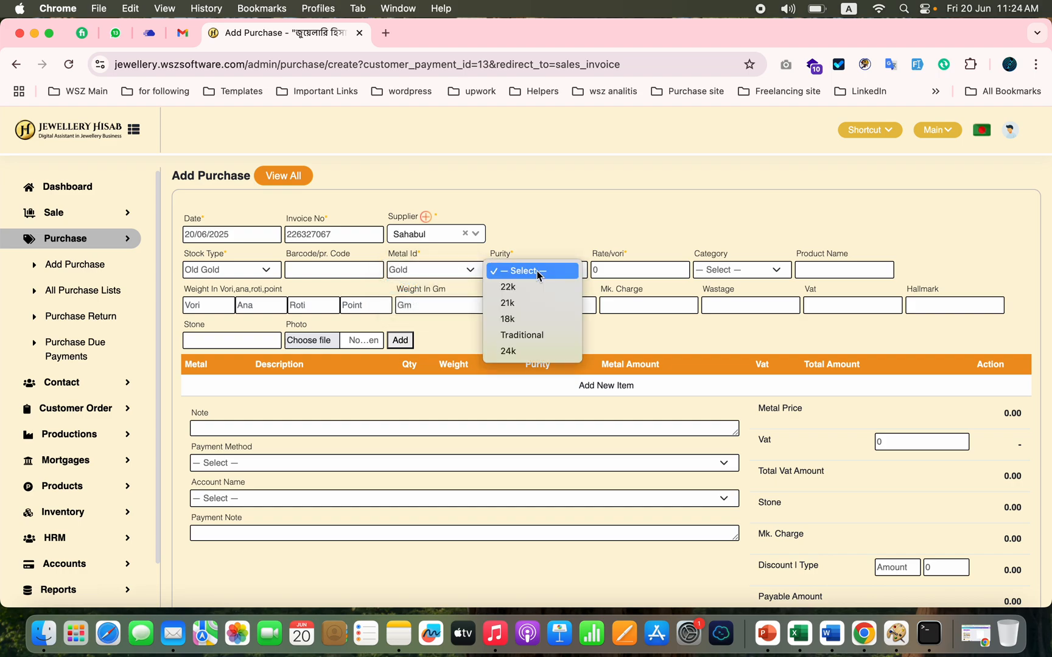
click(517, 324)
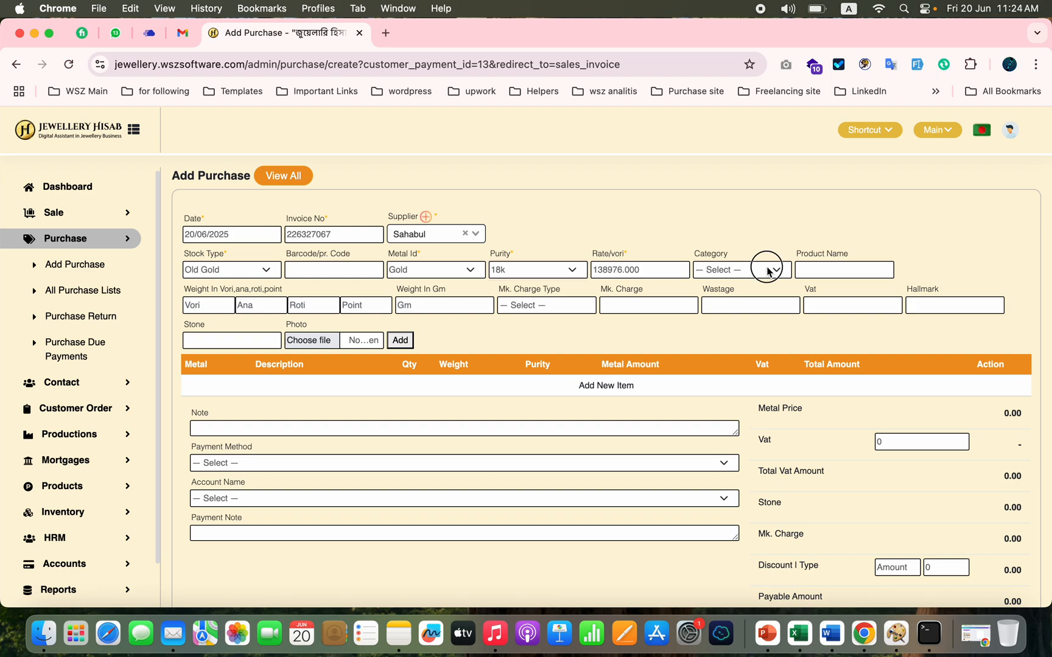
Step: Set the old gold item's category to Ring and weight to 4 ana, and add it to the purchase
click(739, 271)
click(737, 292)
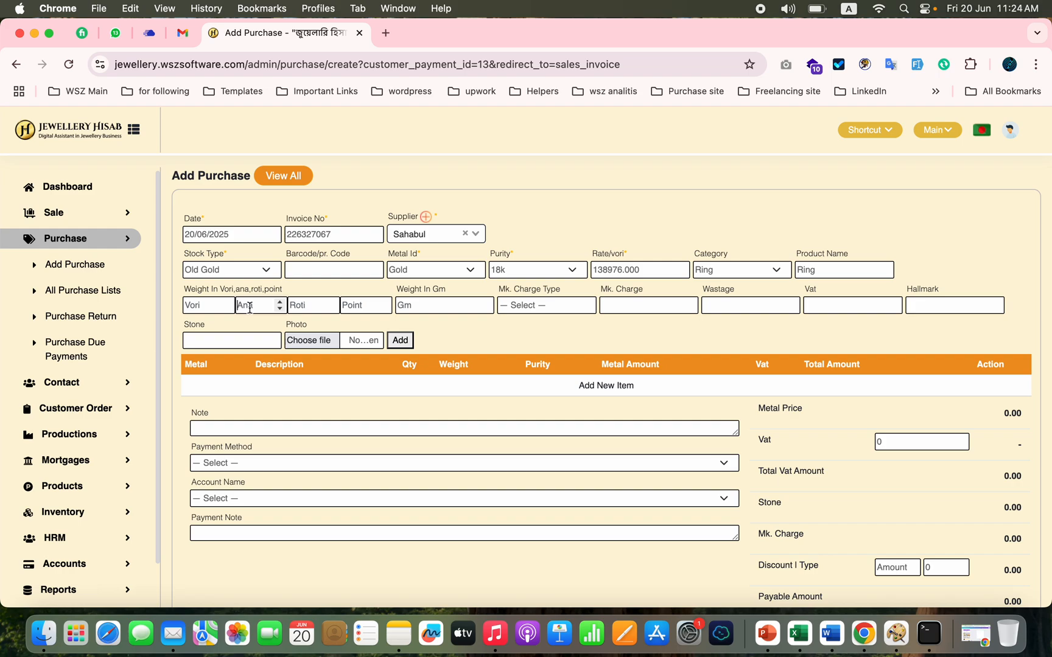
text(4)
click(750, 298)
click(400, 340)
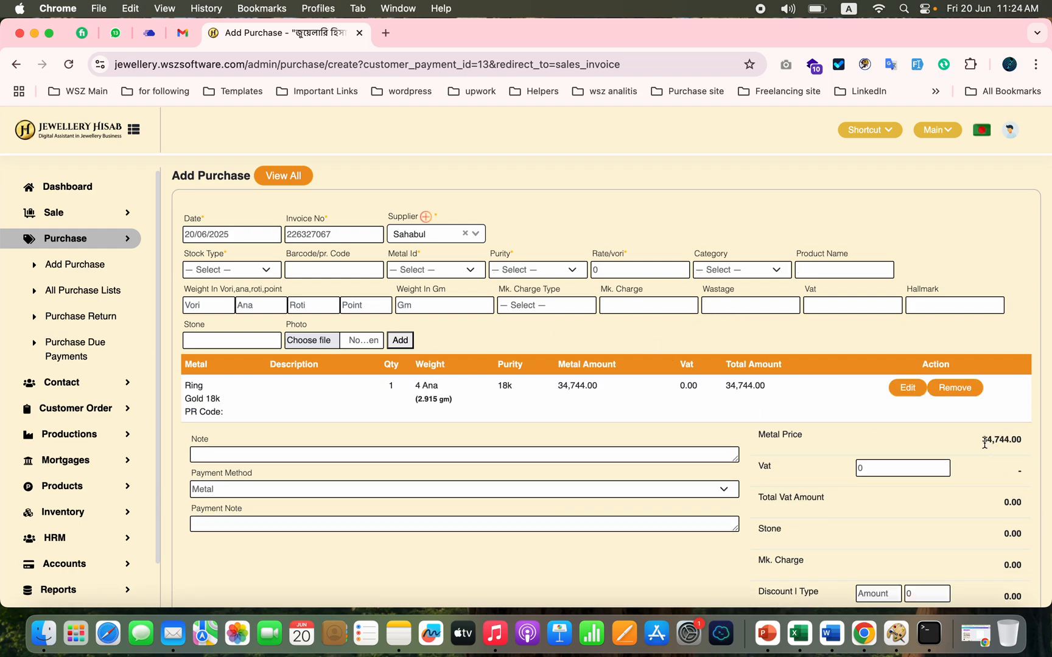
Step: Submit the old gold purchase and add its value as a Metal payment on the customer order
scroll(964, 487, down, 5)
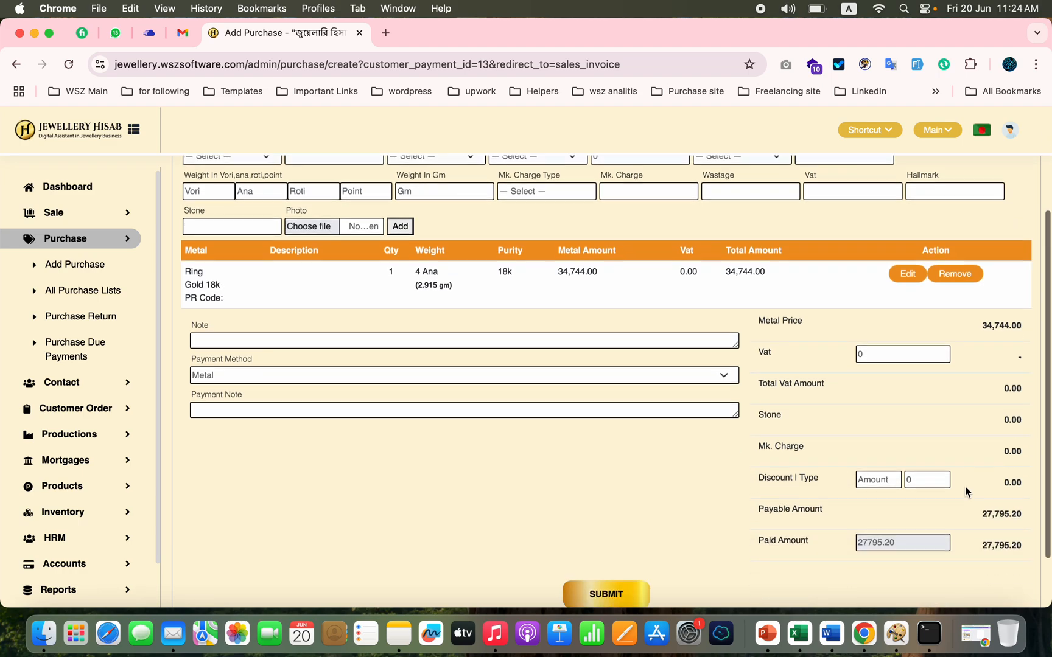
double_click(988, 523)
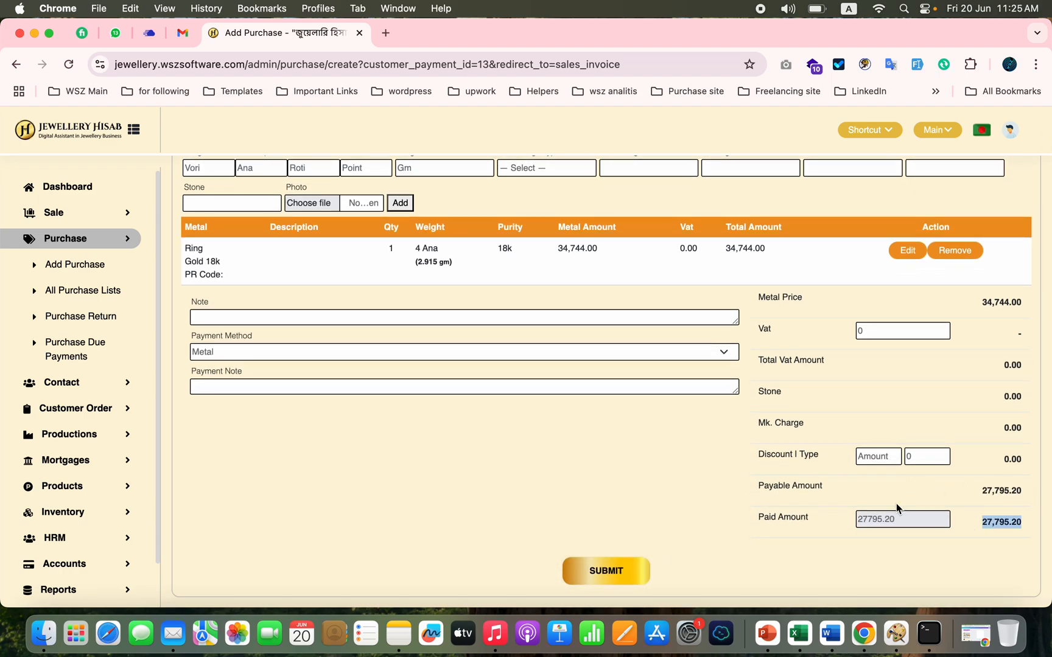
click(611, 583)
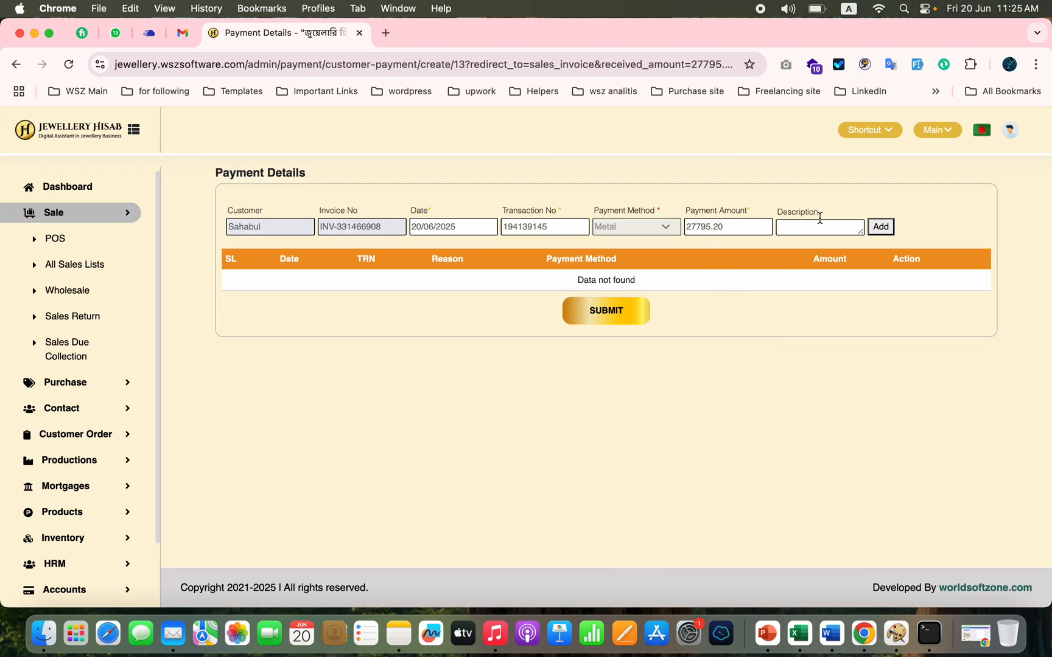
click(879, 228)
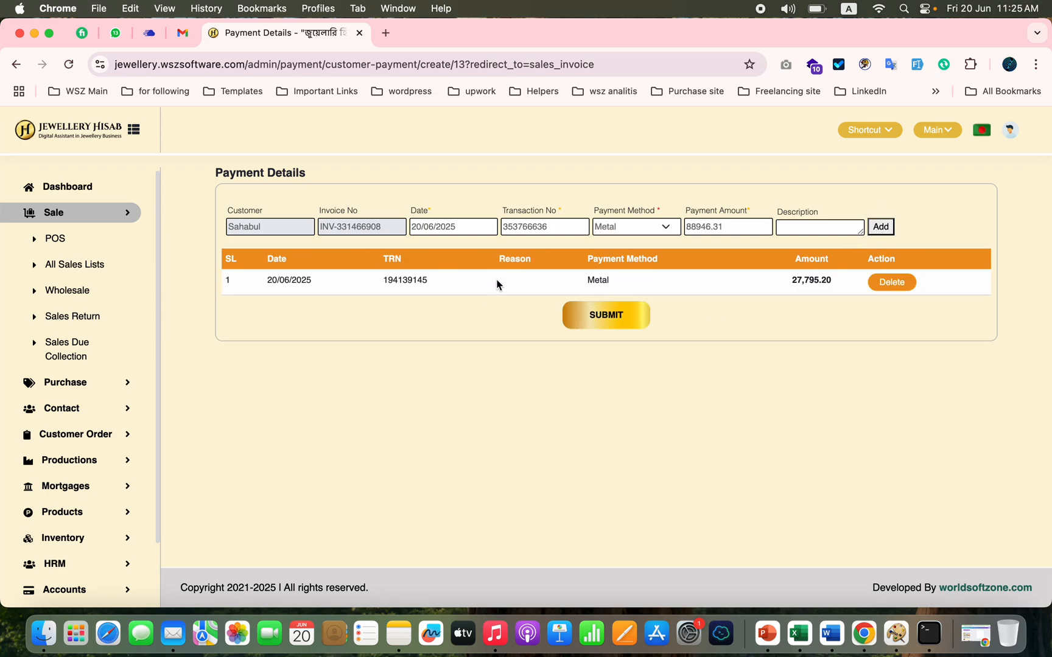
Step: Add a second payment of 30000 to the order with Cash as the payment method
click(625, 229)
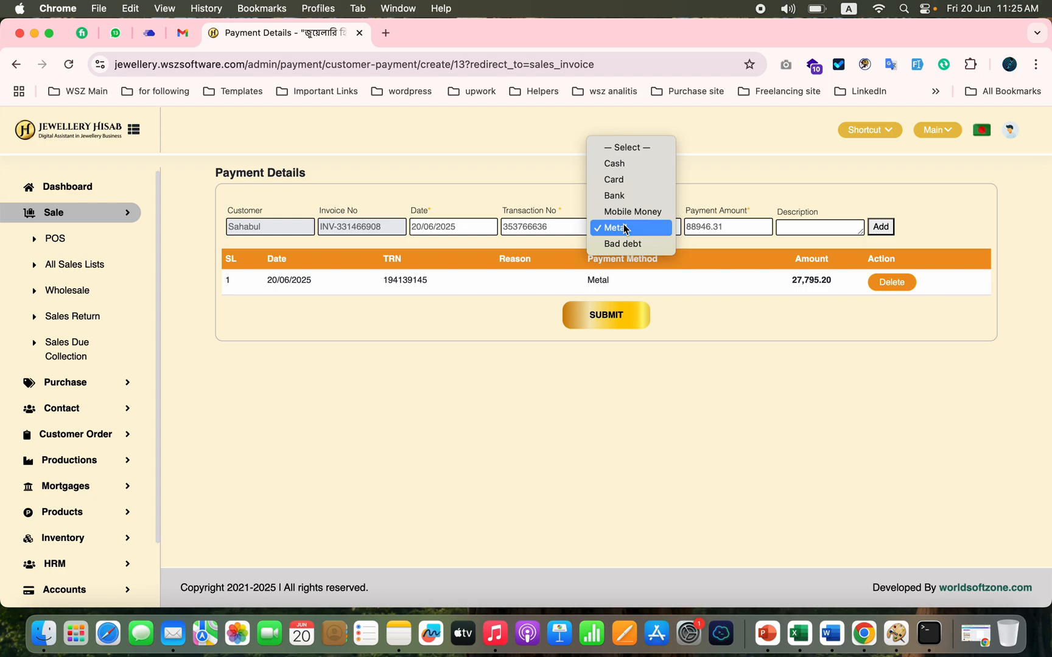
click(640, 164)
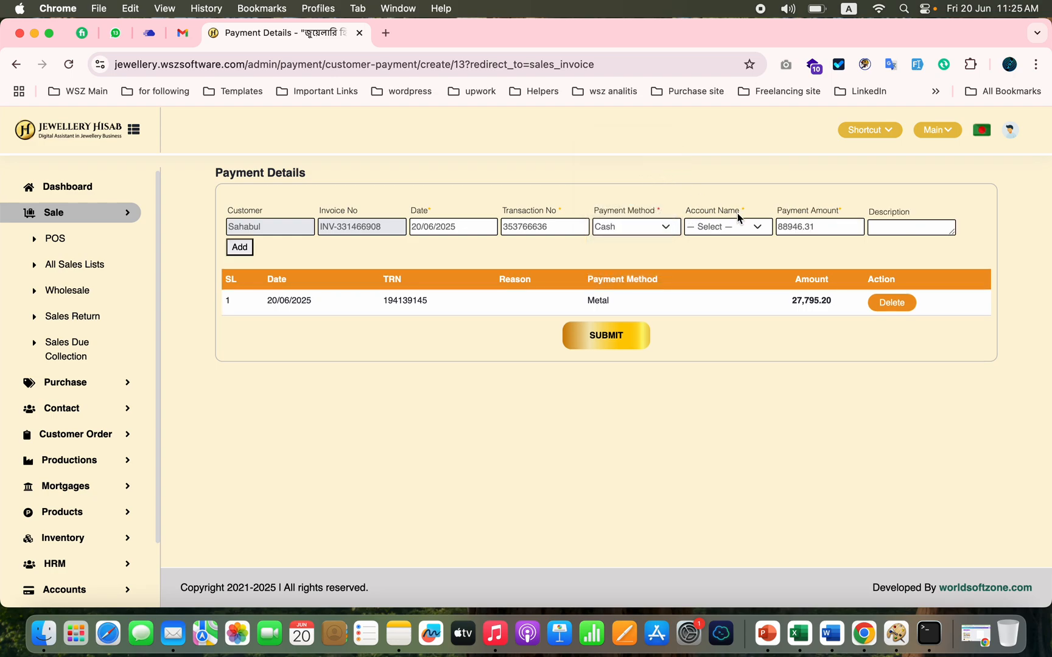
double_click(792, 226)
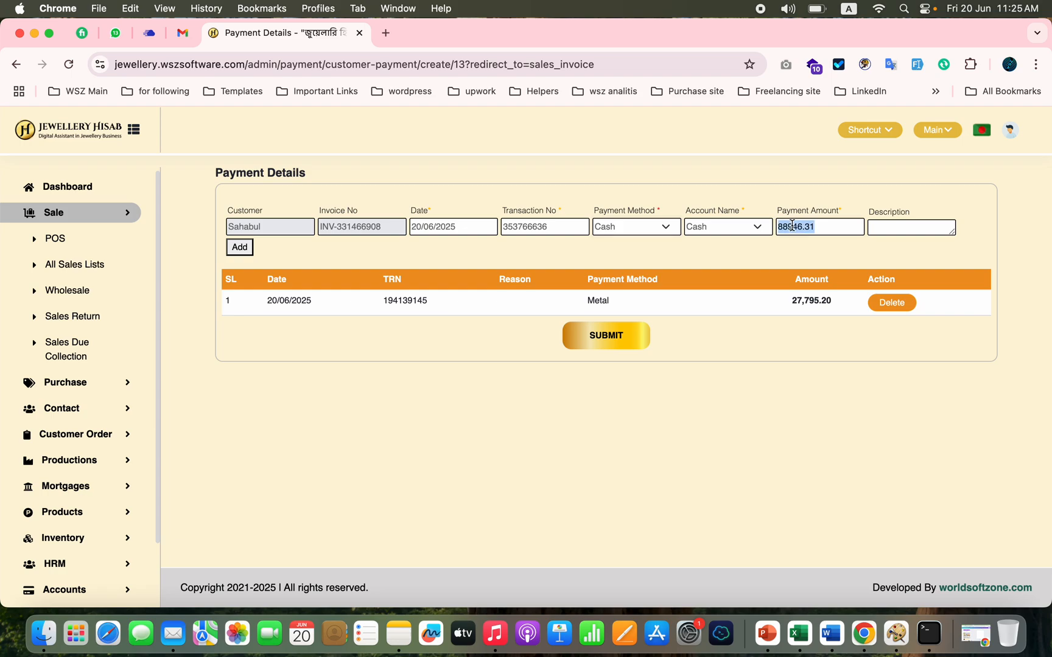
text(30000)
click(239, 249)
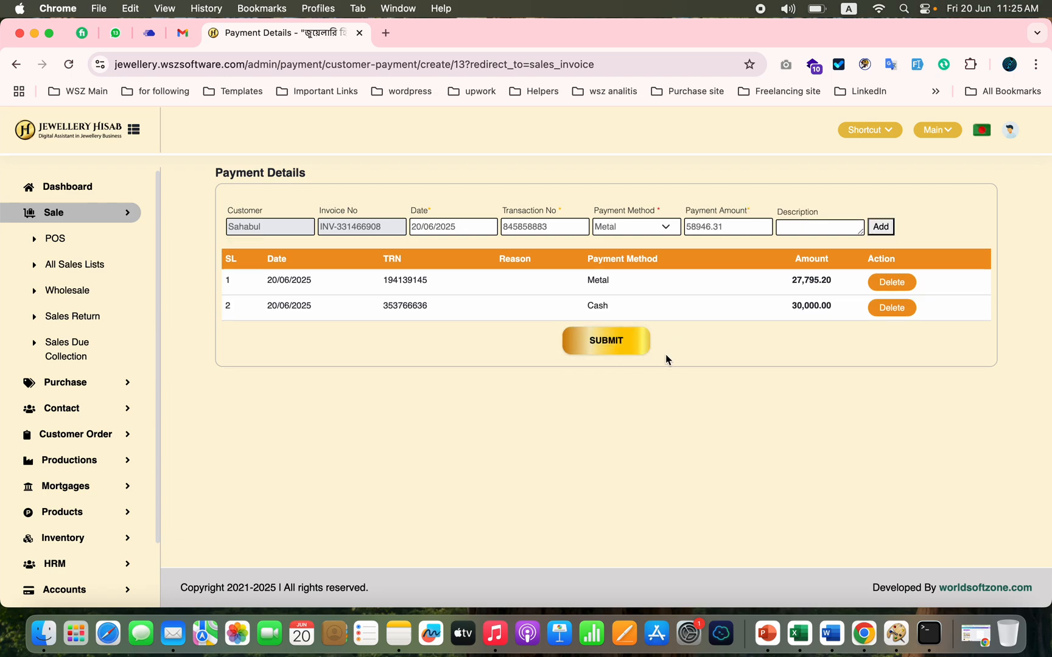
Step: Submit the order's payments and review the item, payments and balance on the resulting invoice
click(607, 352)
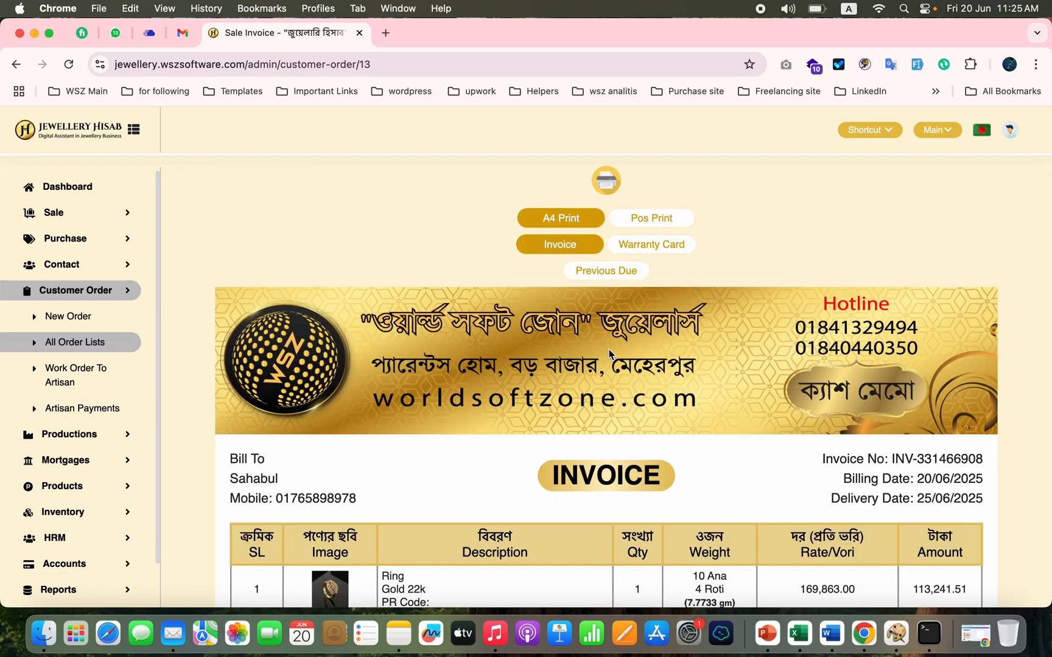
scroll(557, 410, down, 10)
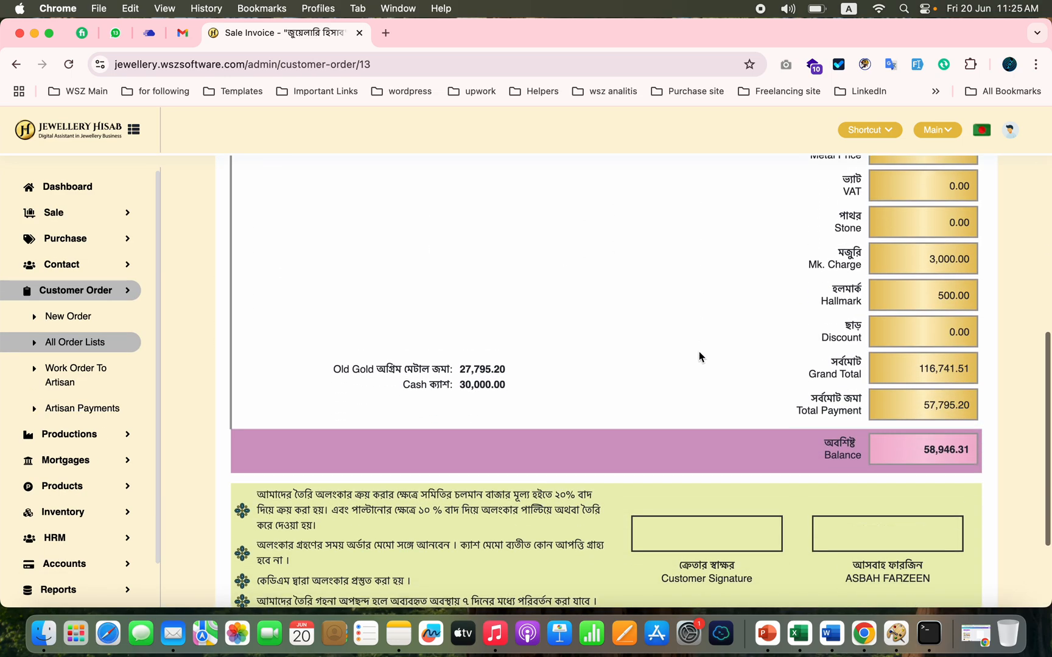
scroll(699, 353, up, 3)
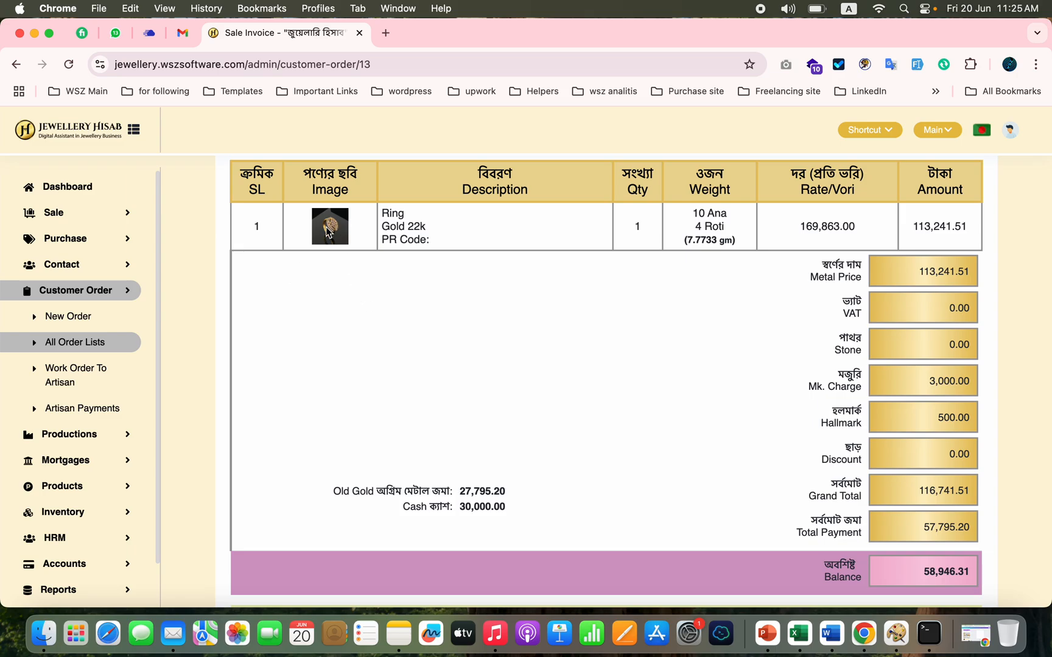
scroll(537, 327, down, 3)
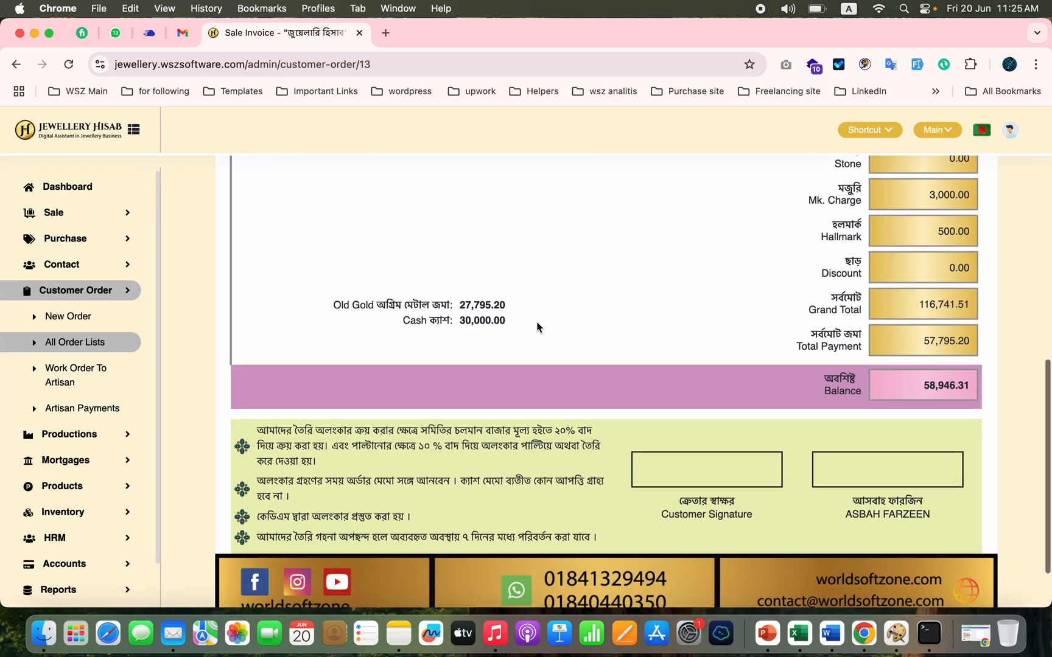
scroll(537, 326, up, 9)
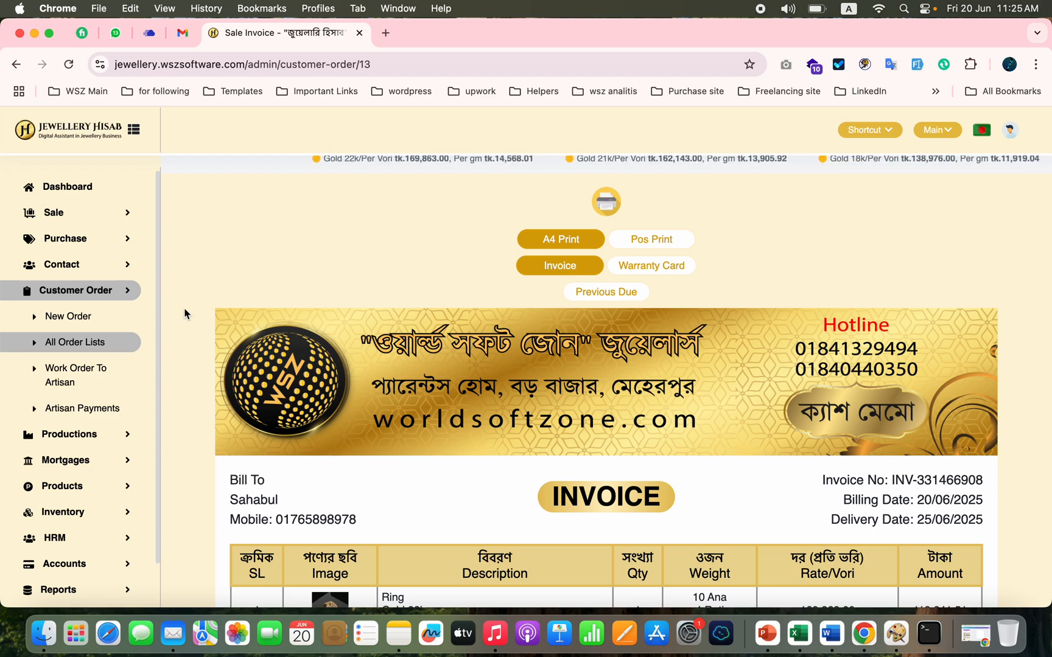
Step: Check the newest order's status in the list of all customer orders and open its invoice
click(75, 342)
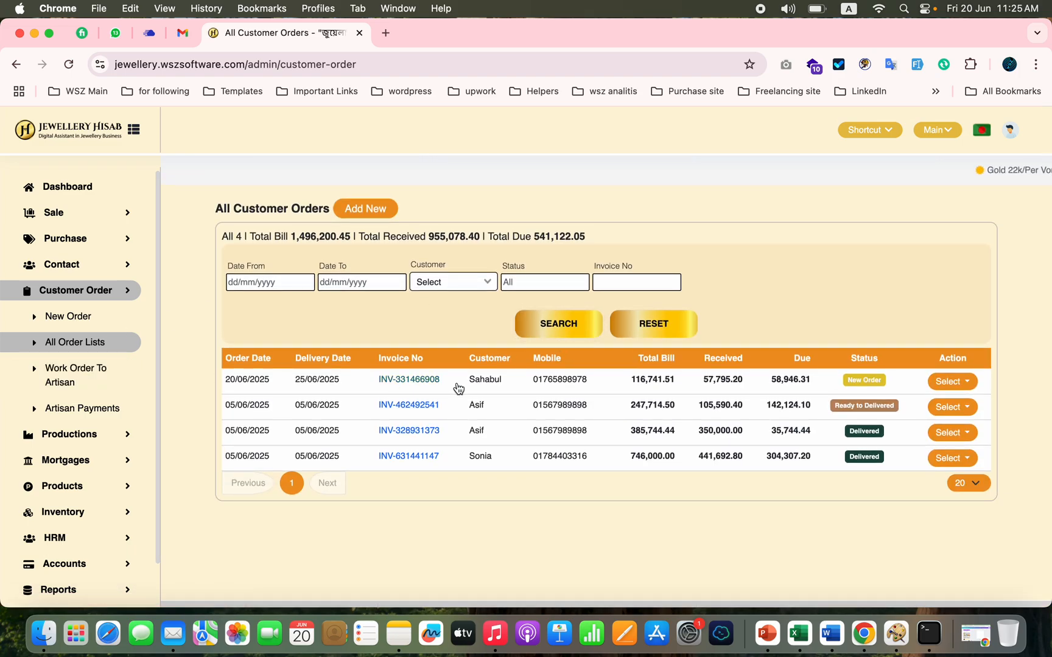
double_click(865, 380)
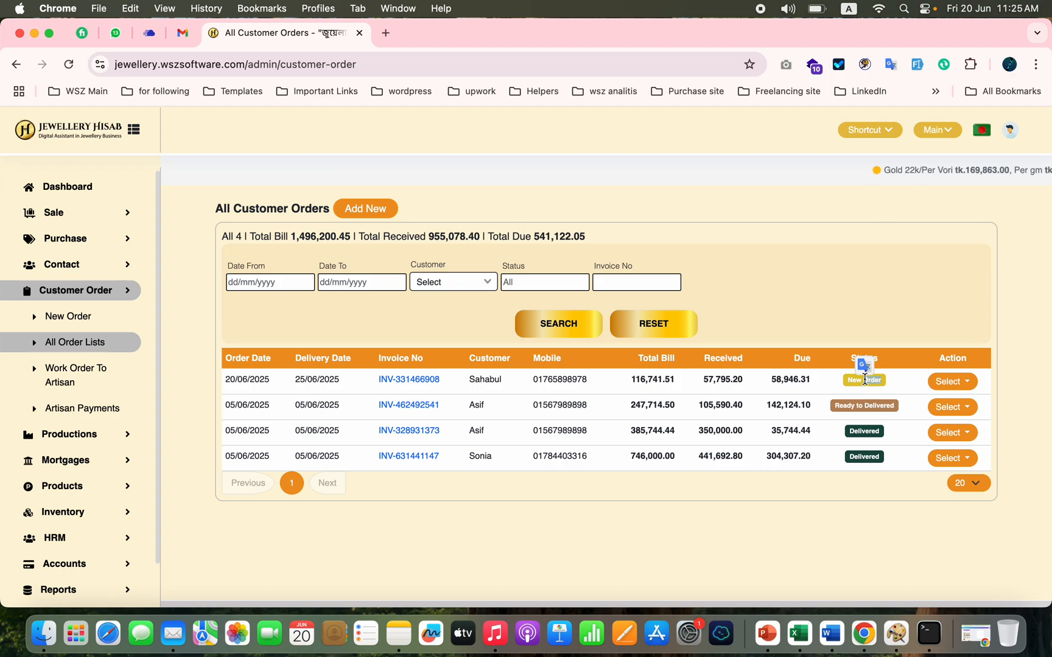
click(423, 380)
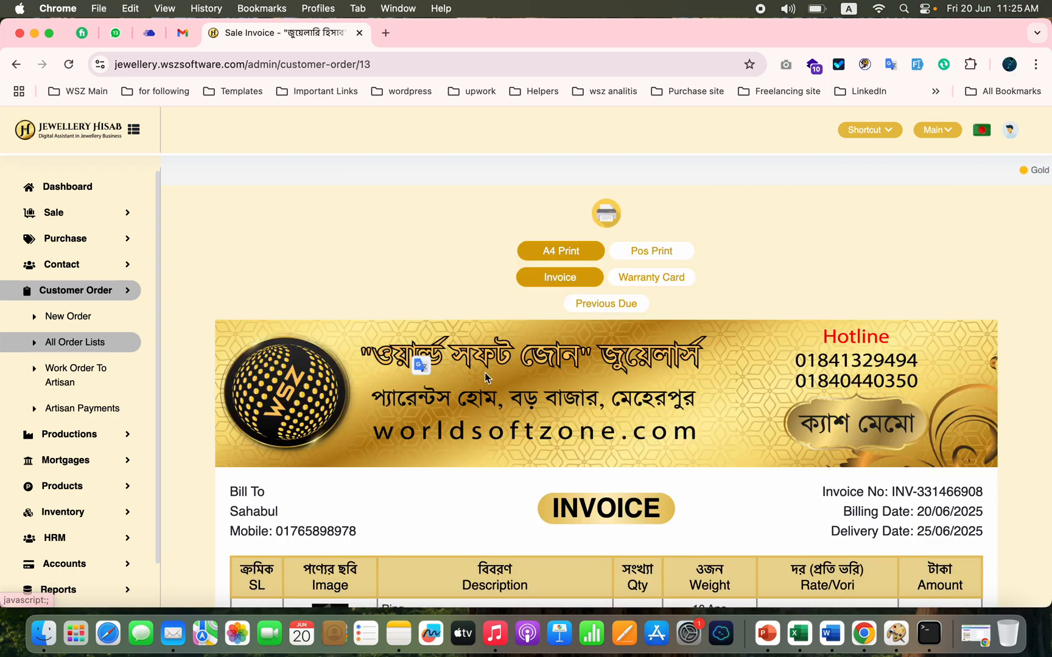
Step: View the order's POS print layout and the back part of its warranty card
click(640, 255)
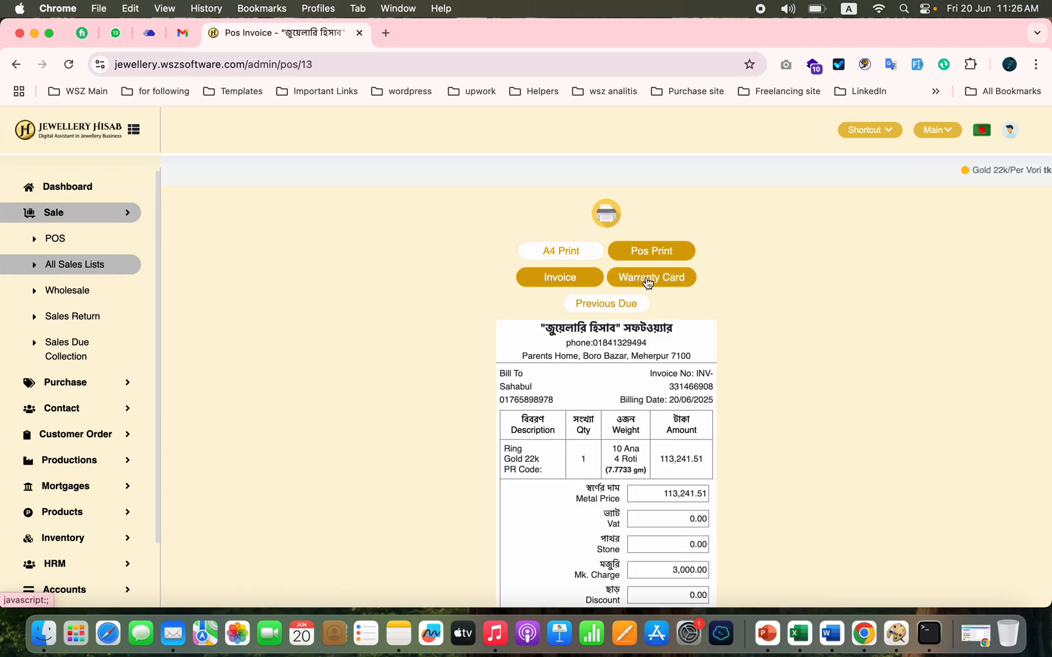
click(649, 279)
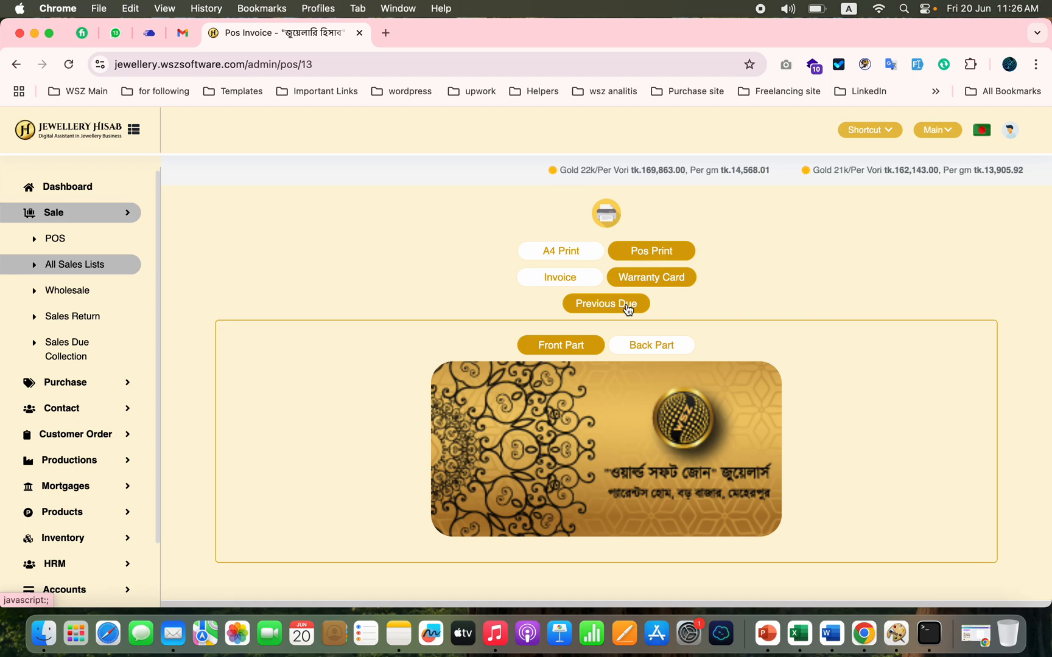
click(652, 347)
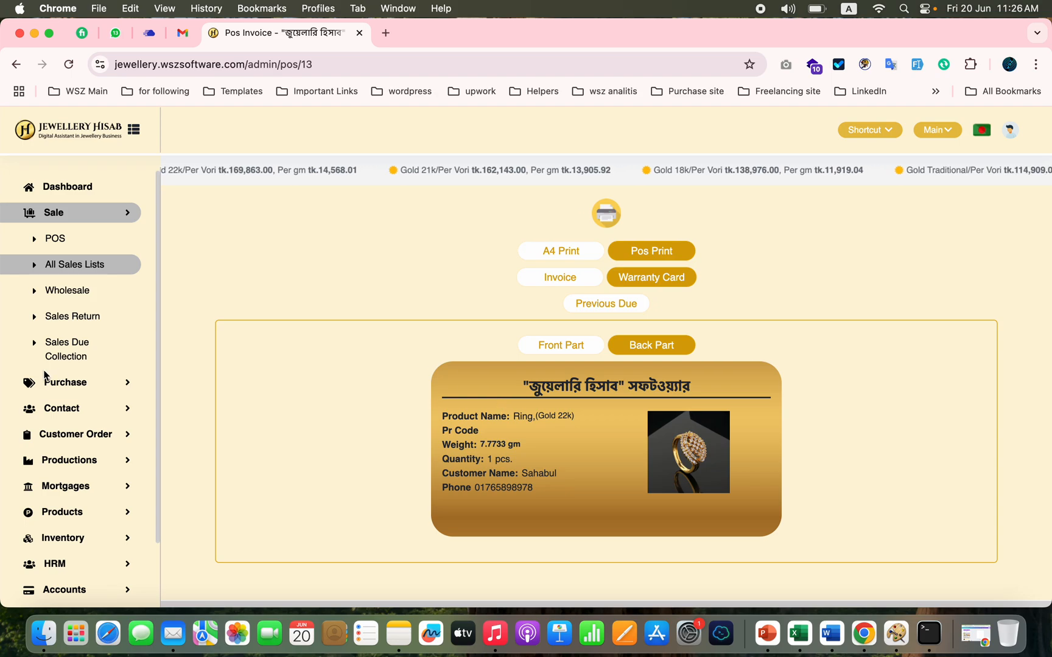
Step: Start a work order to an artisan for the newest order in the list of all customer orders
click(102, 266)
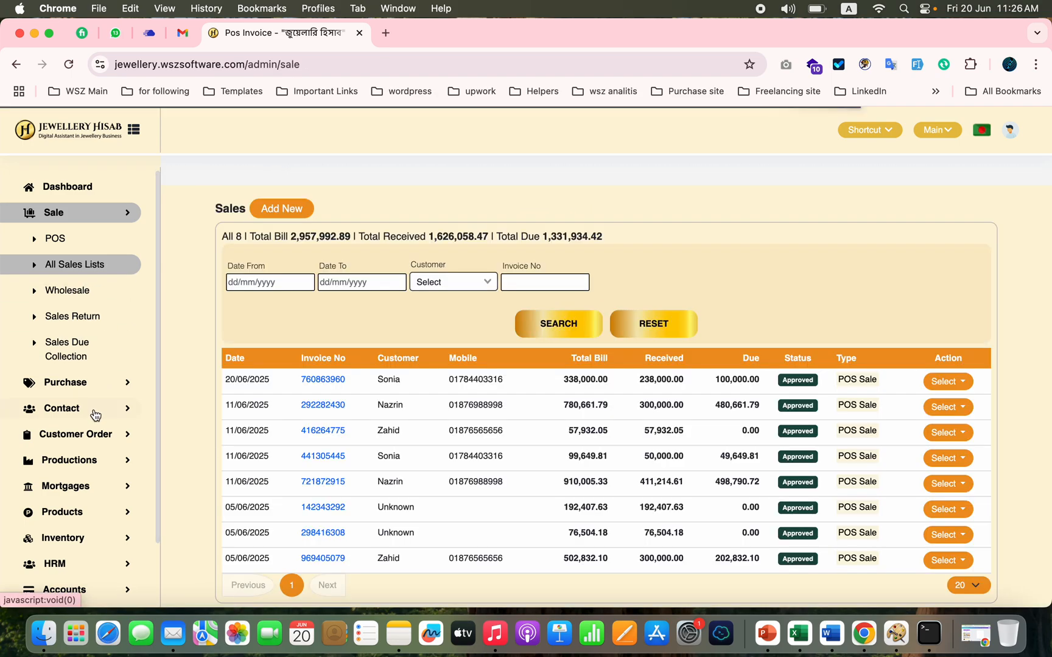
click(75, 434)
click(68, 490)
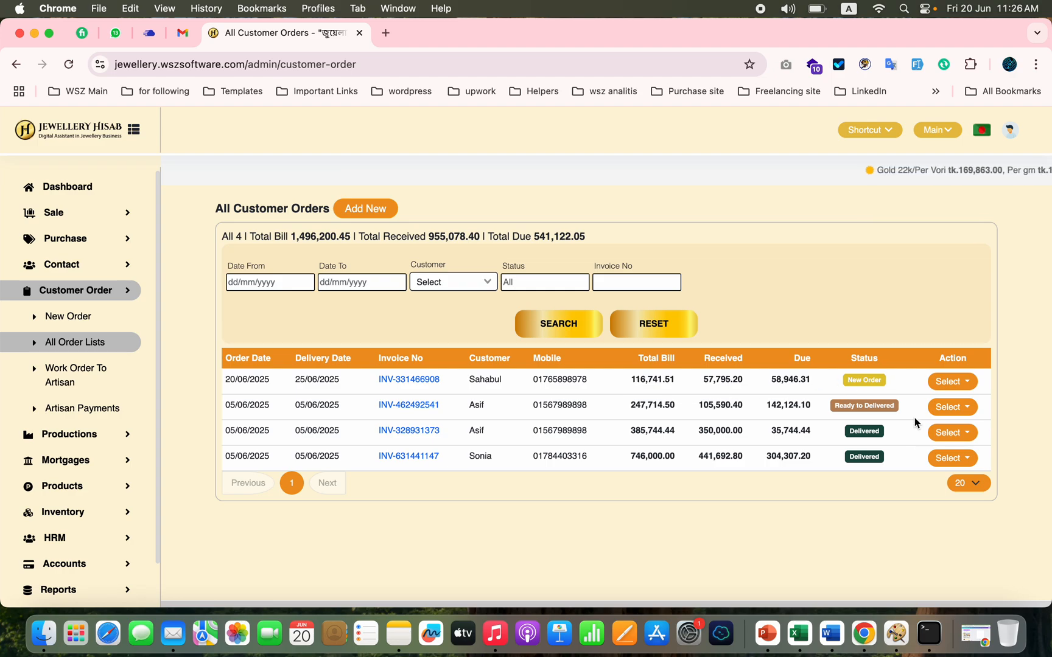
click(956, 383)
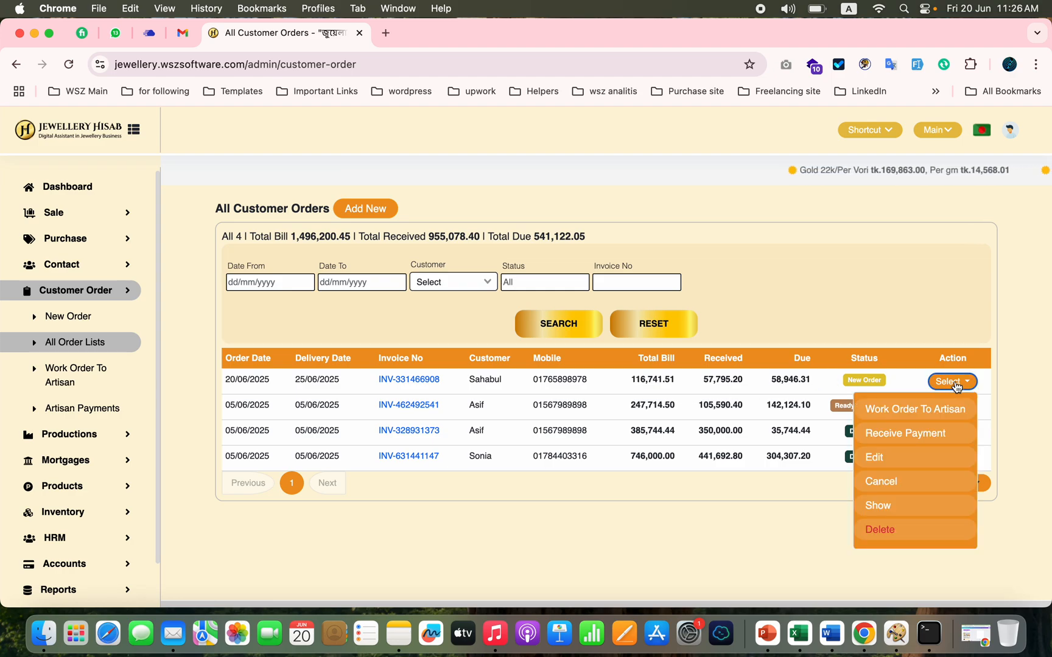
click(904, 408)
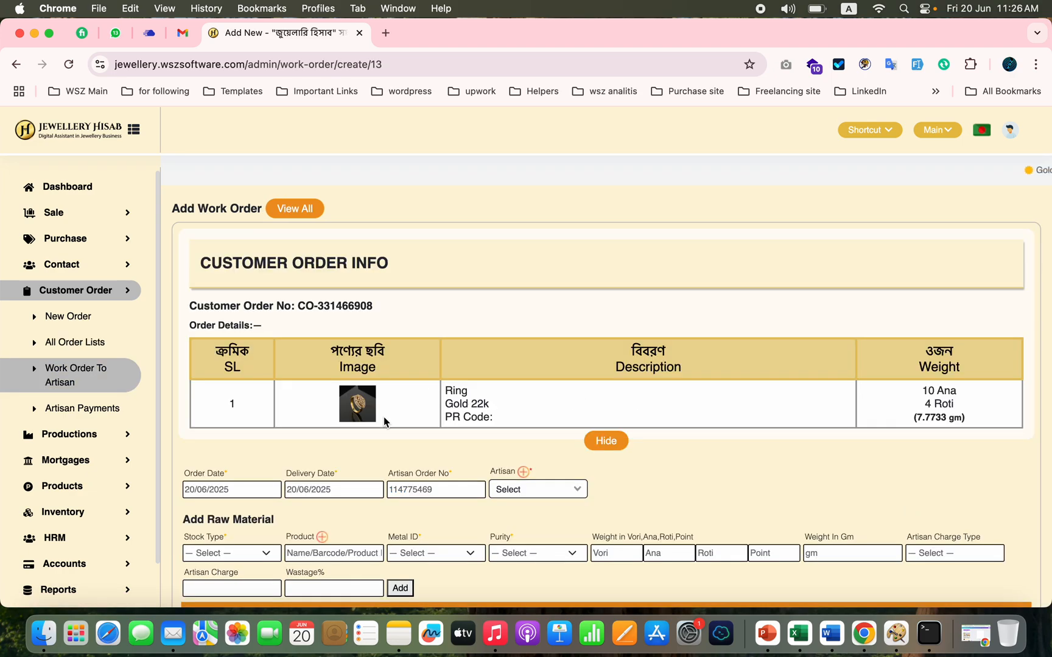
Step: Assign the existing named artisan to the work order and set its delivery date to 23/06/2025
scroll(510, 416, down, 5)
click(544, 350)
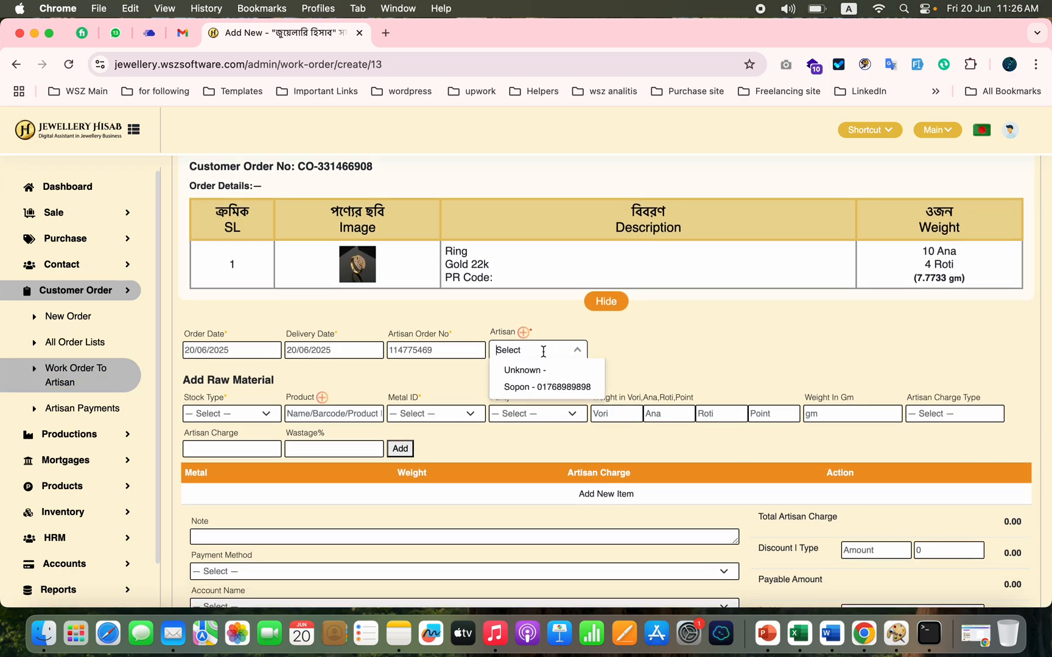
click(787, 303)
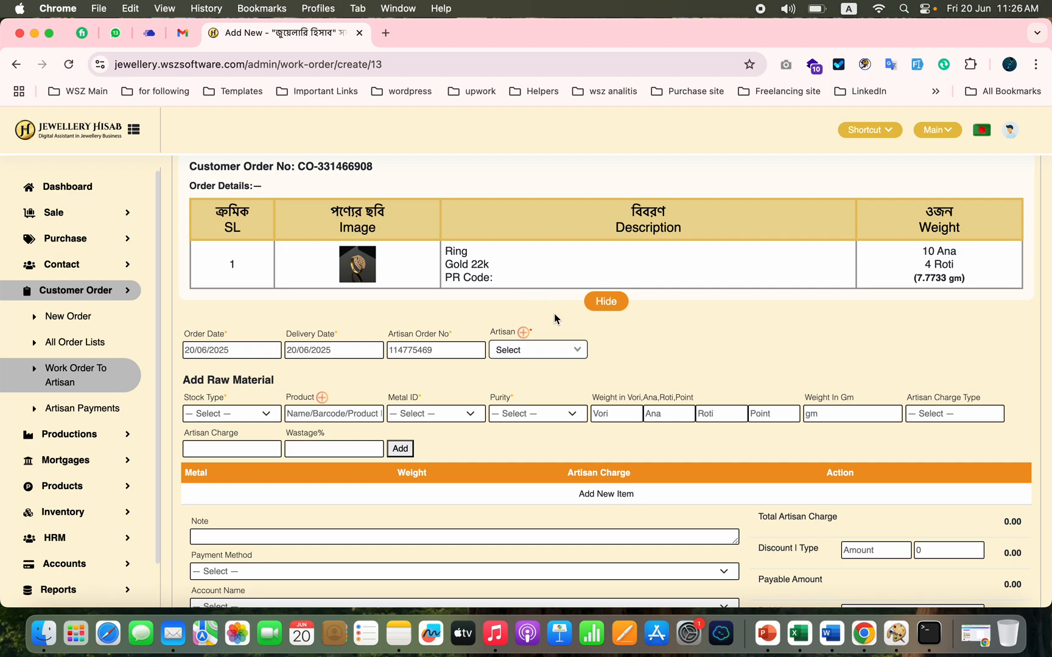
click(541, 359)
click(526, 388)
click(354, 350)
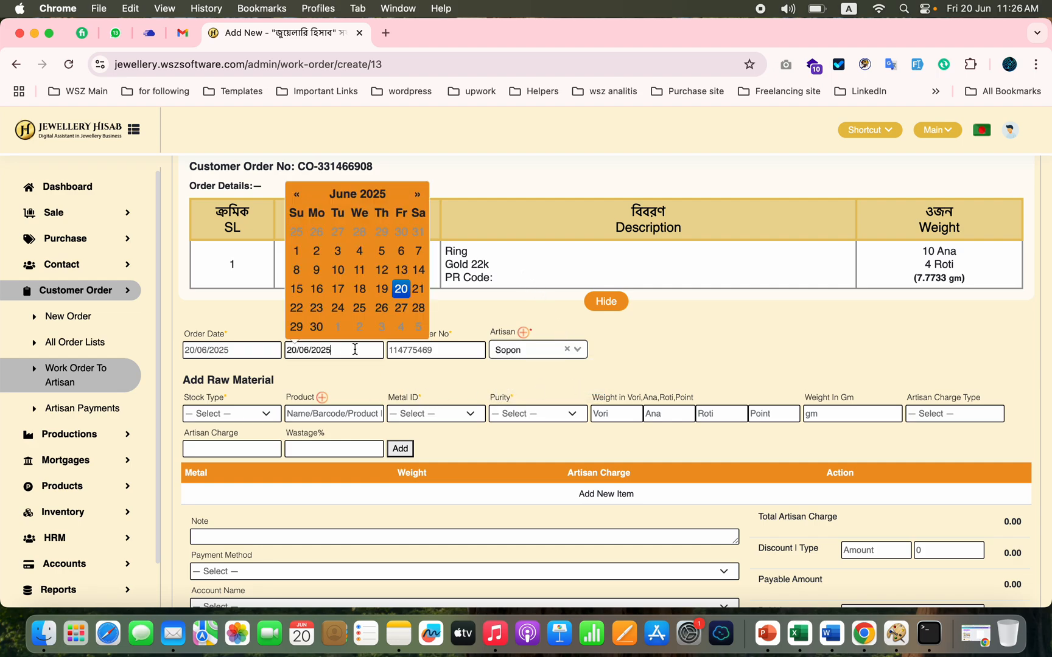
click(317, 308)
click(375, 391)
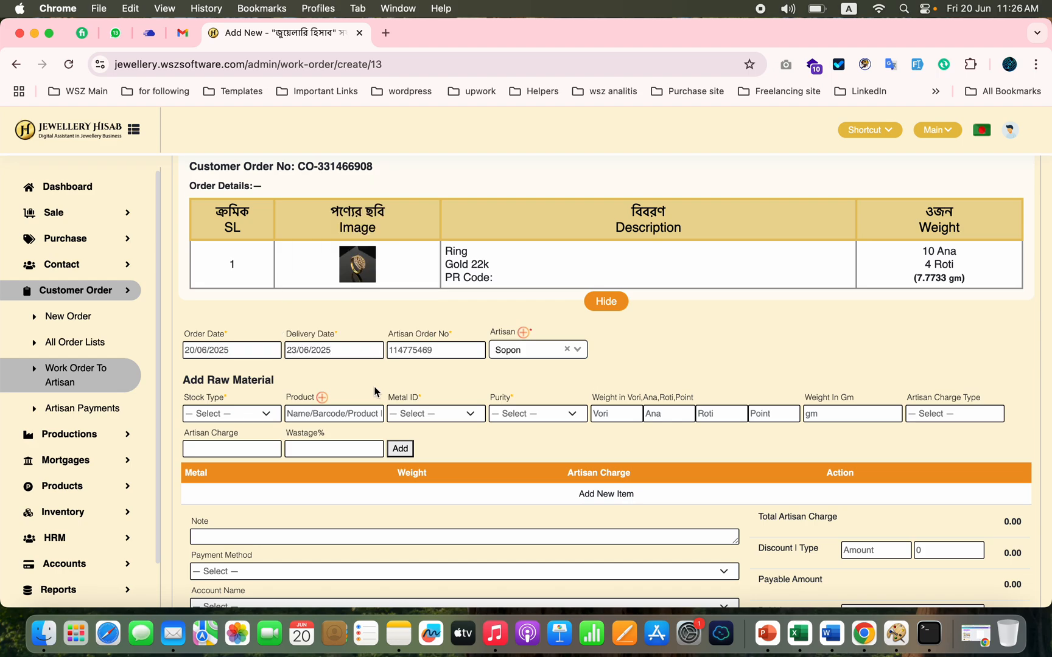
Step: Set the raw material's stock type to Bar Gold (Raw Material) and choose the Bar (Gold) product with code BAR 002
scroll(299, 363, down, 2)
click(261, 364)
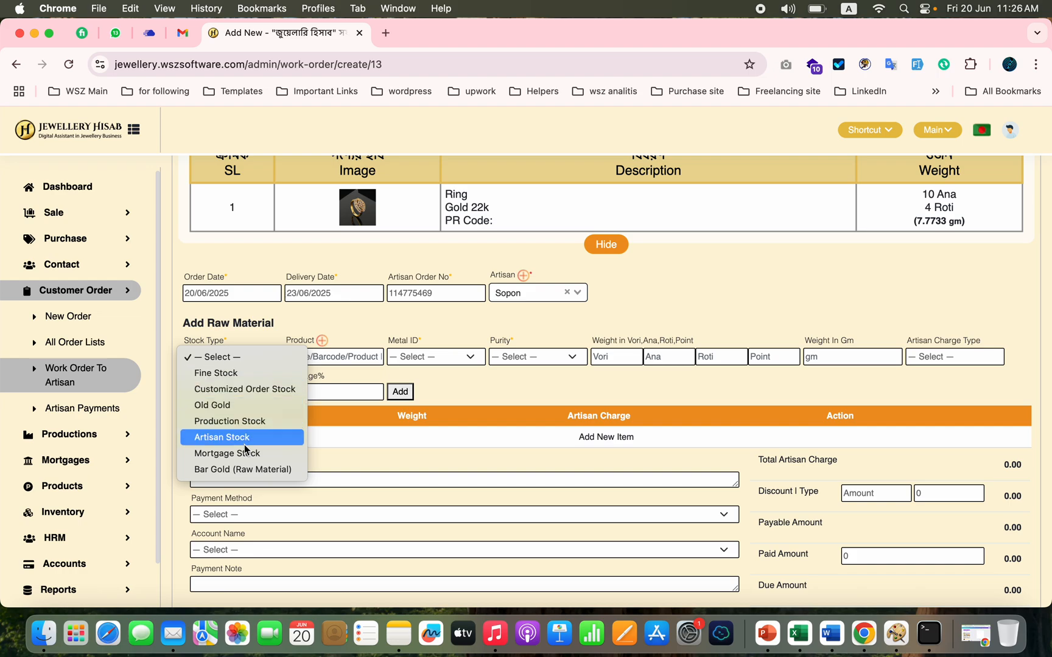
click(254, 471)
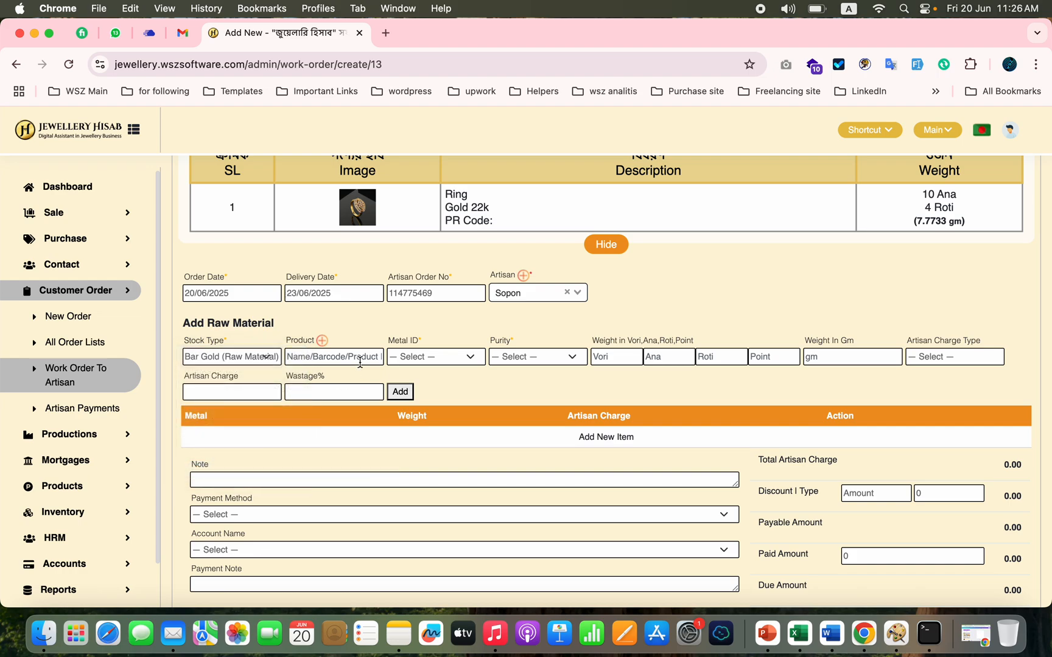
text(bar)
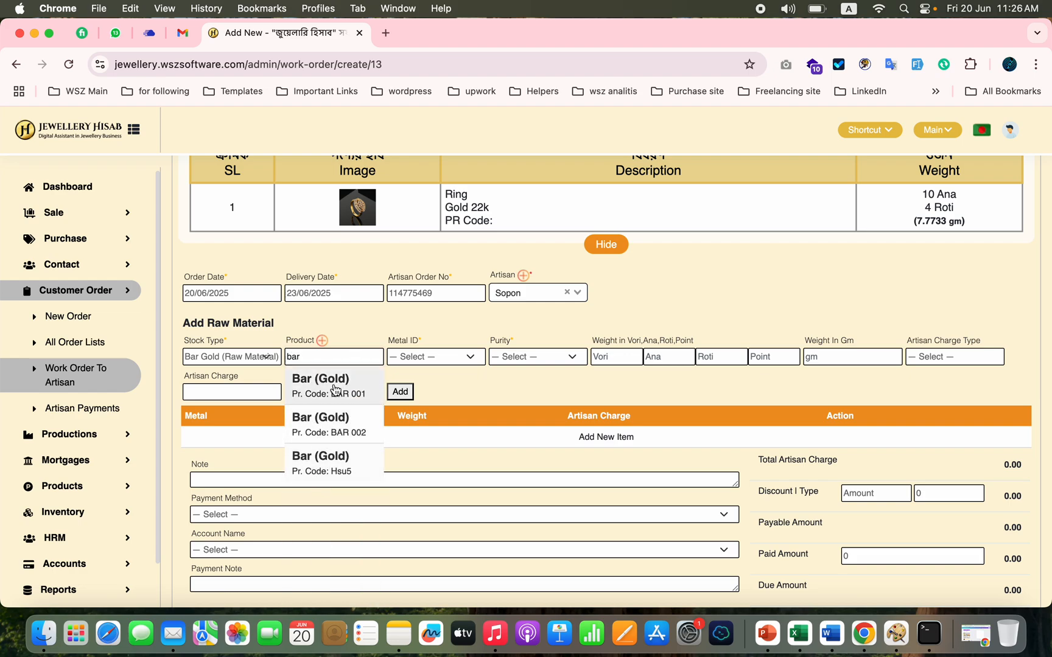
click(322, 432)
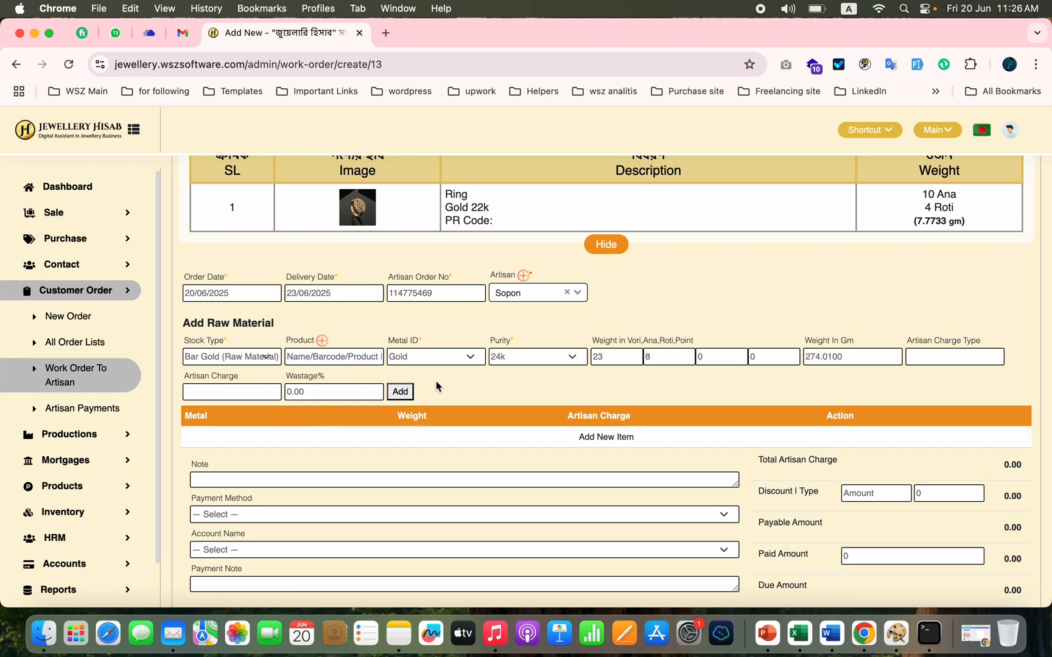
Step: Clear the vori weight so only 8 Ana of the gold is issued, add it to the work order and submit
double_click(608, 355)
key(BackSpace)
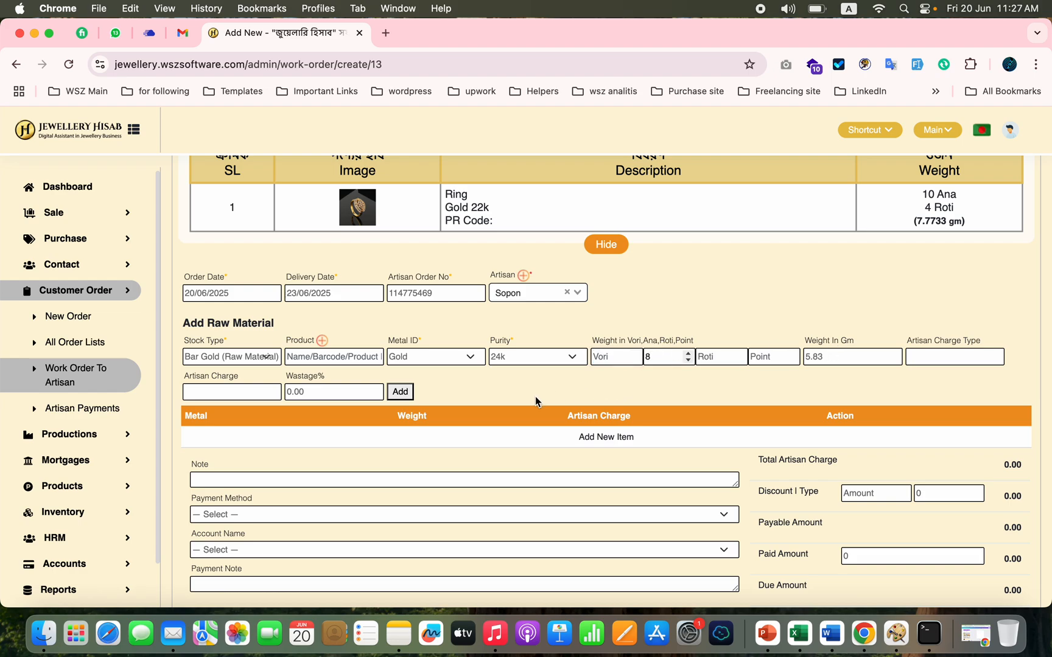
click(538, 357)
click(447, 388)
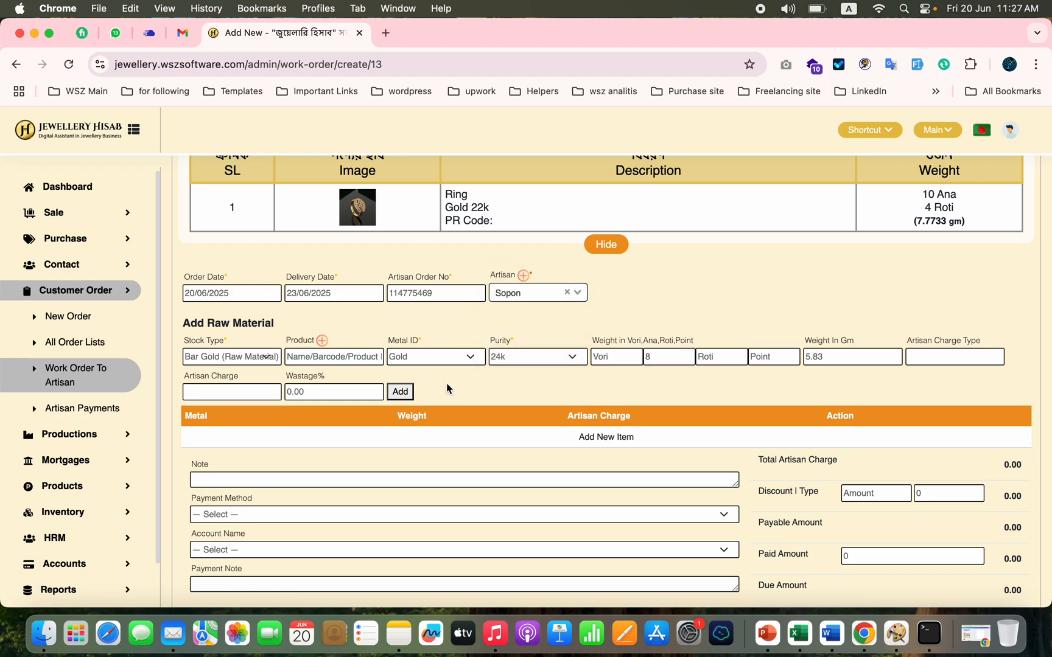
click(407, 397)
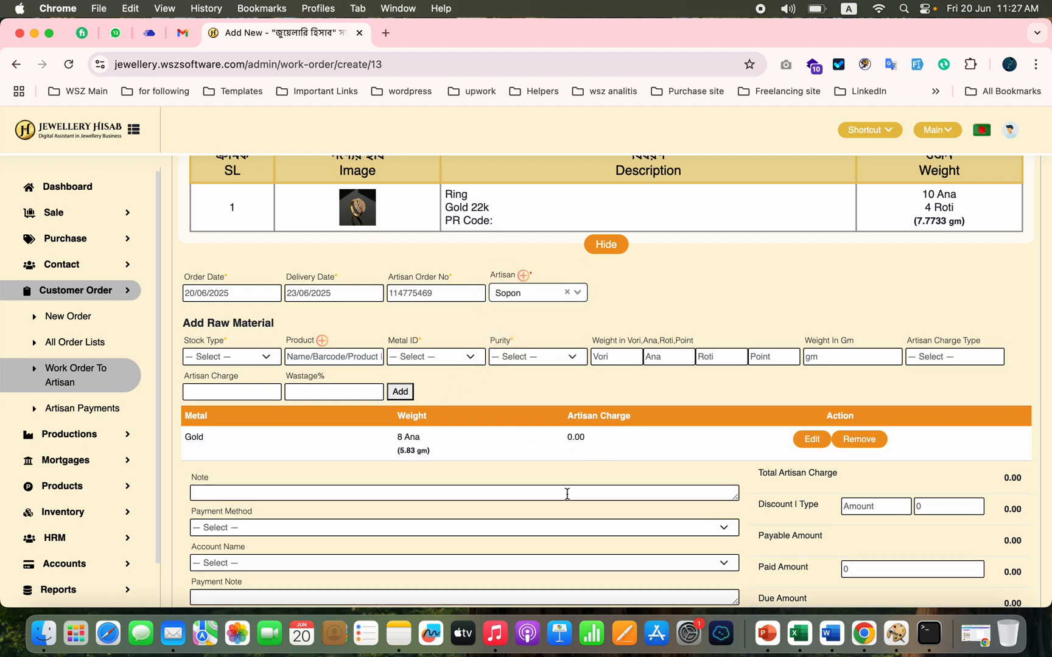
scroll(567, 494, down, 3)
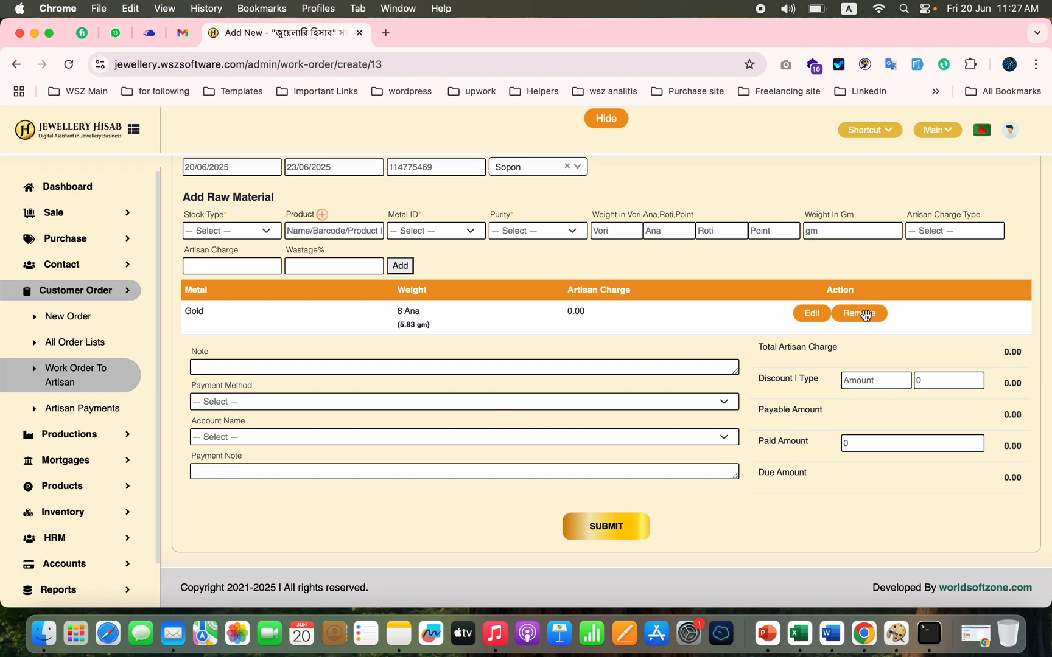
click(604, 527)
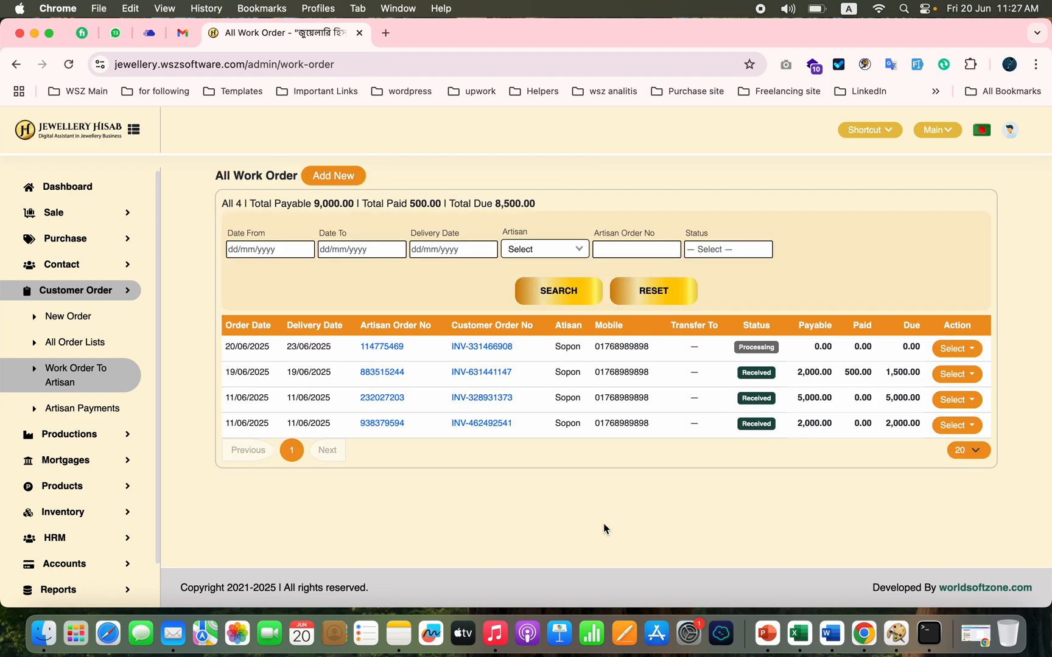
Step: Open the new artisan work order's invoice and review its customer order and artisan order information
click(42, 387)
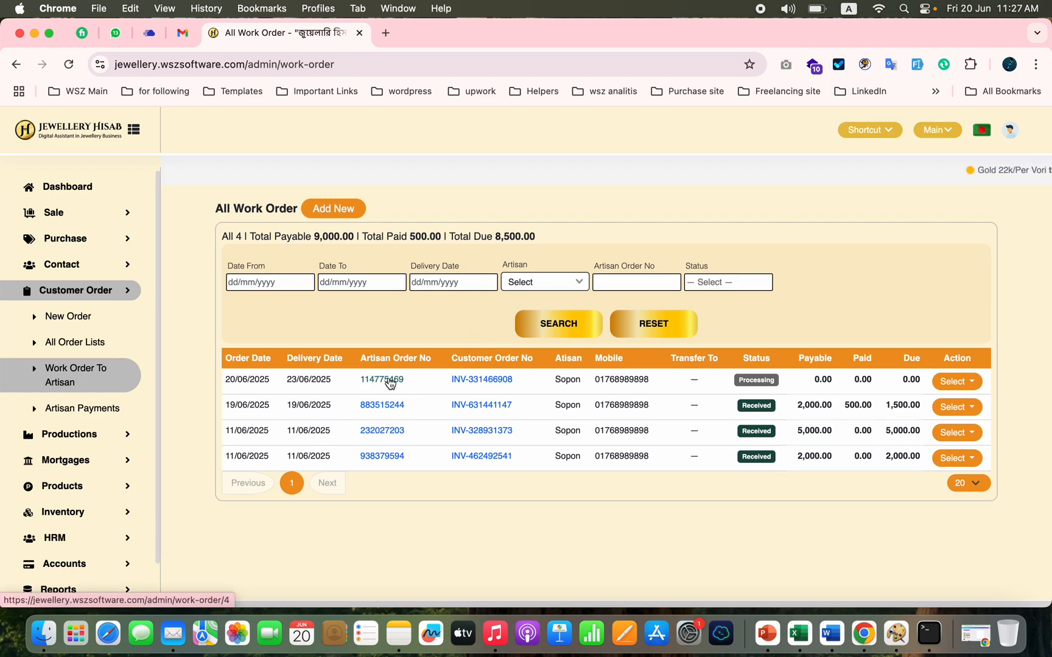
click(390, 380)
scroll(526, 353, down, 5)
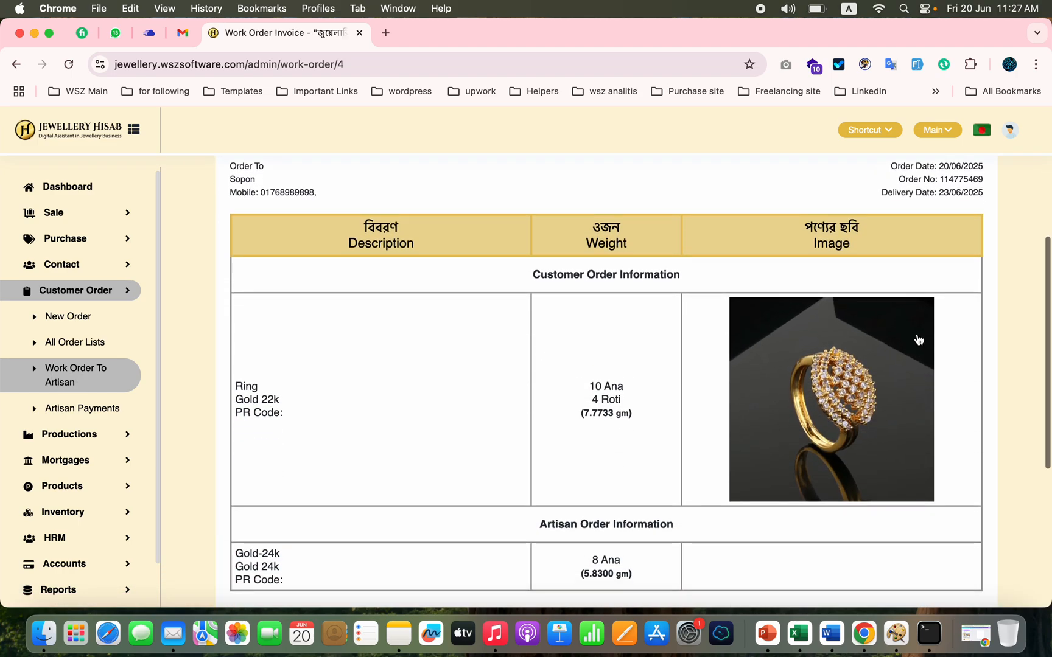
scroll(859, 323, down, 4)
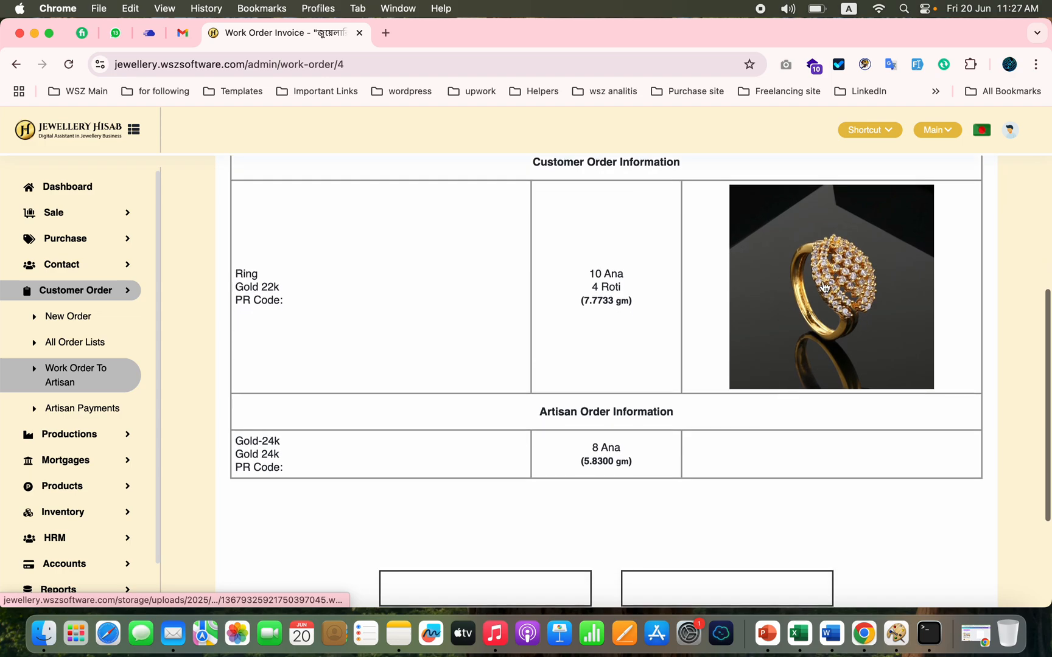
double_click(600, 459)
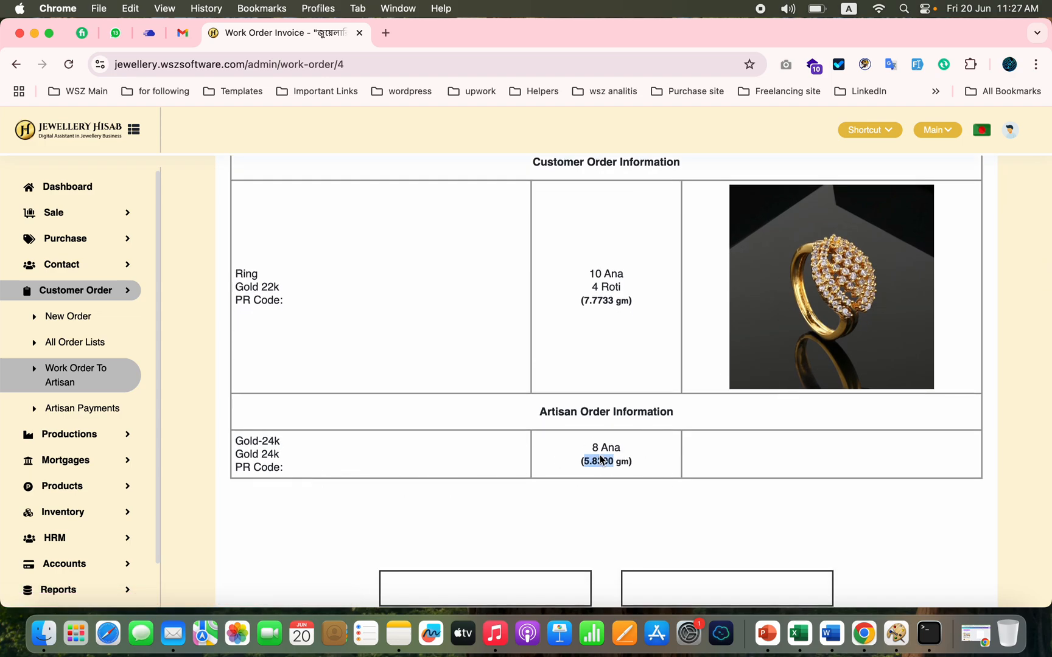
scroll(778, 355, up, 10)
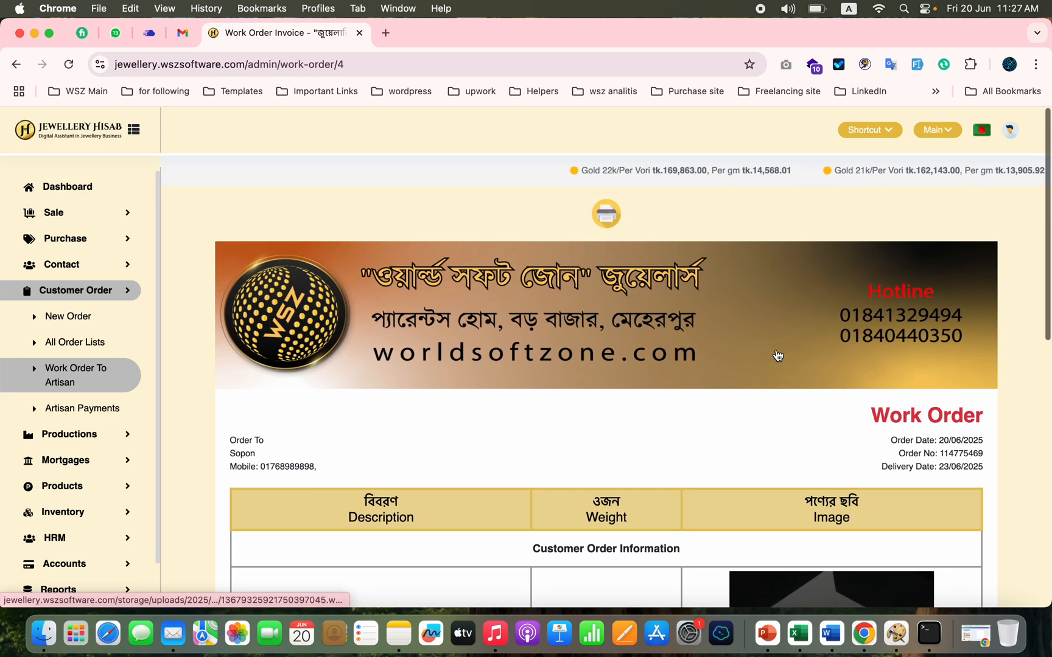
Step: Receive the newest work order from the artisan, leaving the used metal fields empty, and confirm the receipt
click(84, 380)
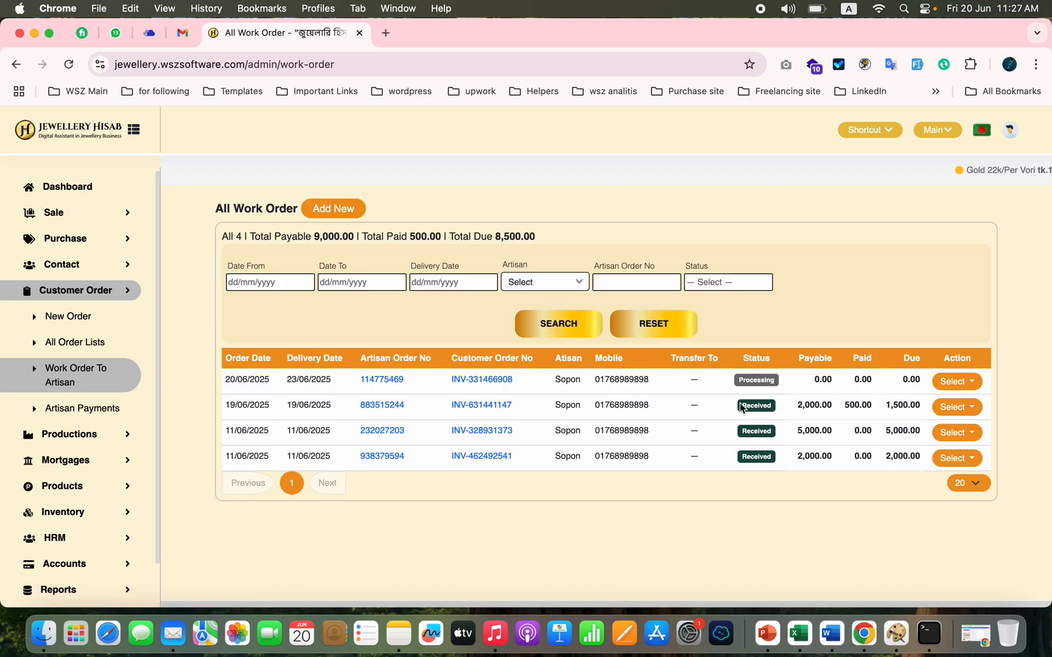
click(954, 388)
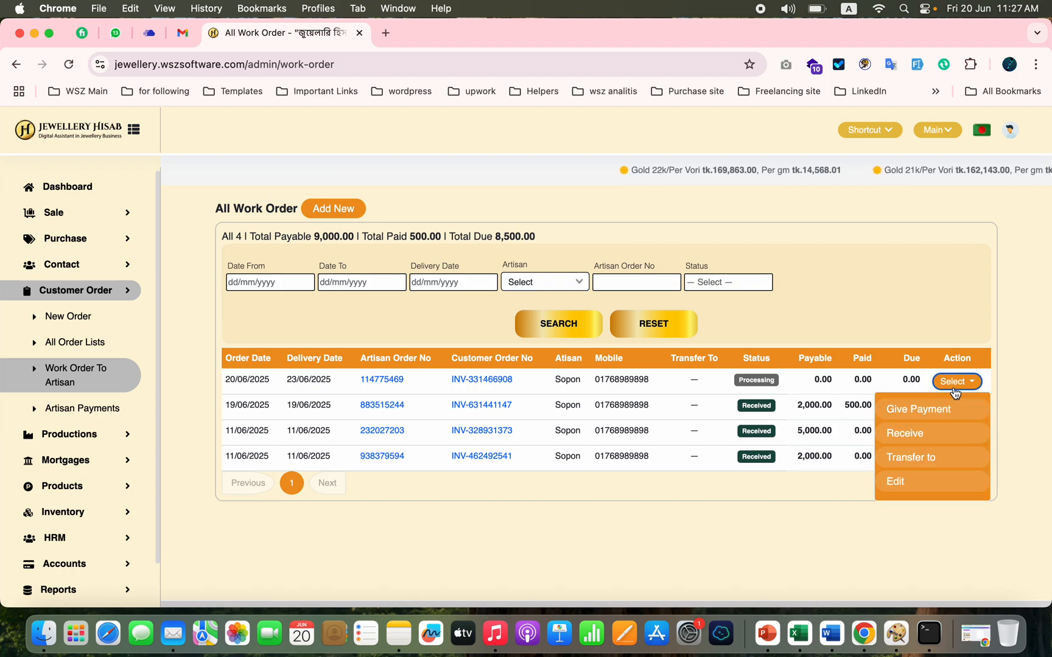
click(905, 434)
scroll(422, 426, down, 1)
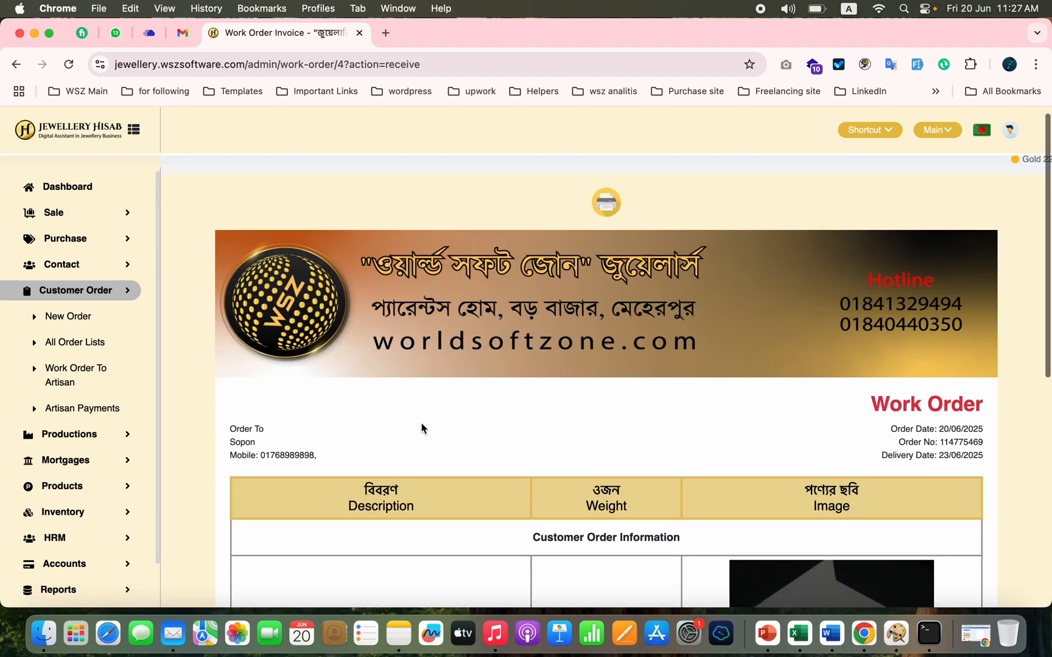
scroll(422, 428, down, 10)
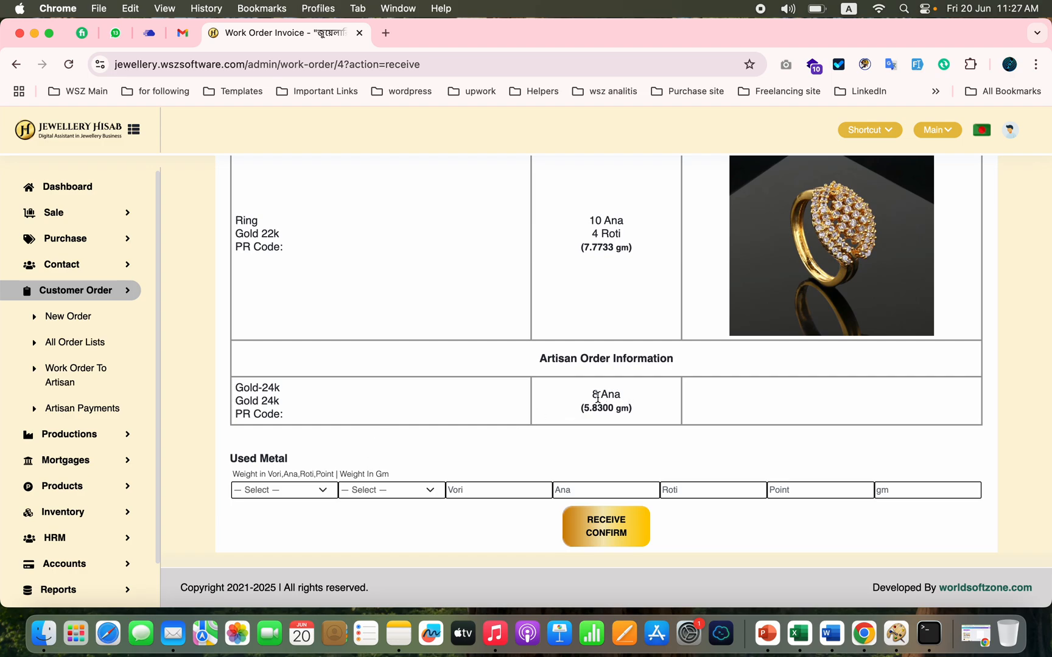
click(320, 492)
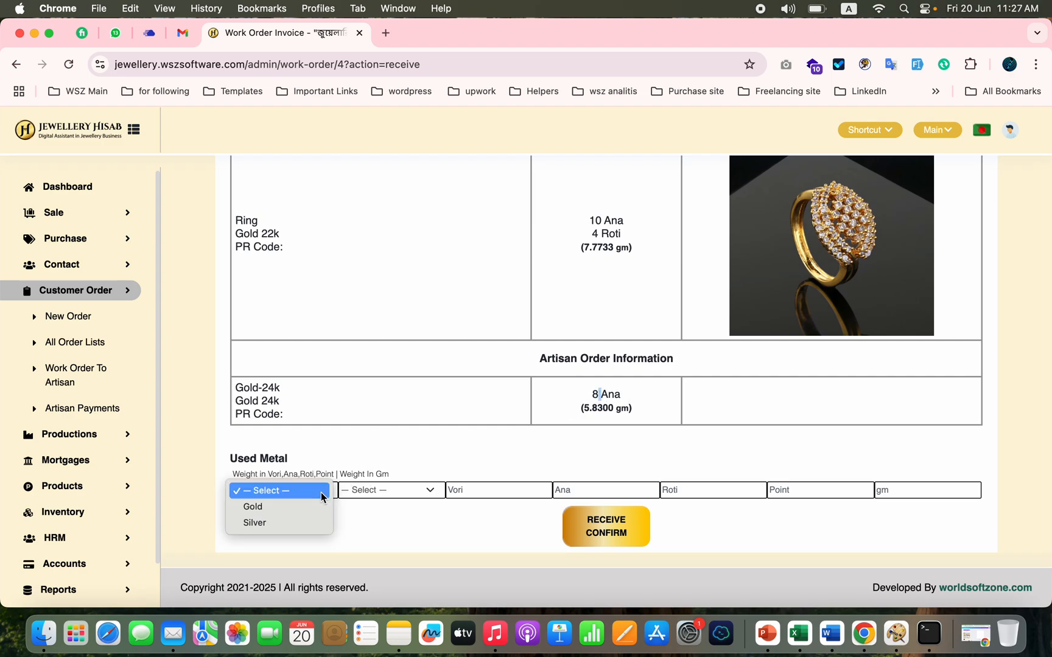
click(365, 527)
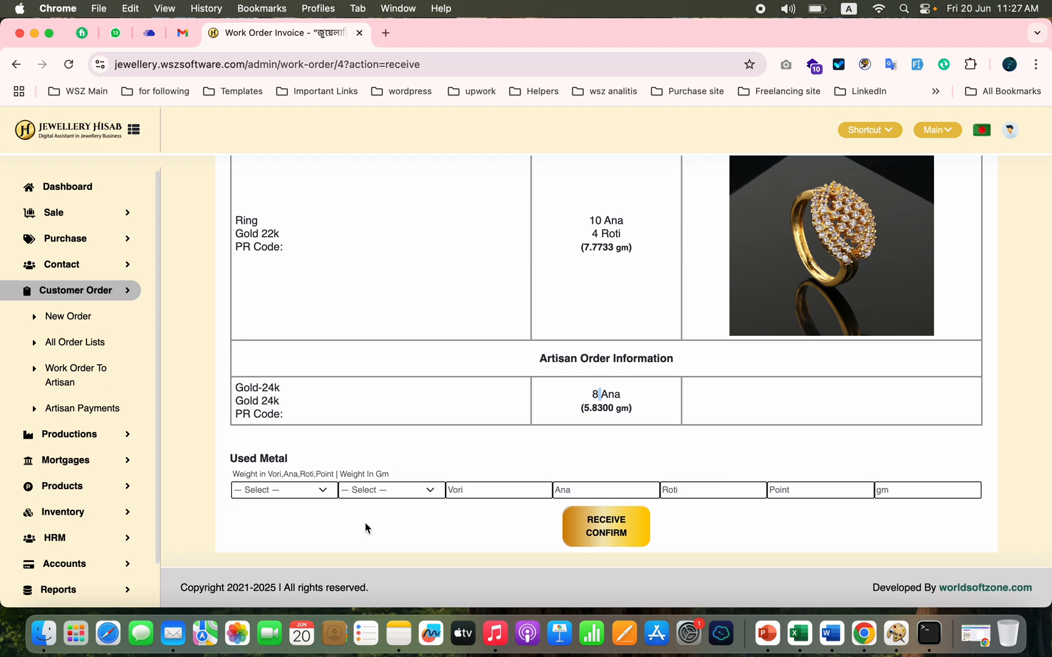
click(610, 537)
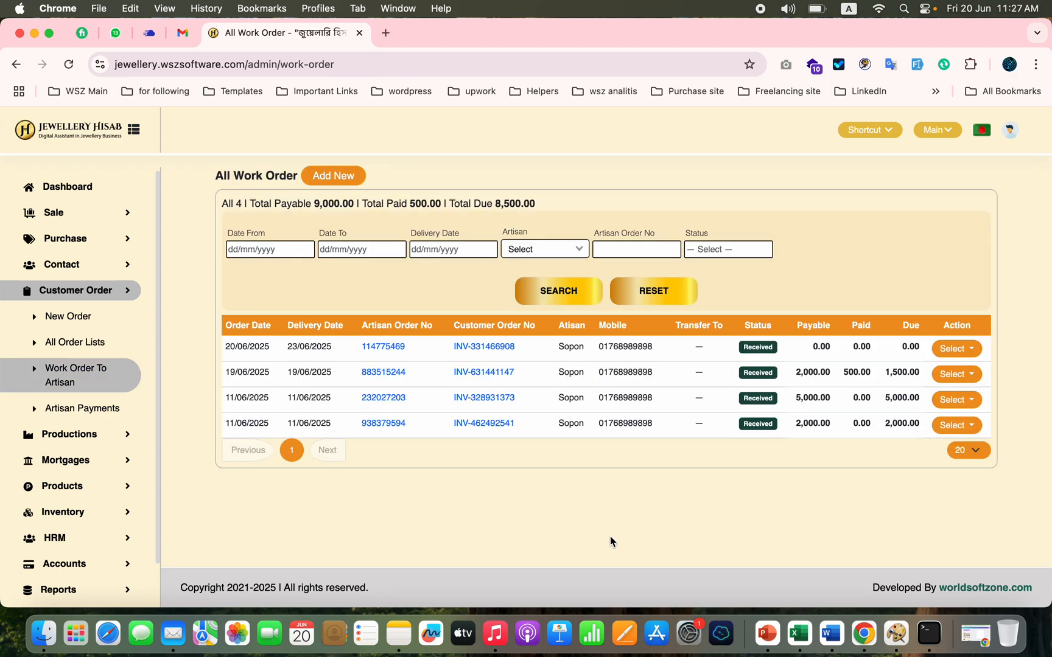
Step: Check the newest order's status, received amount and available actions in the list of all customer orders
click(93, 343)
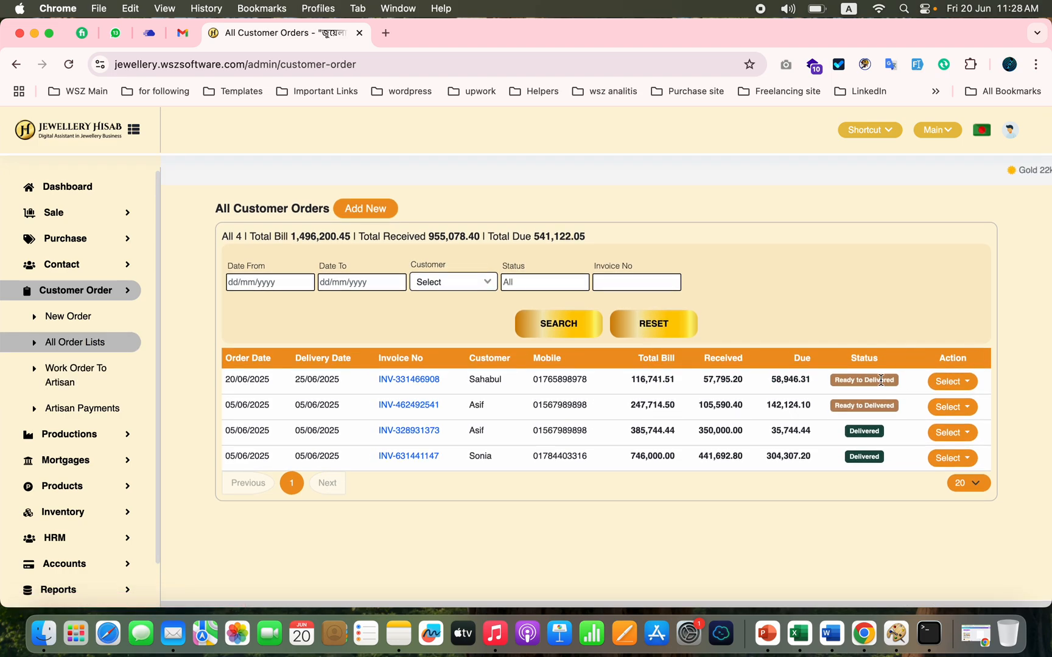
double_click(725, 381)
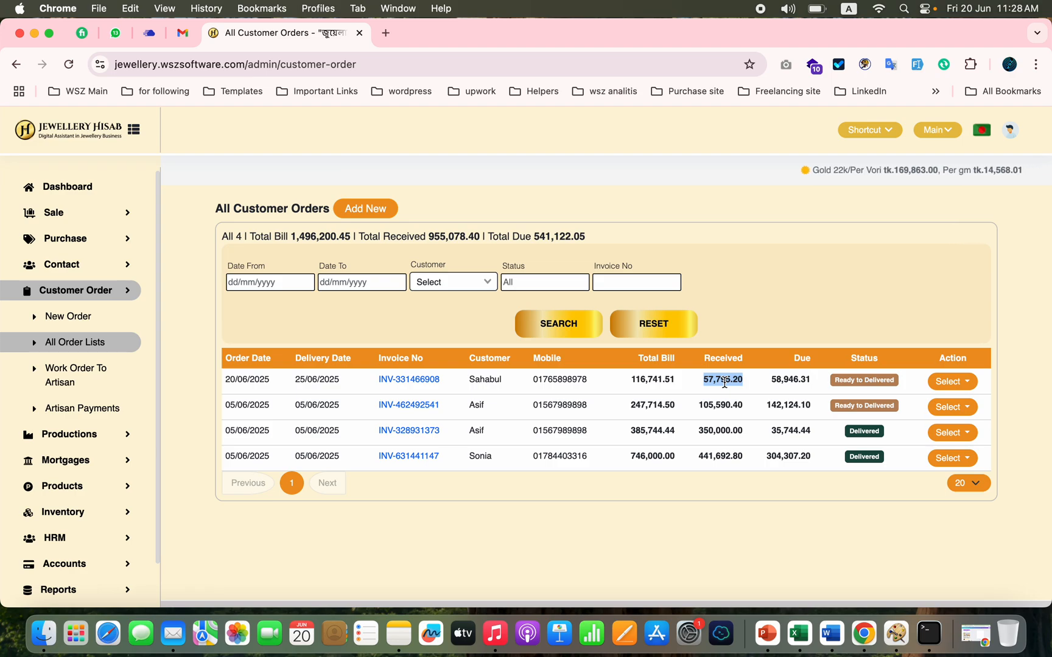
click(947, 381)
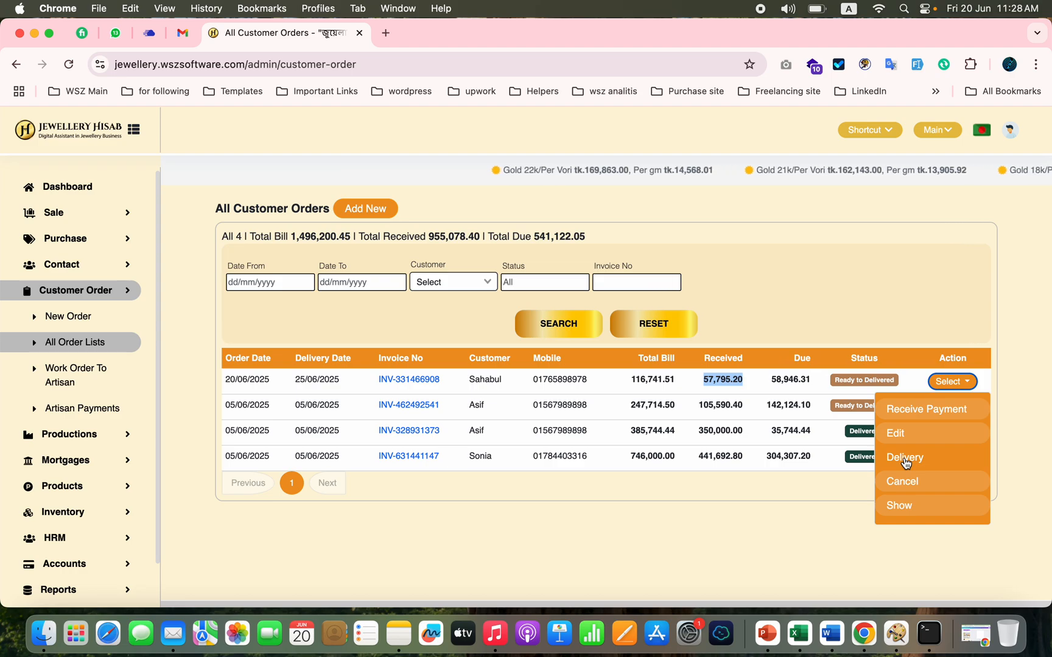
double_click(726, 378)
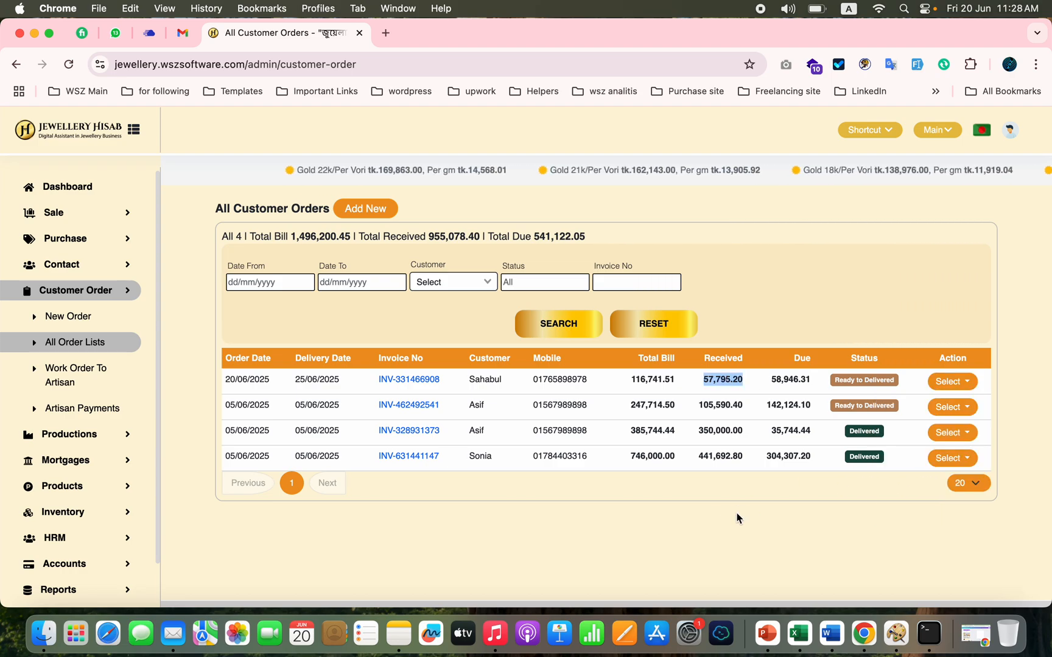
Step: Mark the newest customer order as delivered and review the payments and balance on its invoice
click(959, 381)
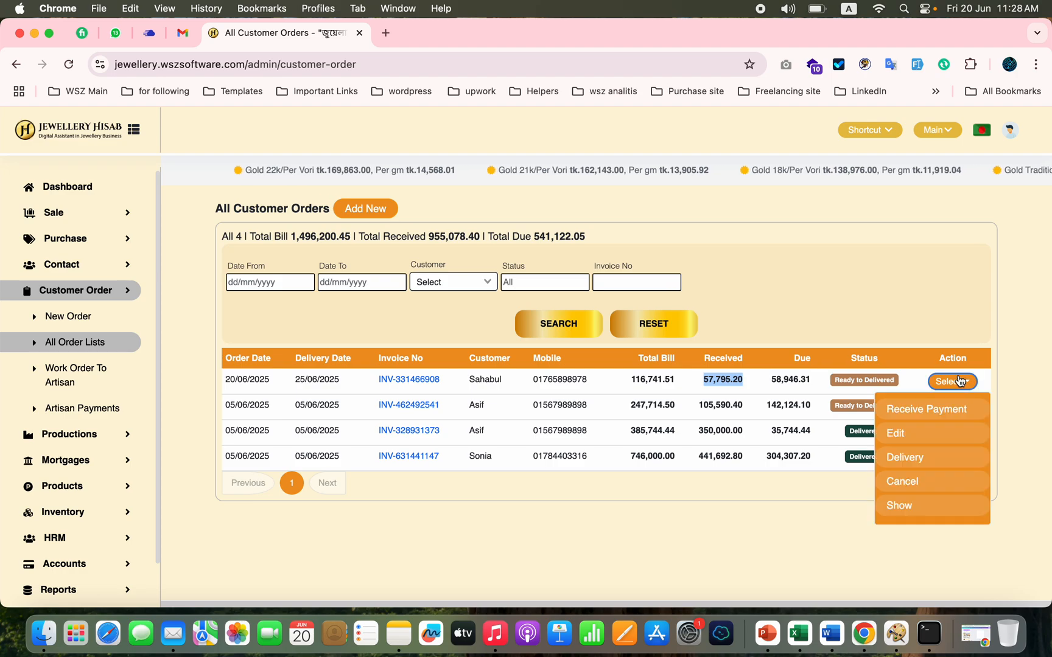
click(901, 461)
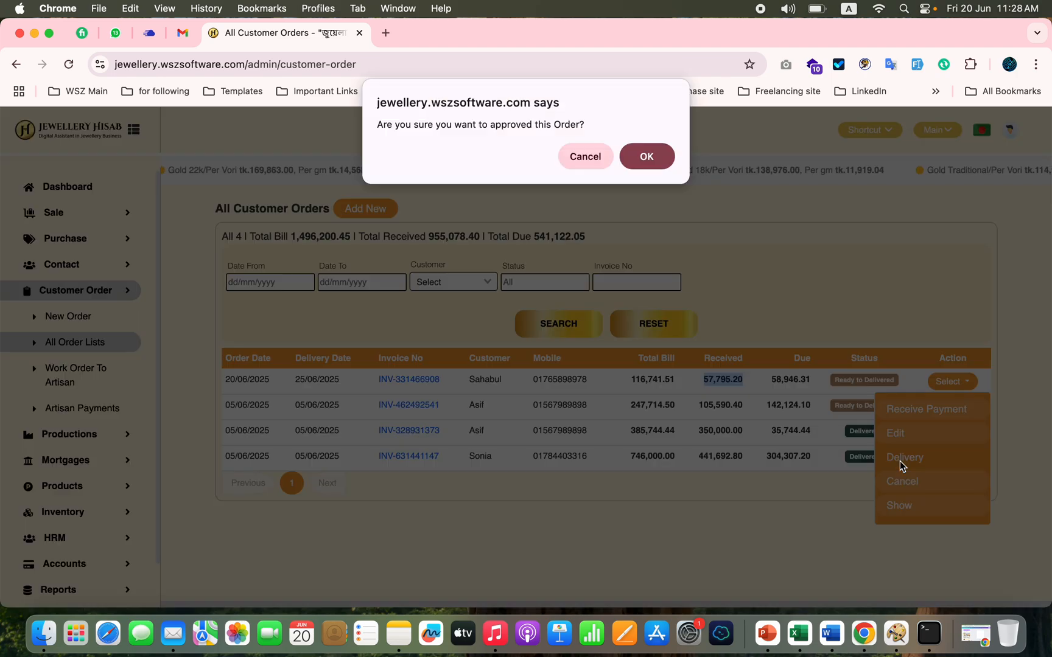
click(653, 162)
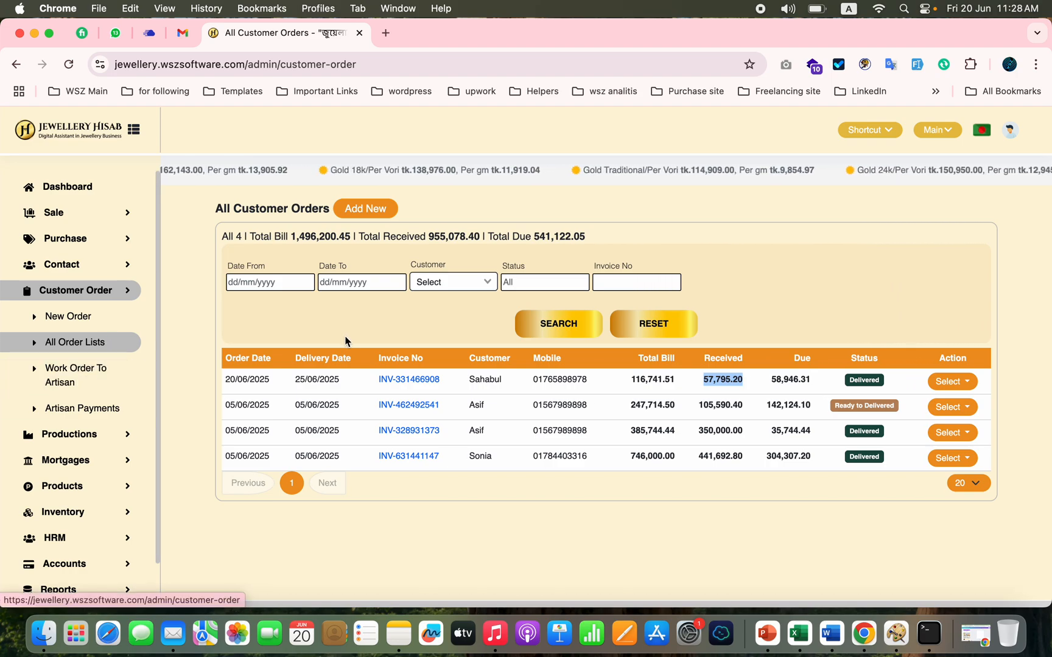
click(416, 386)
scroll(728, 432, down, 10)
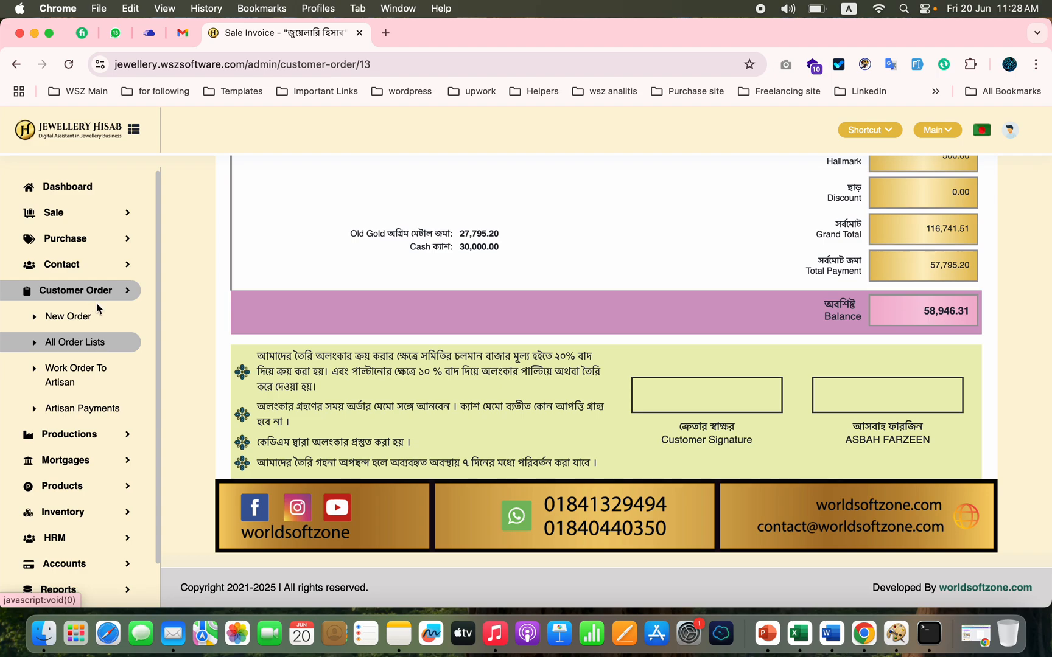
Step: Open the form for adding a production and inspect its artisan and stock type choices, leaving both unselected
click(80, 436)
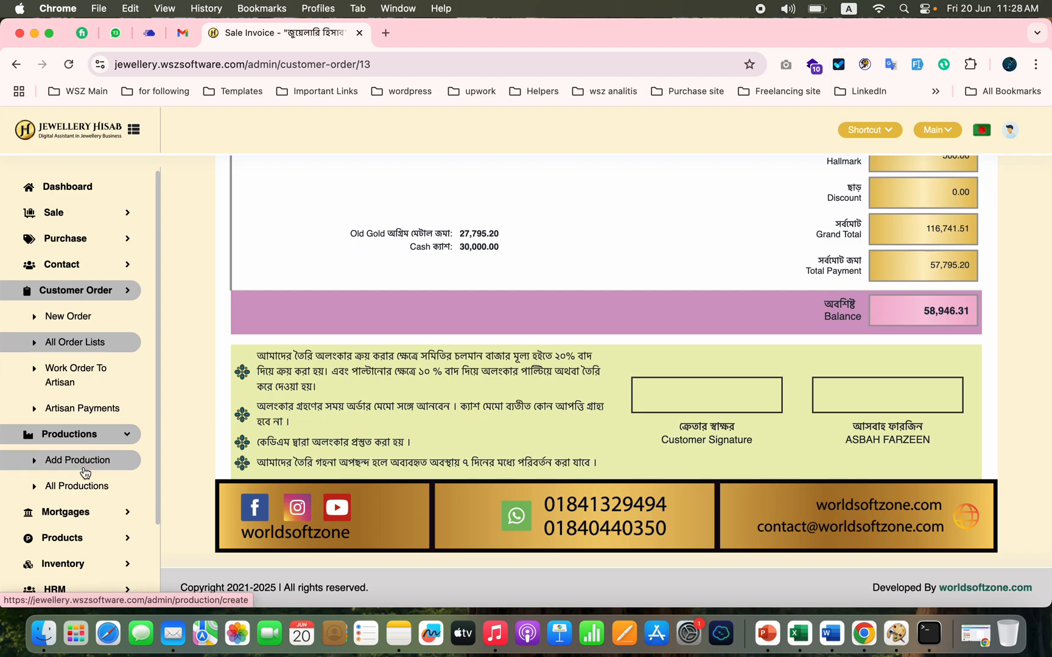
click(77, 461)
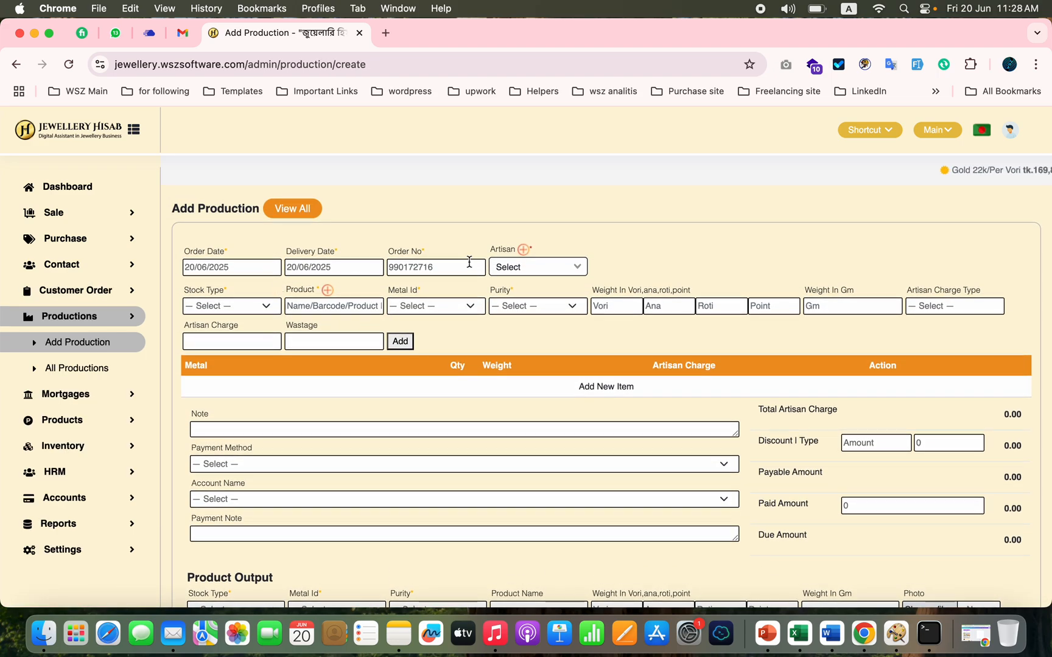
click(563, 267)
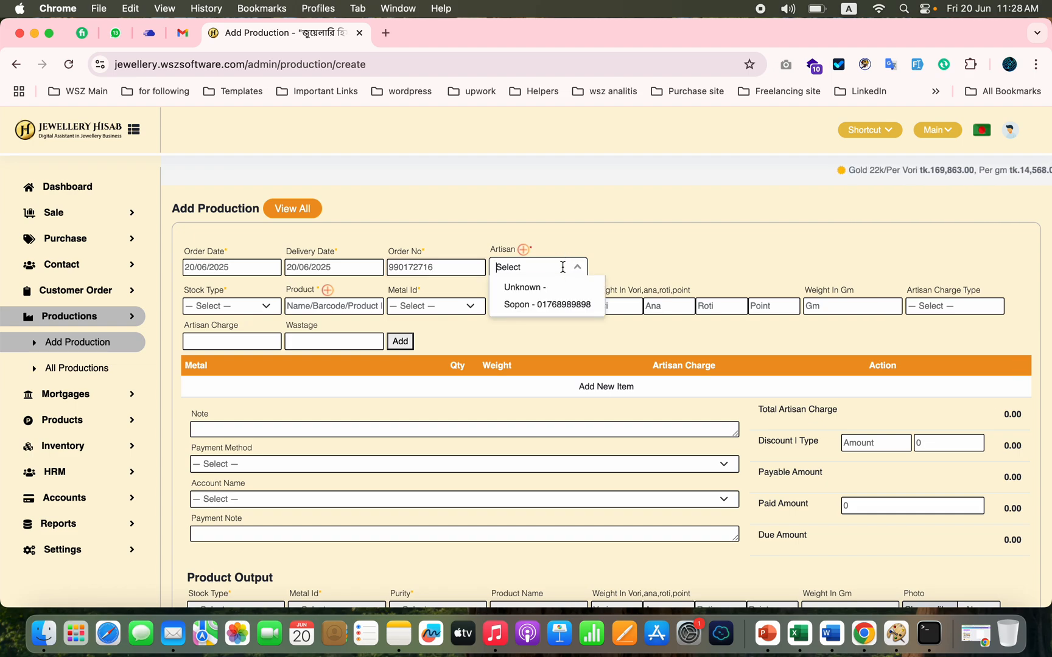
click(650, 235)
click(251, 306)
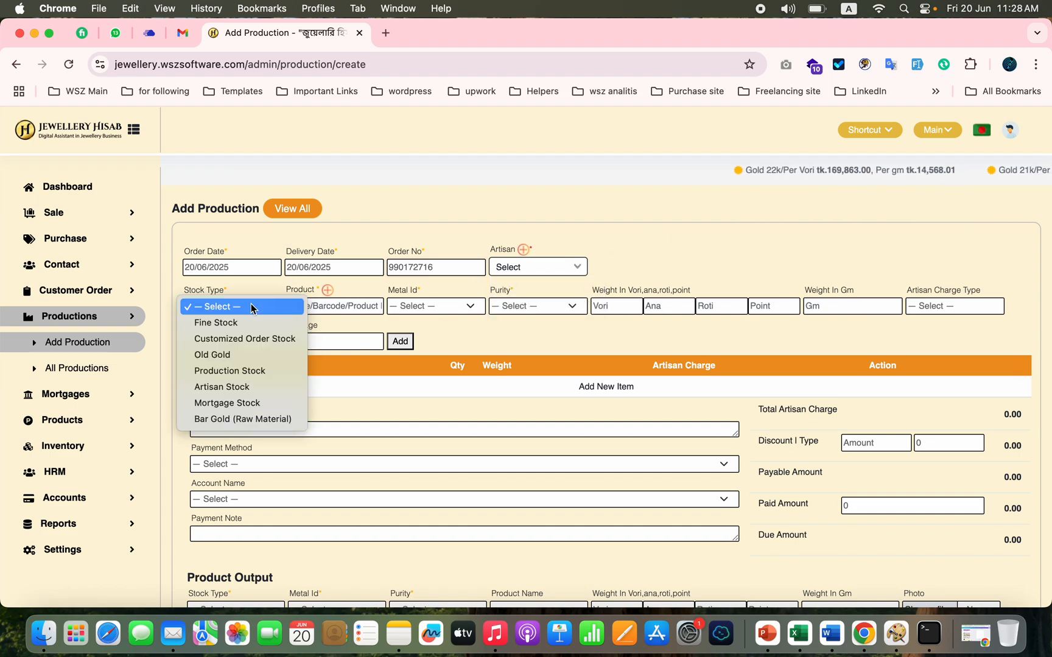
click(665, 222)
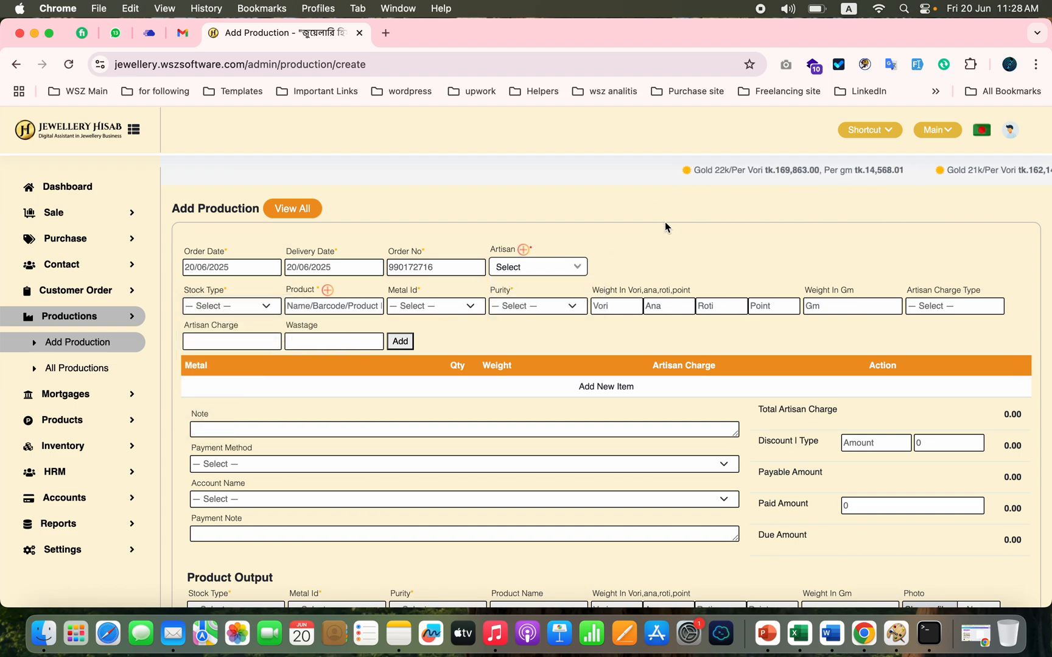
Step: Look over the mortgage and product functions, and review the barcode labels on the product label printing page
click(95, 405)
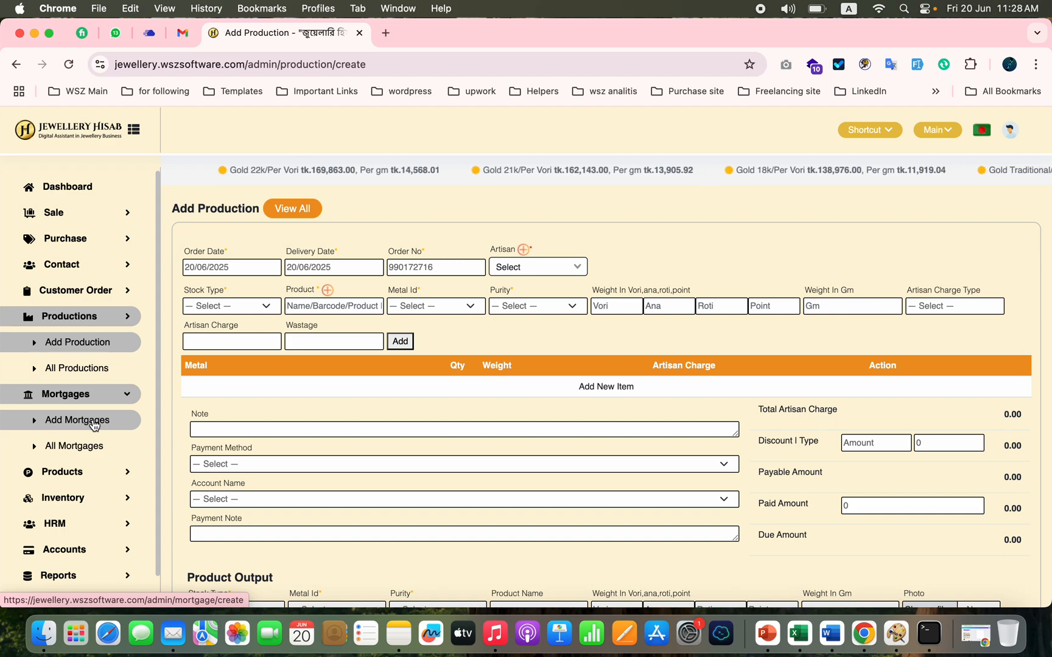
click(120, 482)
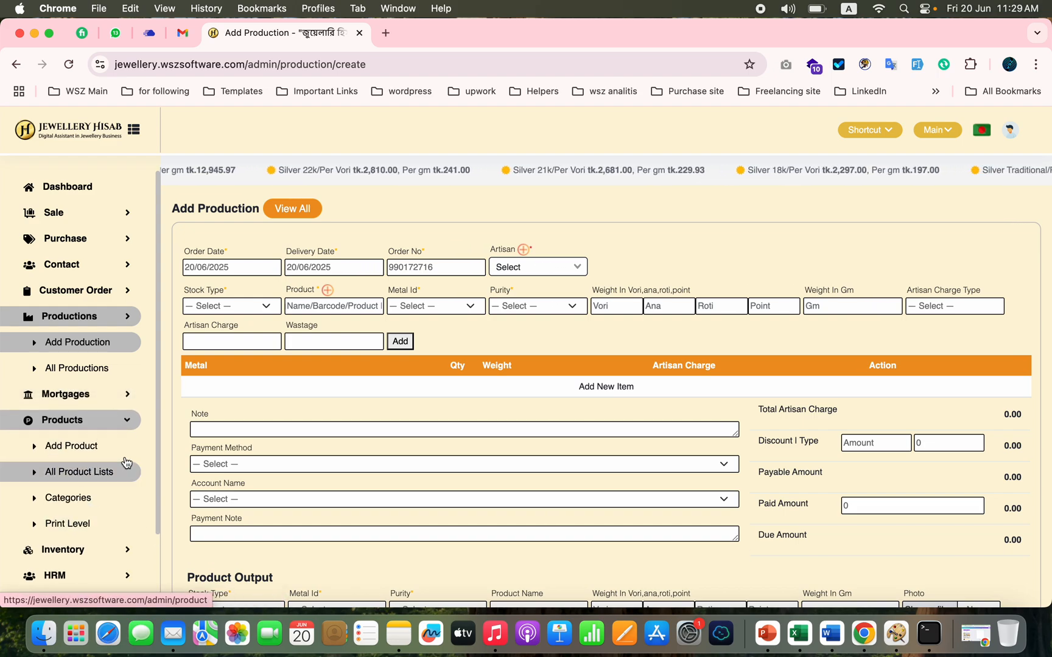
scroll(82, 502, down, 3)
click(87, 455)
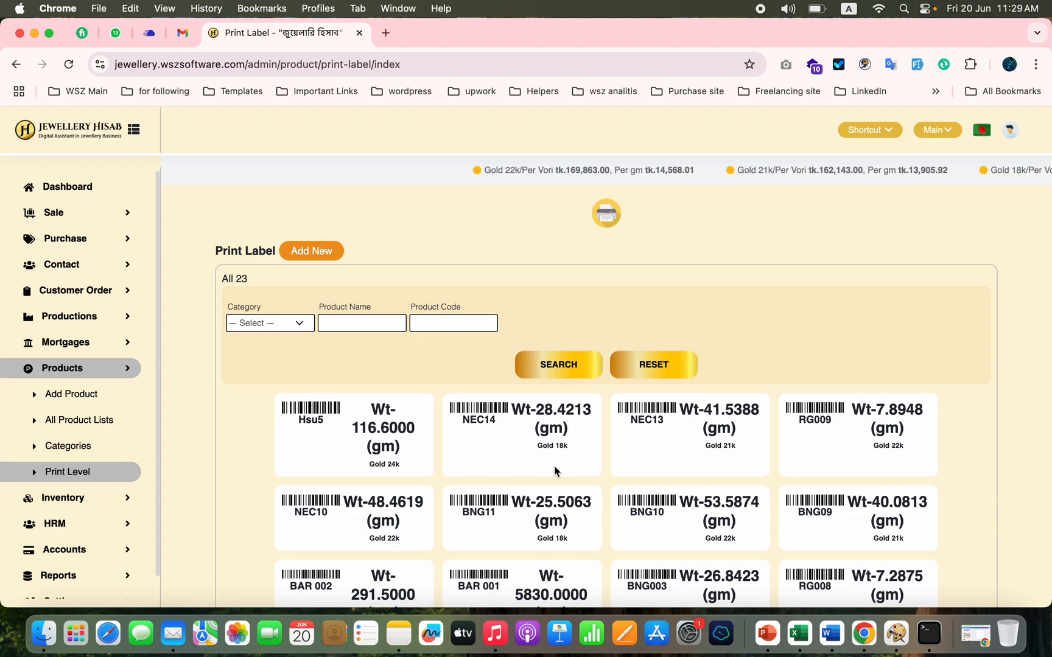
scroll(478, 451, down, 3)
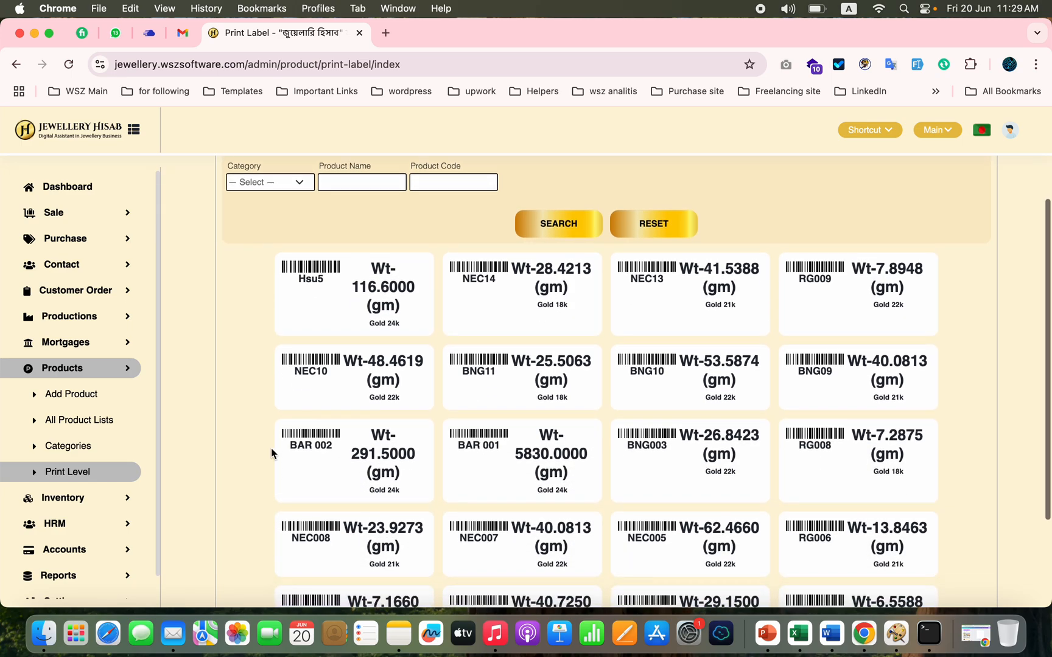
Step: Open the inventory's opening stock list to view the stocked items with their purity, weights and amounts
click(107, 507)
scroll(107, 508, down, 2)
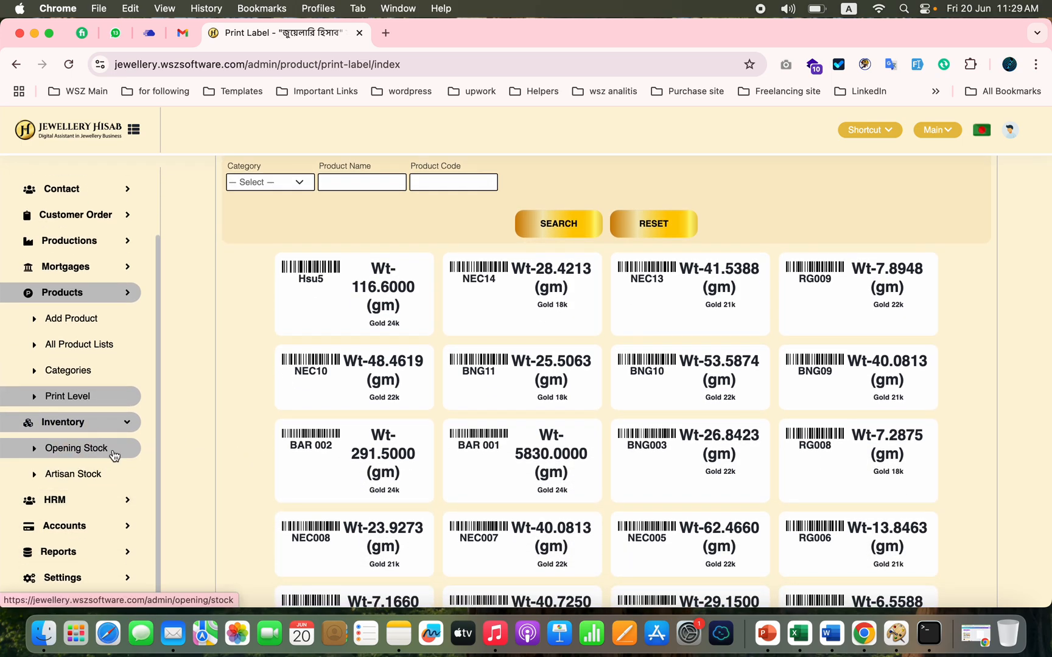
click(76, 448)
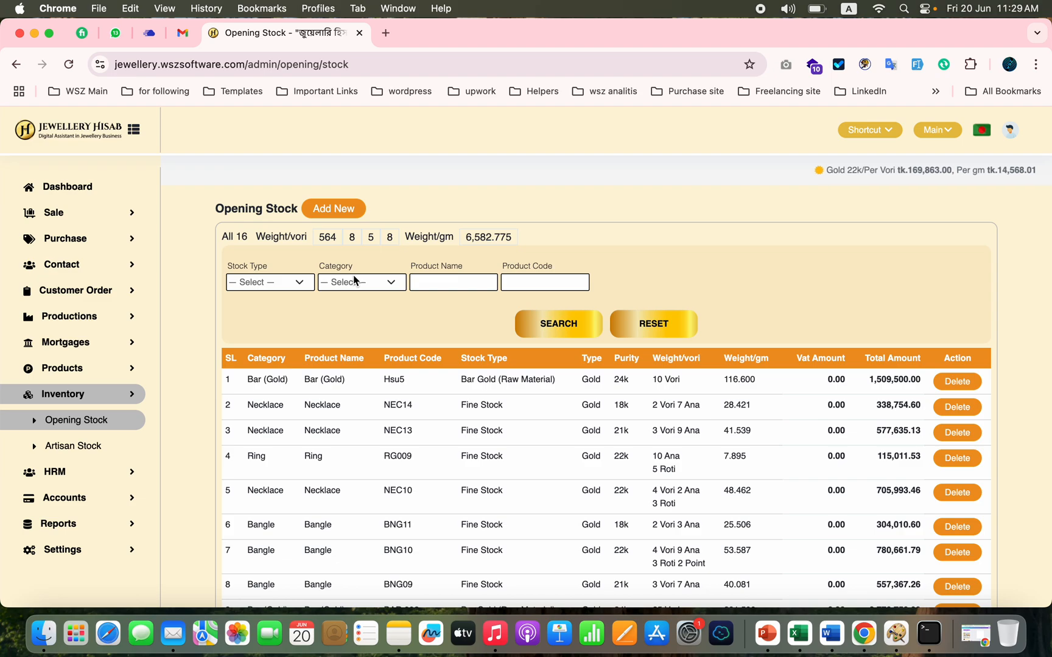
Step: Look over the HRM and accounts functions and open the list of other expenses
click(96, 473)
scroll(97, 474, down, 3)
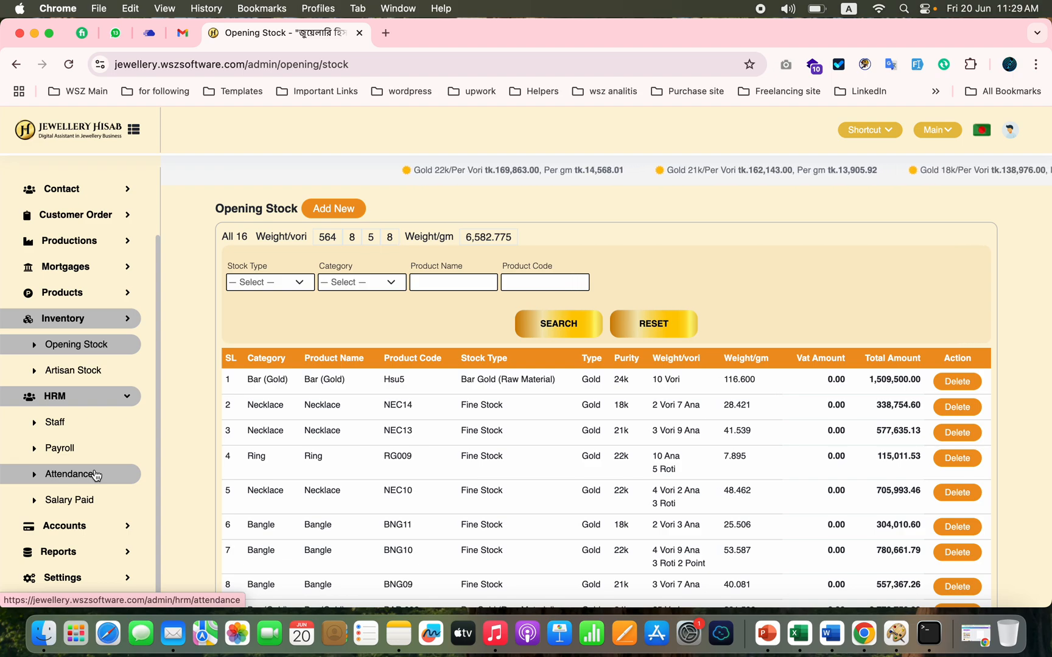
click(114, 526)
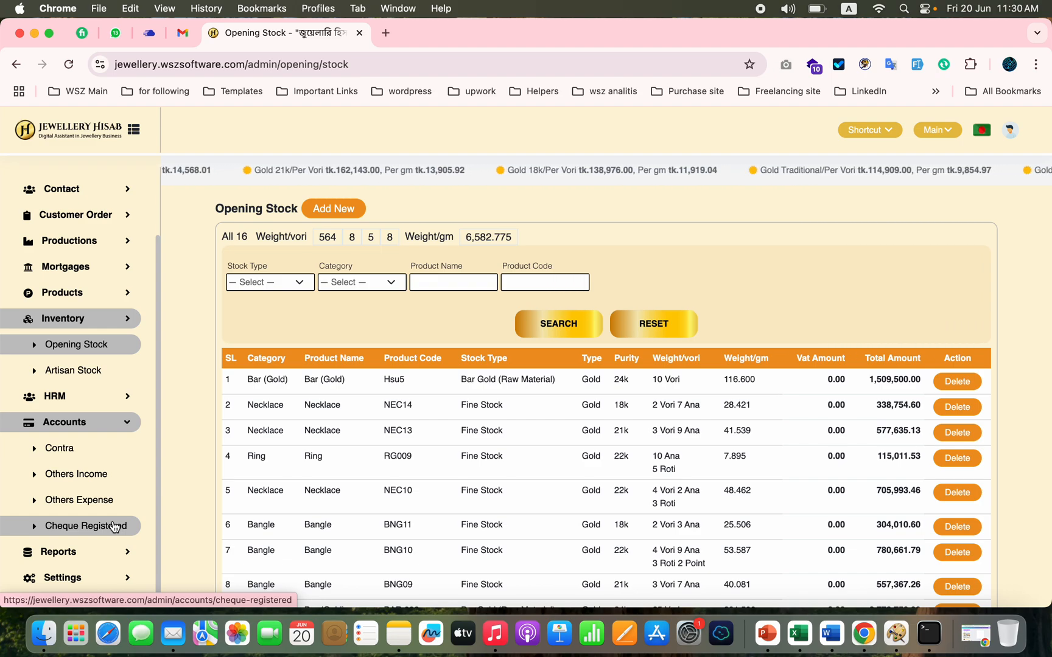
click(96, 501)
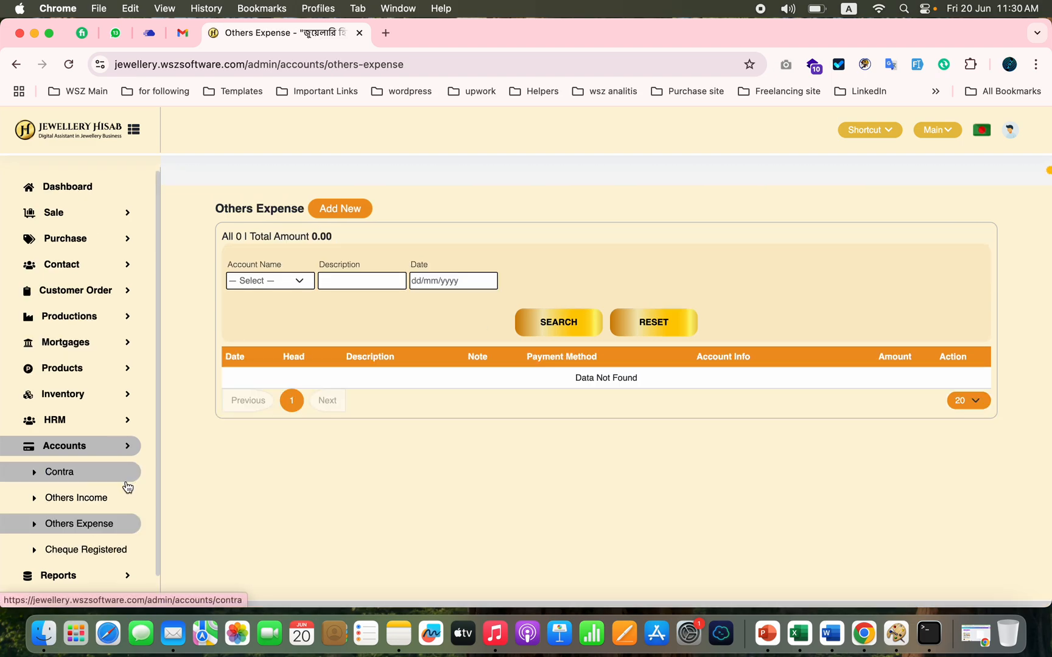
Step: Look over the available accounts and sales reports and open the Halkhata report of customer balances
click(63, 553)
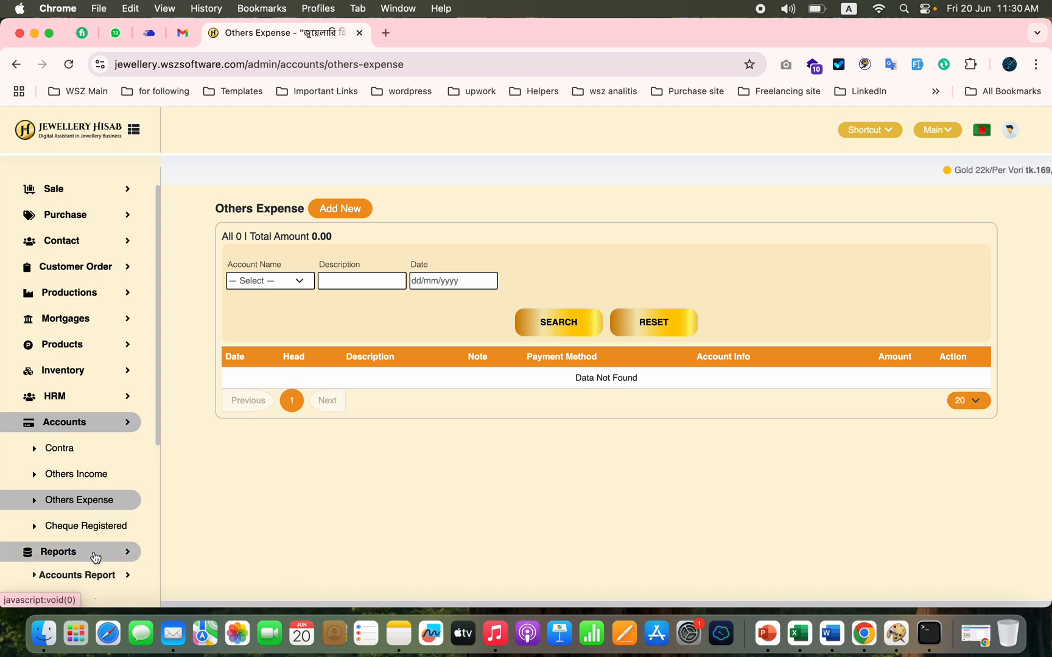
scroll(95, 556, down, 5)
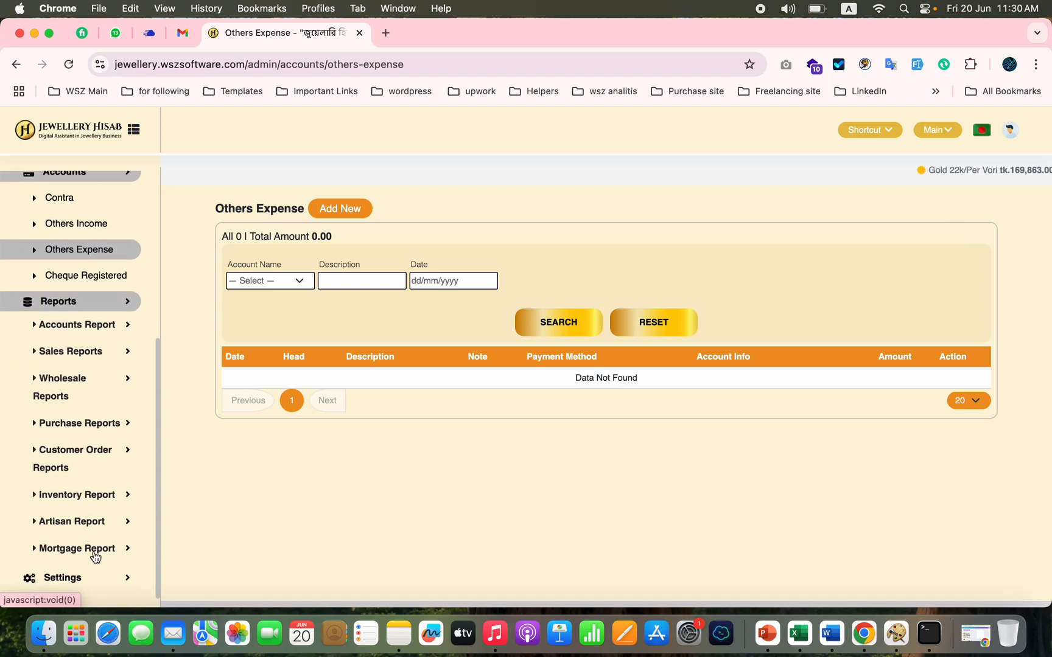
click(125, 327)
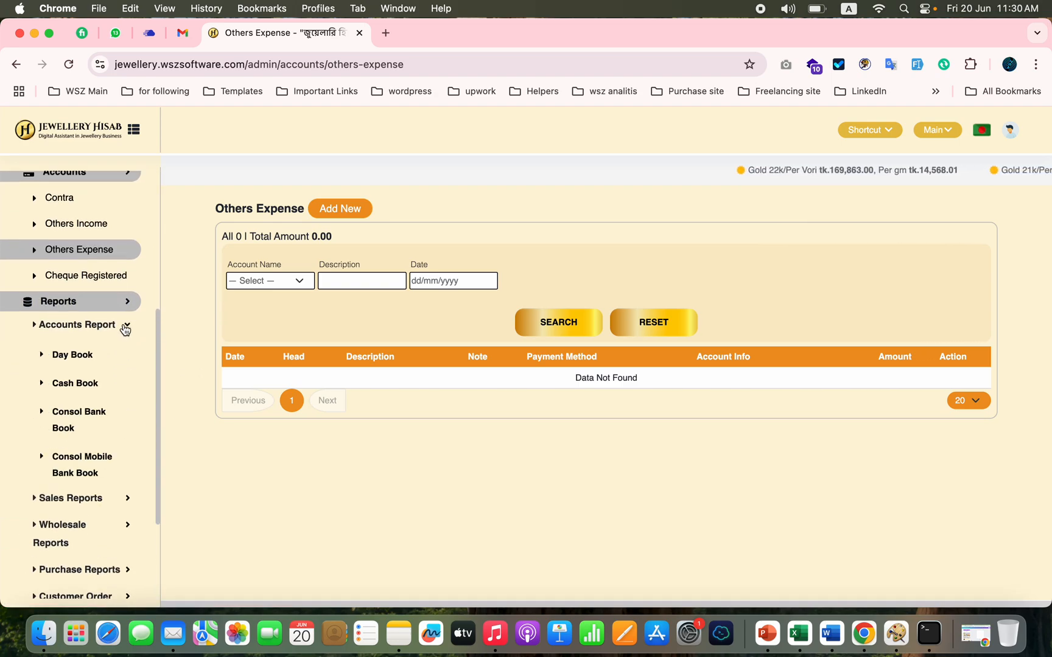
click(125, 326)
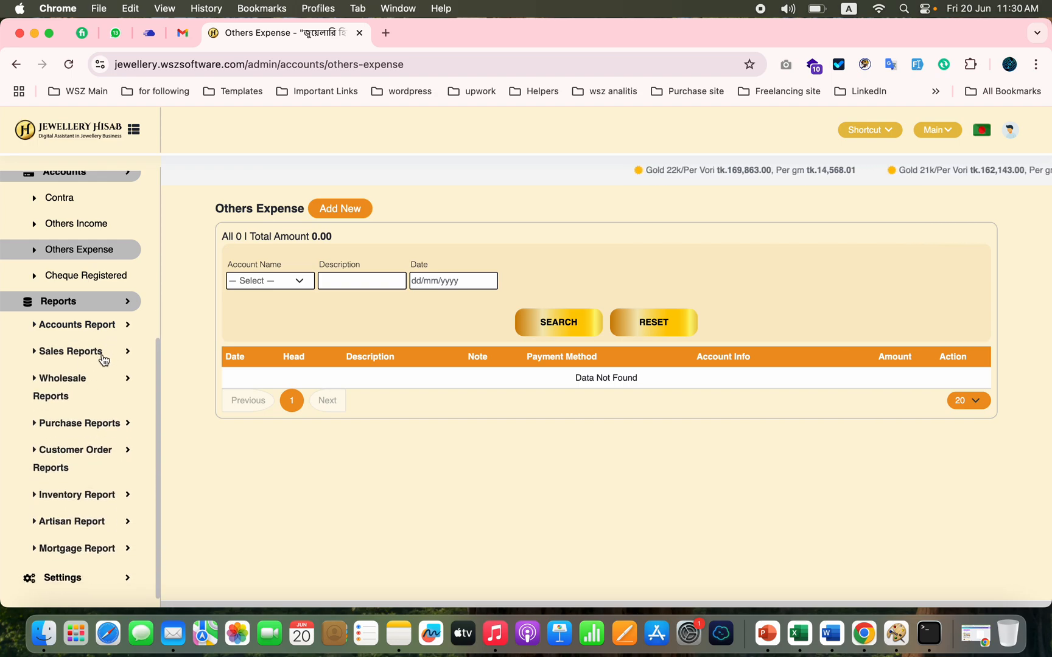
click(104, 359)
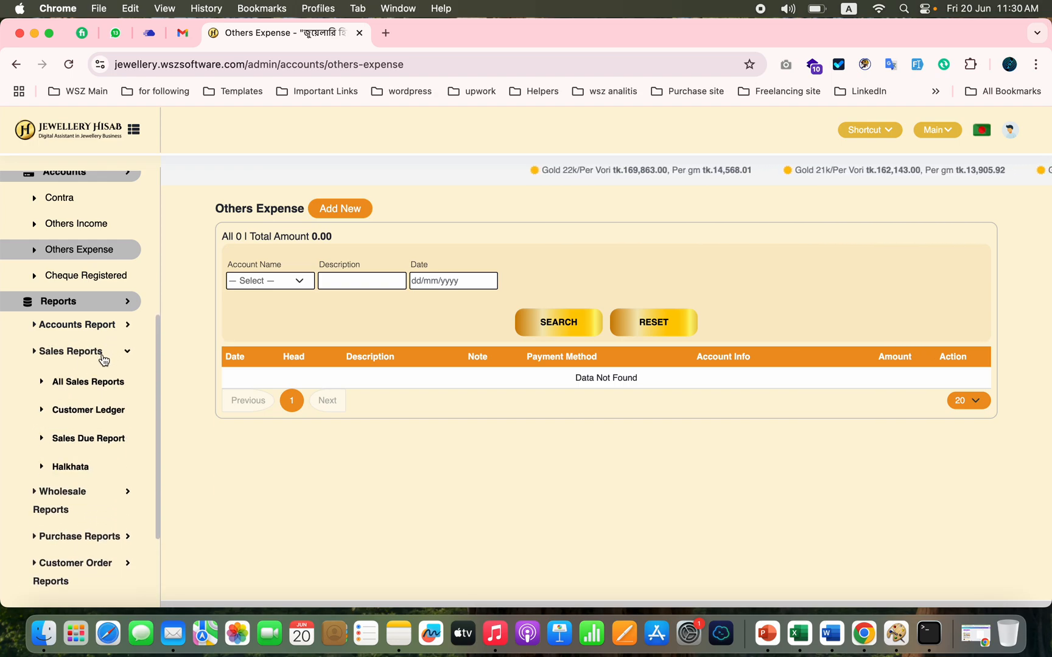
click(70, 469)
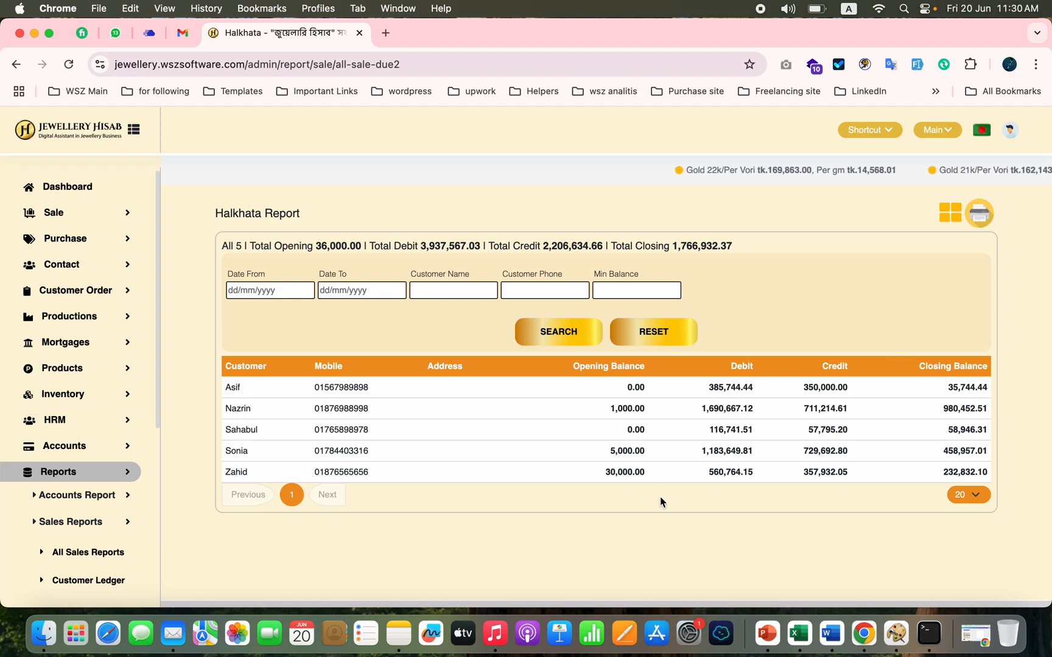
Step: Switch the Halkhata report to the large invitation card view and examine the customers' cards with their balances
click(953, 214)
scroll(746, 430, down, 3)
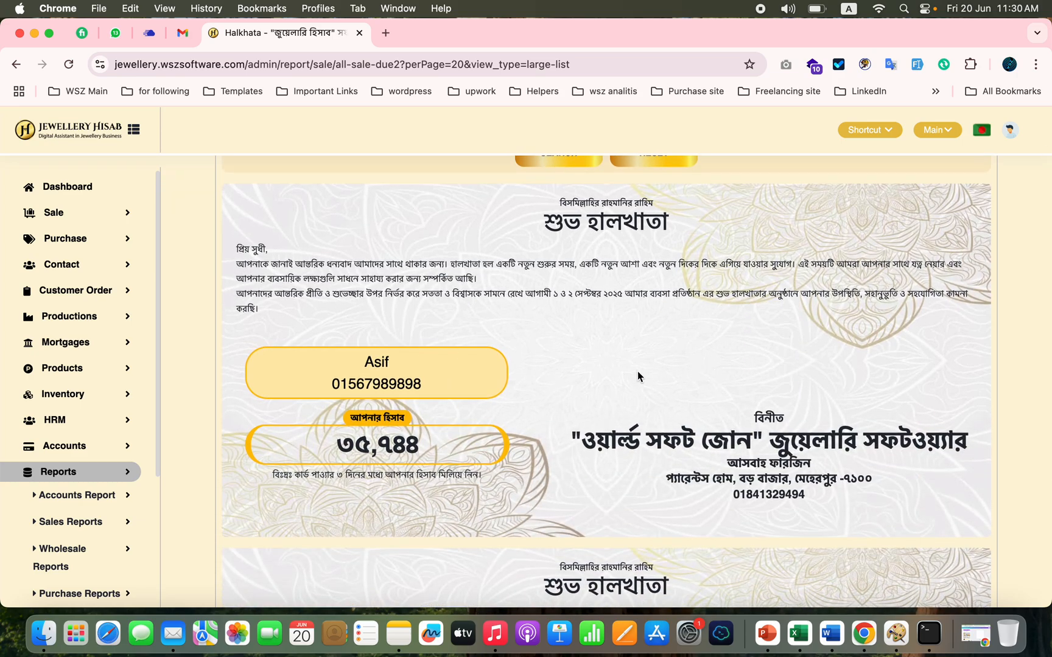
scroll(584, 469, down, 10)
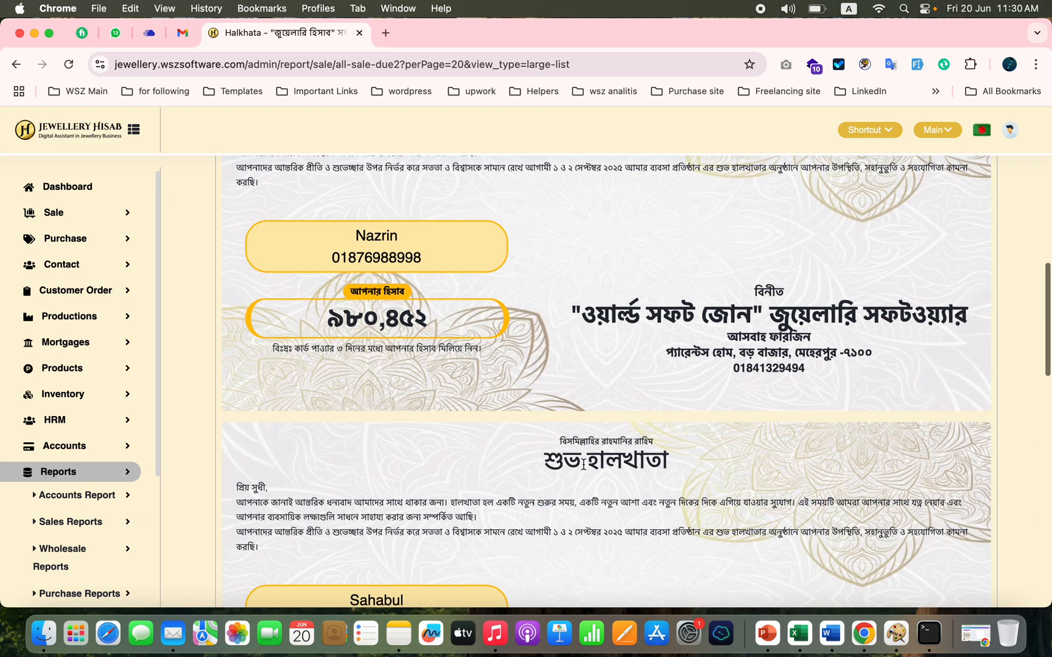
scroll(609, 266, up, 3)
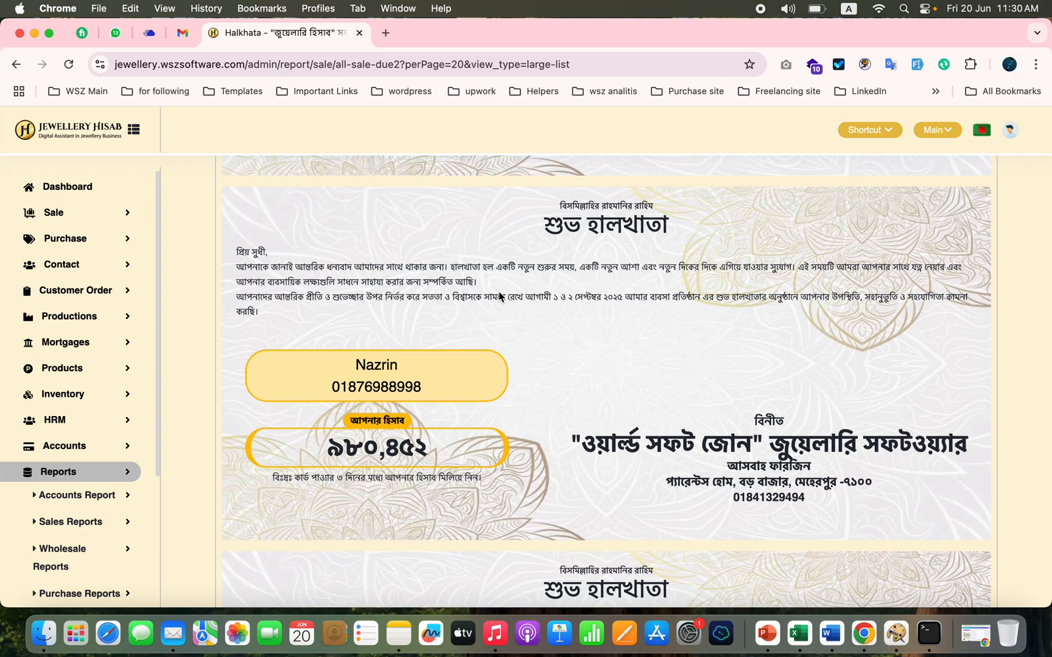
double_click(499, 296)
scroll(659, 446, down, 7)
scroll(658, 447, down, 10)
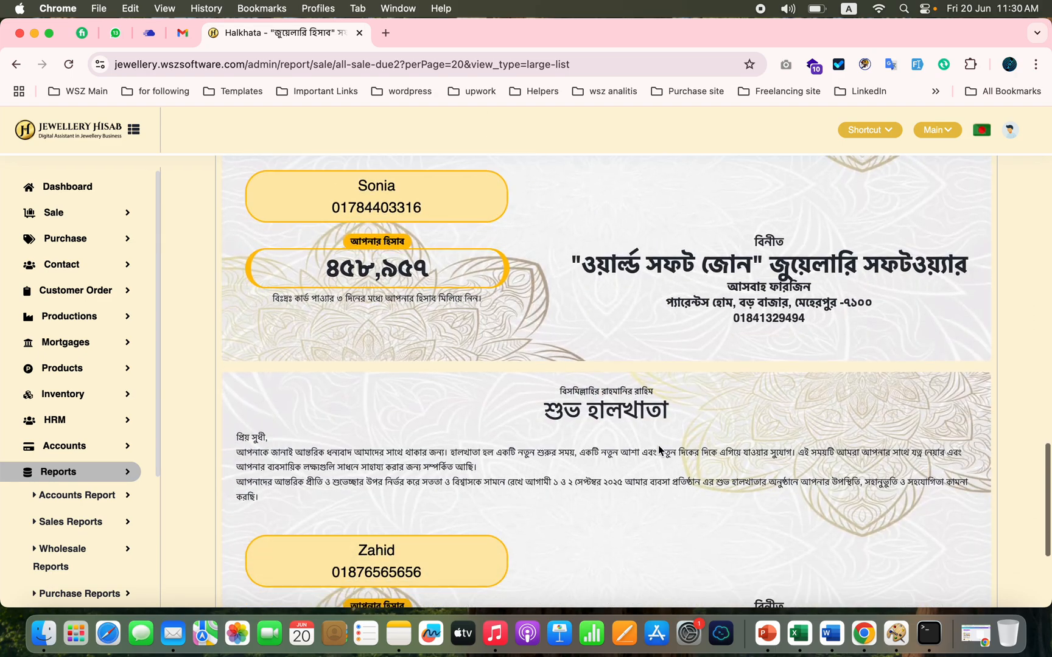
scroll(659, 450, up, 20)
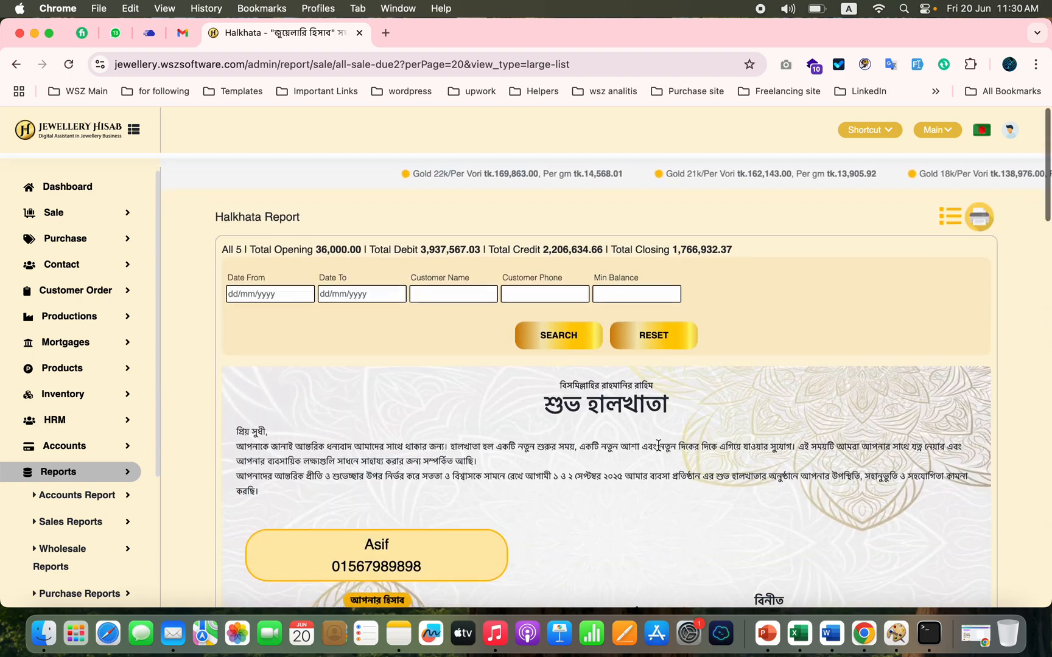
Step: Preview the printout of all Halkhata cards, cancel printing and return the report to the list view
click(978, 216)
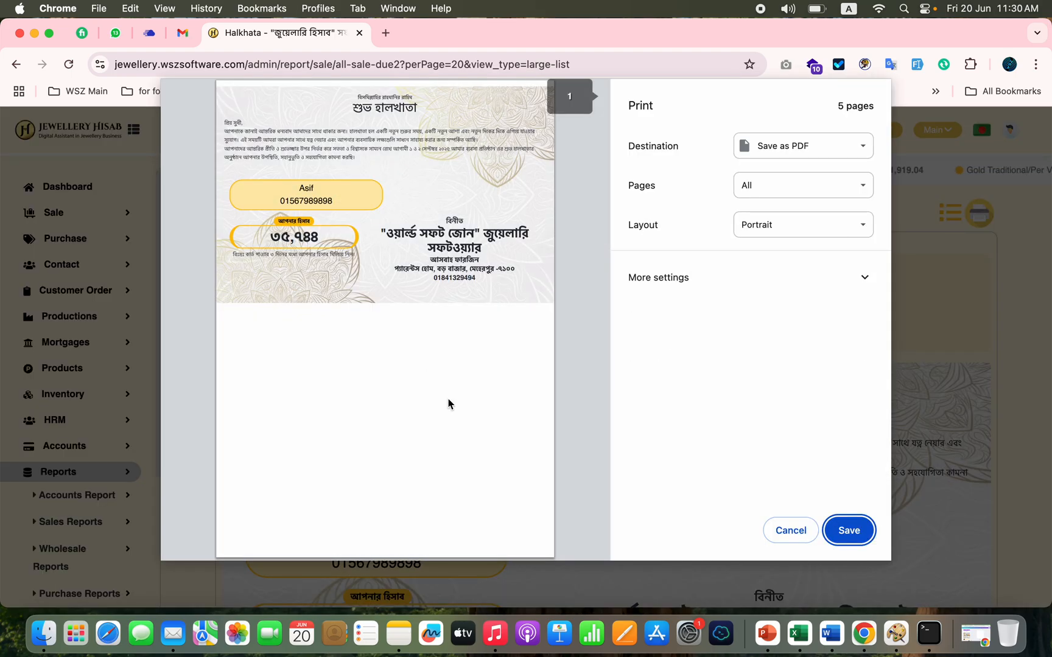
scroll(448, 404, down, 15)
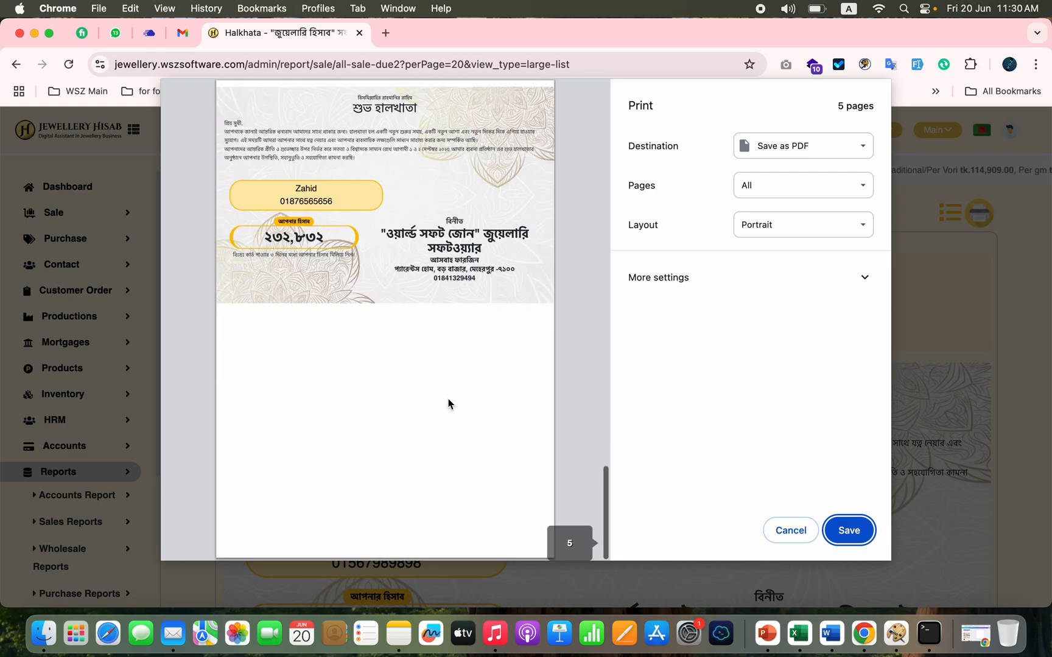
click(790, 531)
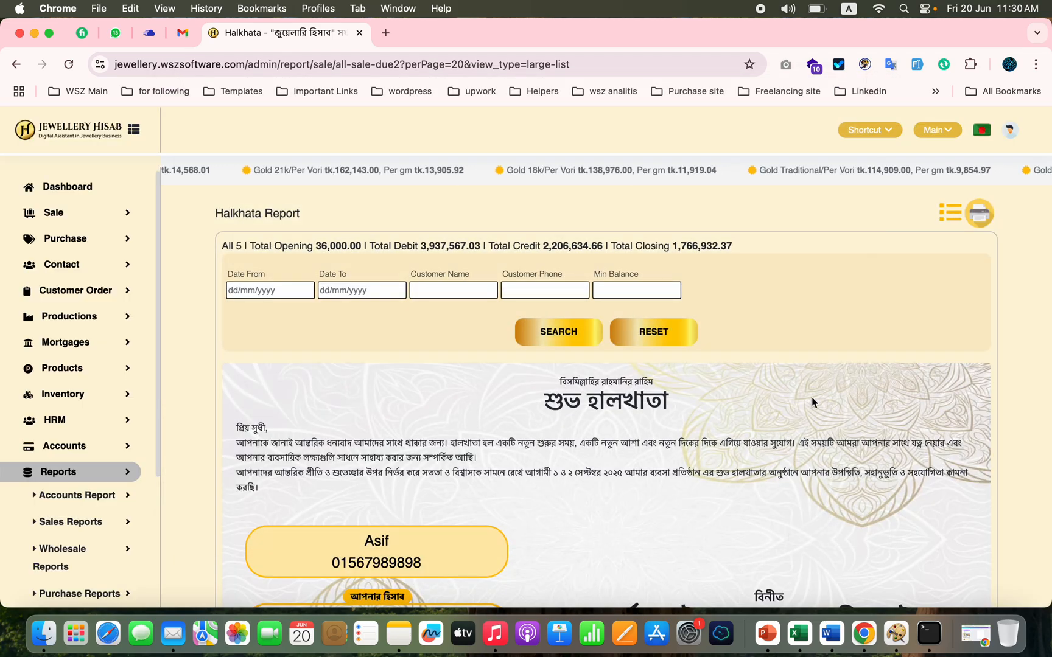
click(951, 220)
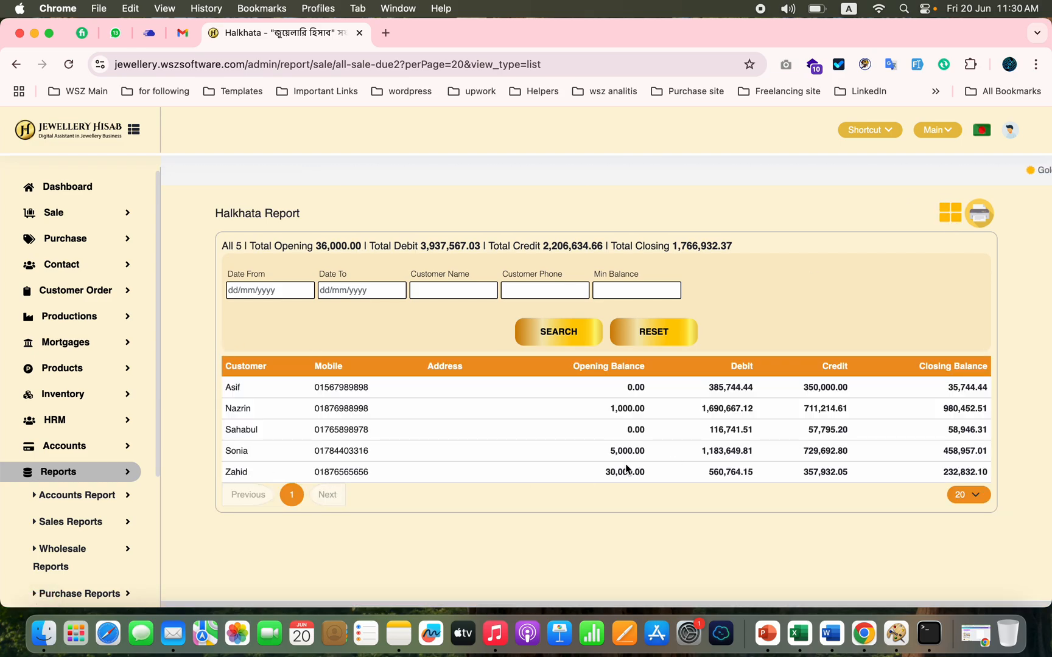
Step: Look over which reports are offered for wholesale and for customer orders
scroll(101, 530, down, 3)
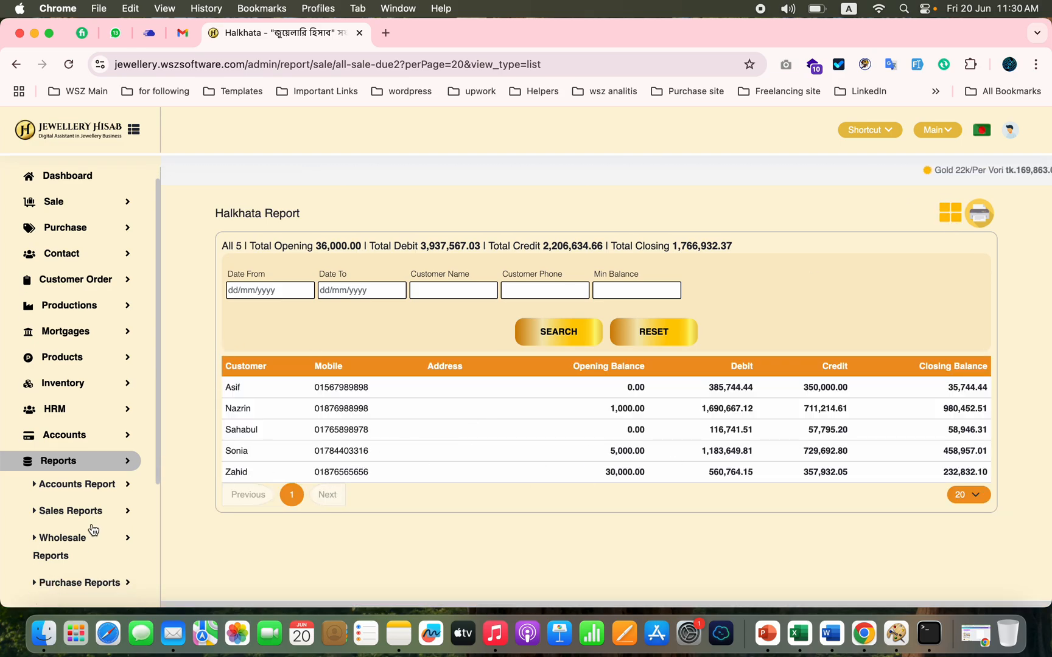
click(122, 383)
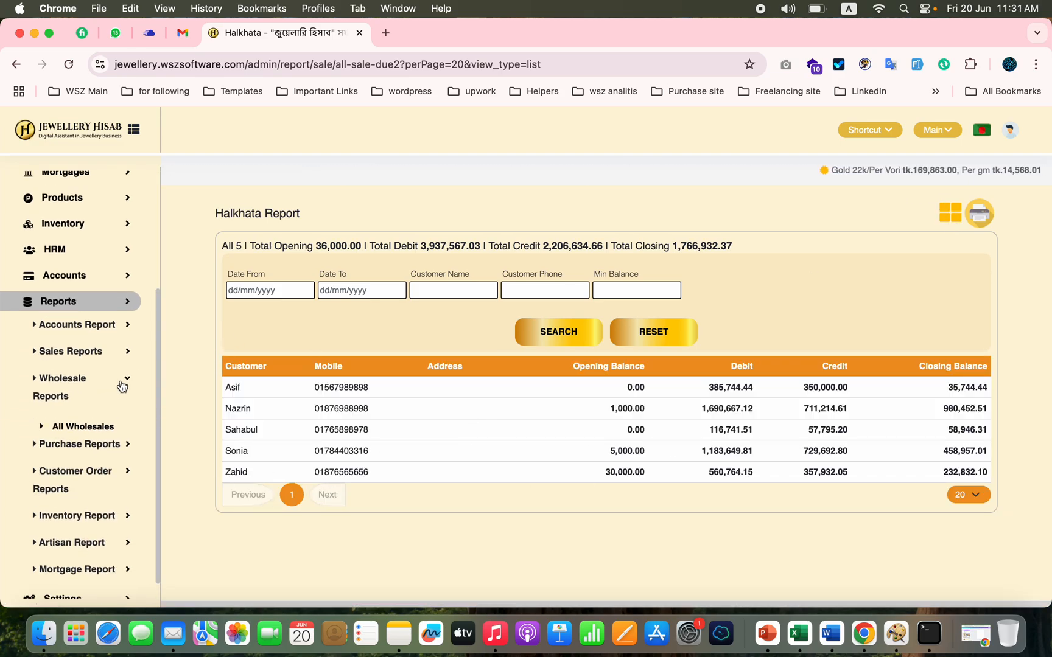
click(125, 380)
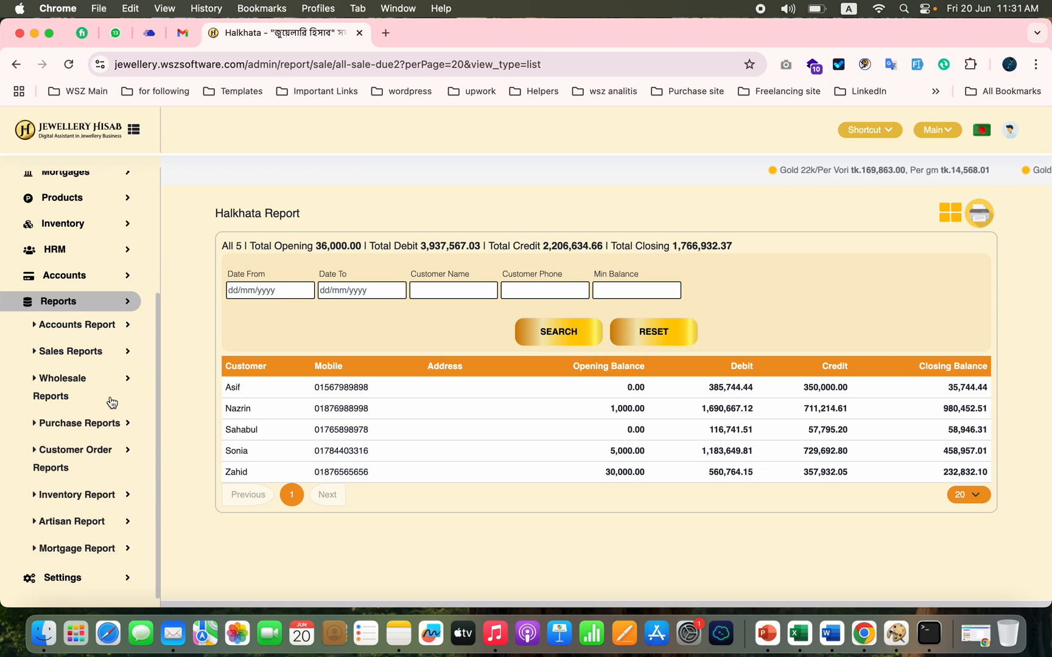
click(102, 452)
scroll(96, 490, down, 1)
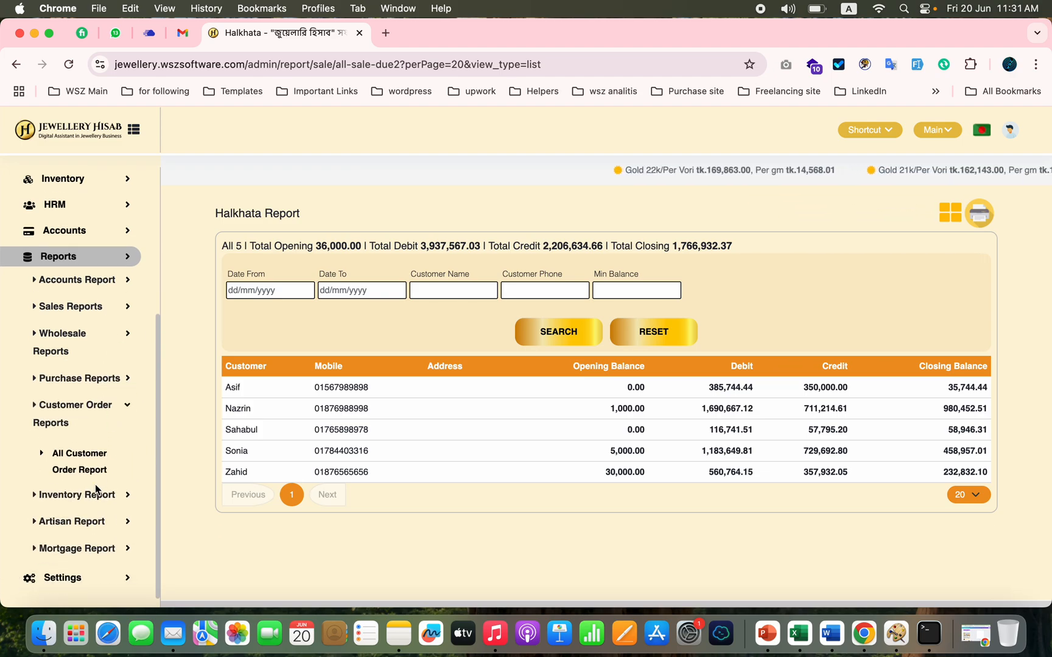